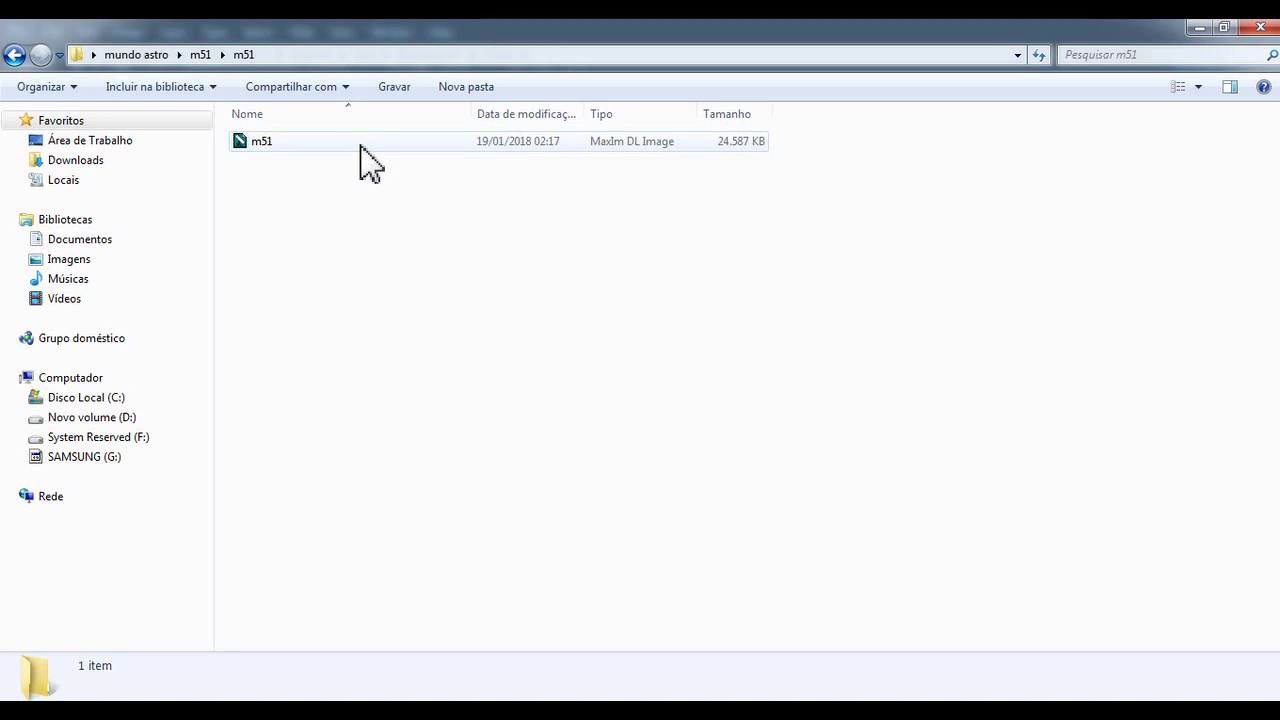
# - Close the m51 image and reopen it from its folder, showing the Max Val 0–22820 stretch
pyautogui.doubleClick(409, 143)
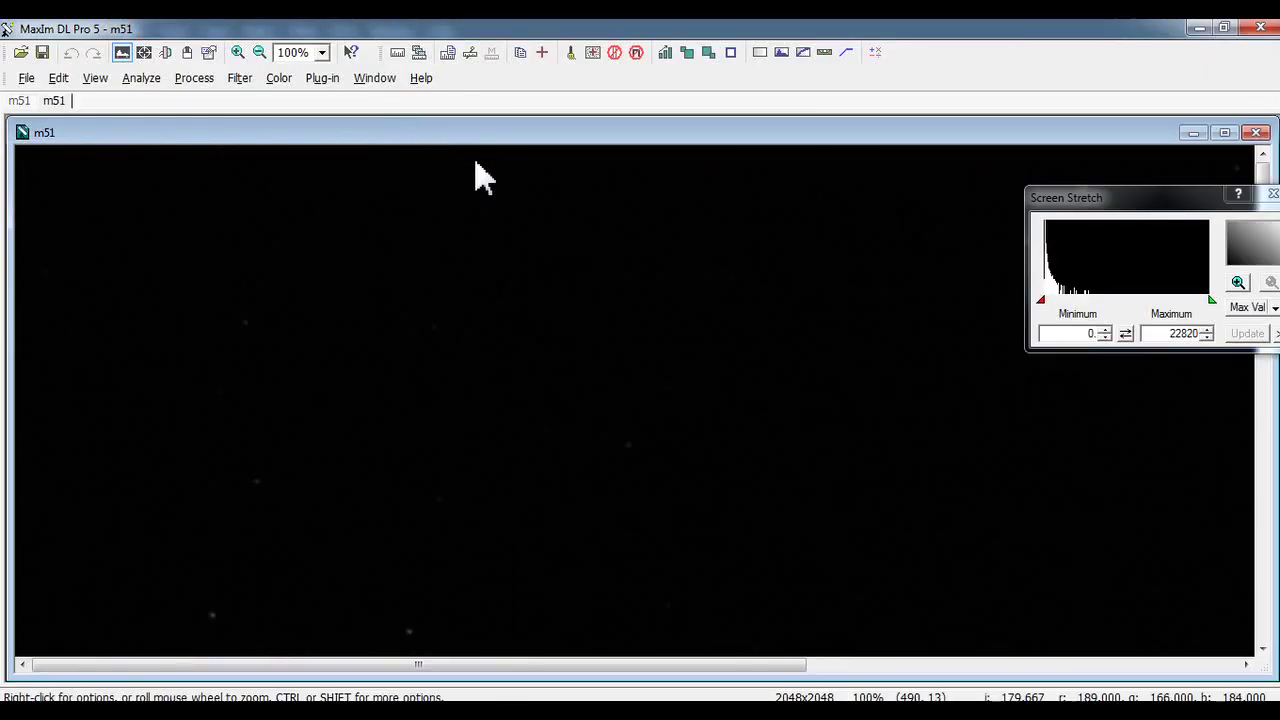
pyautogui.rightClick(30, 101)
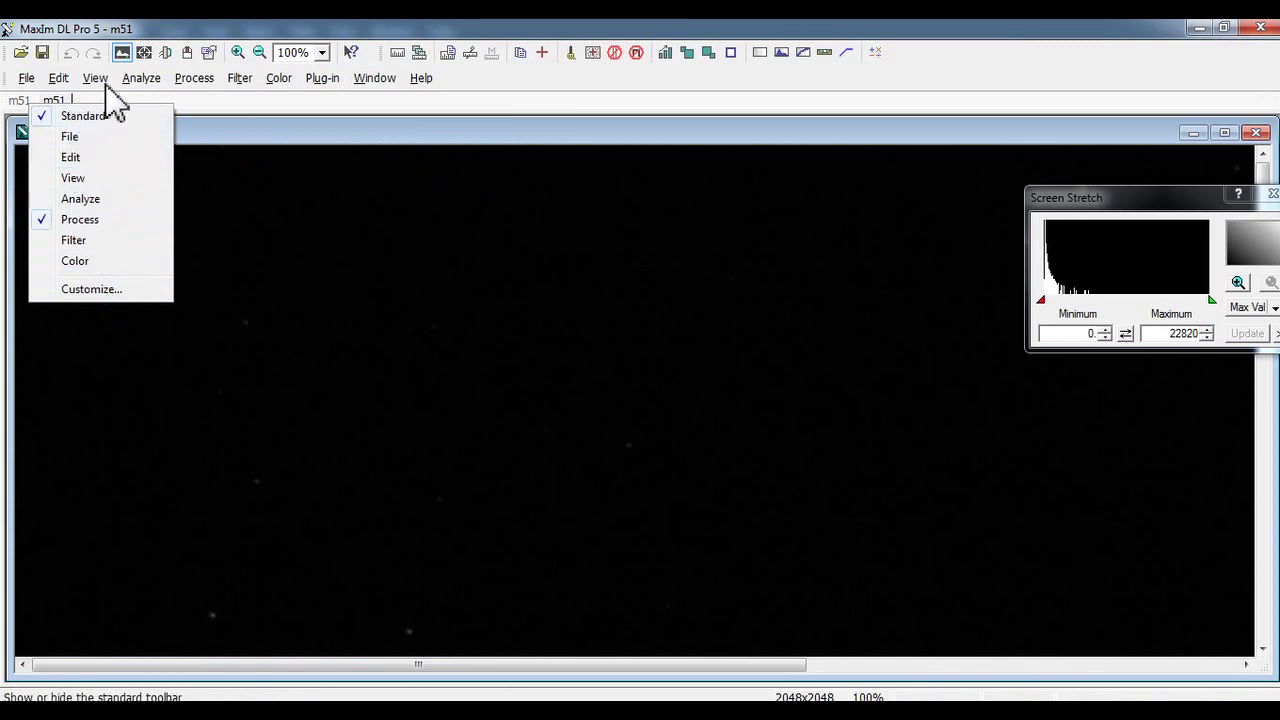
pyautogui.click(700, 138)
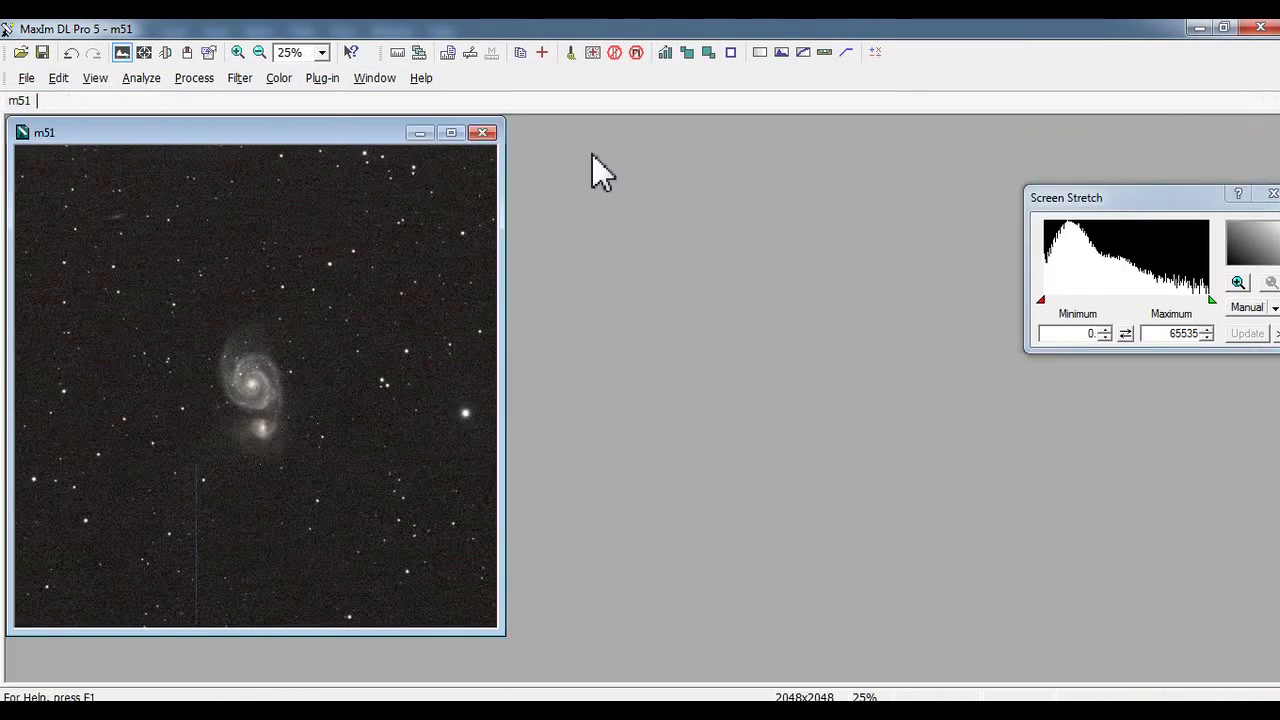
pyautogui.click(484, 132)
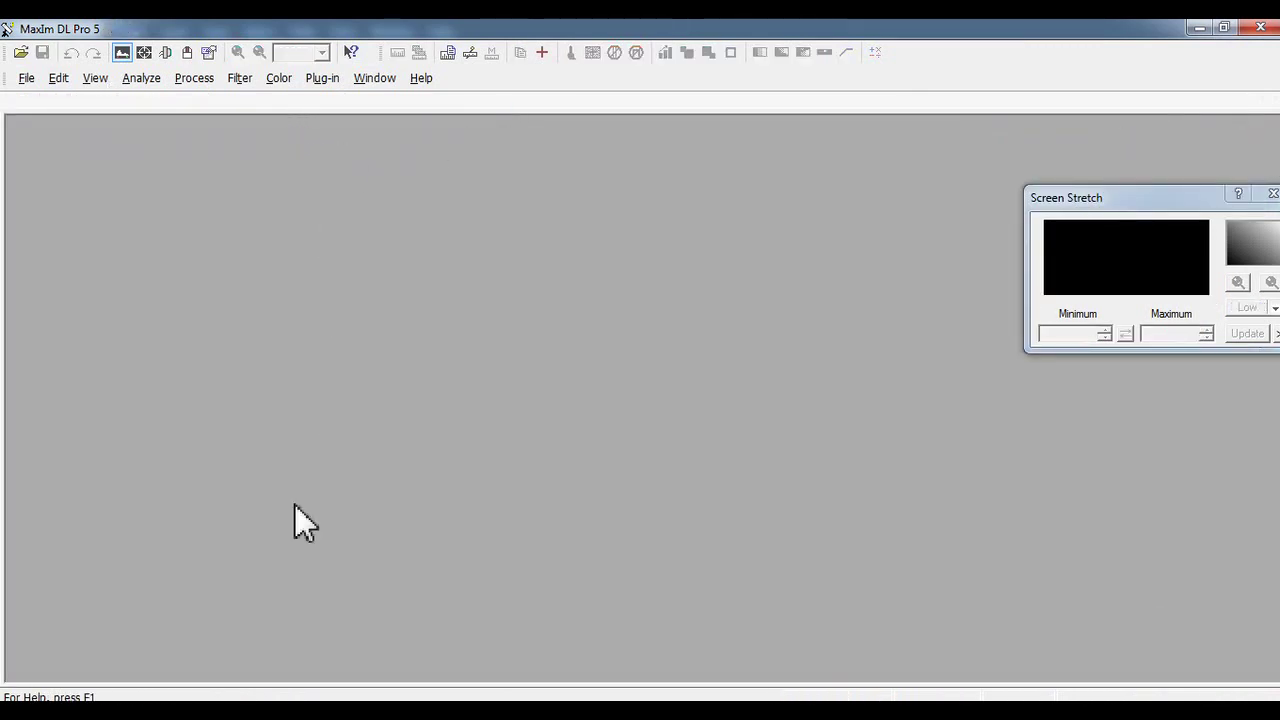
pyautogui.click(1200, 28)
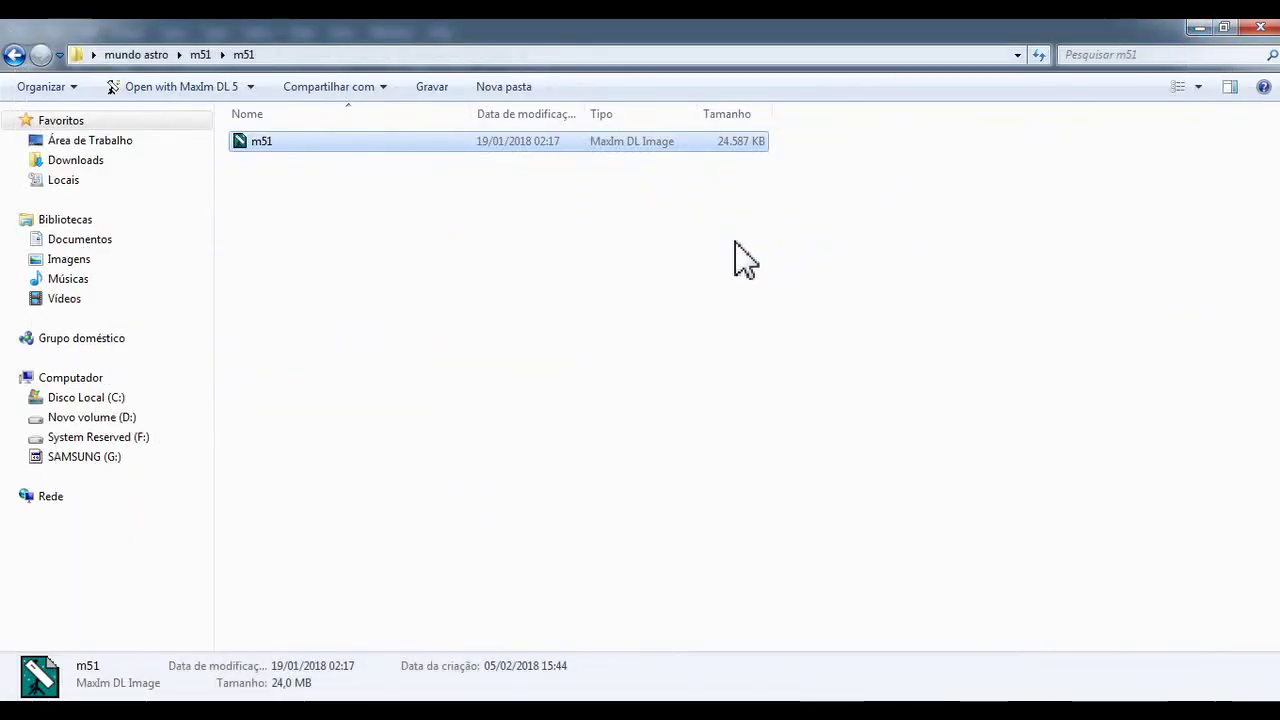
pyautogui.doubleClick(518, 160)
pyautogui.scroll(-4, 586, 334)
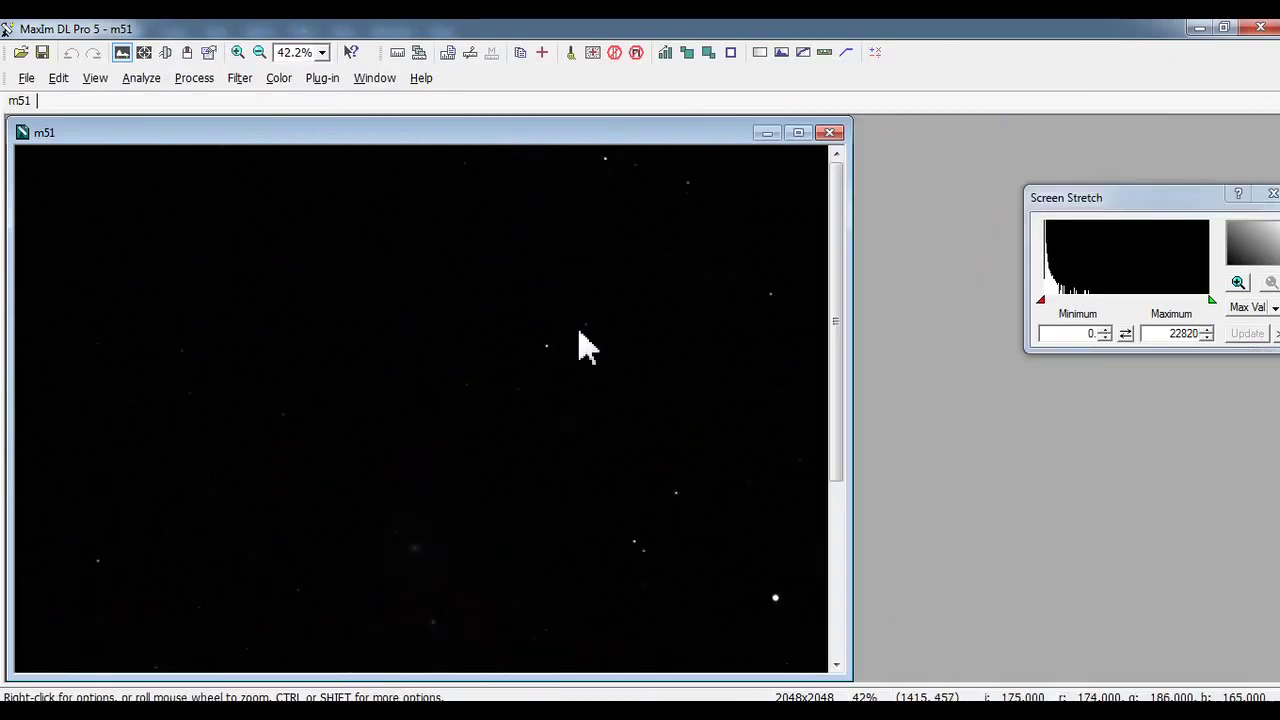
# - Switch m51's screen stretch to Manual and drag the maximum down to about 14911
pyautogui.scroll(-2, 554, 371)
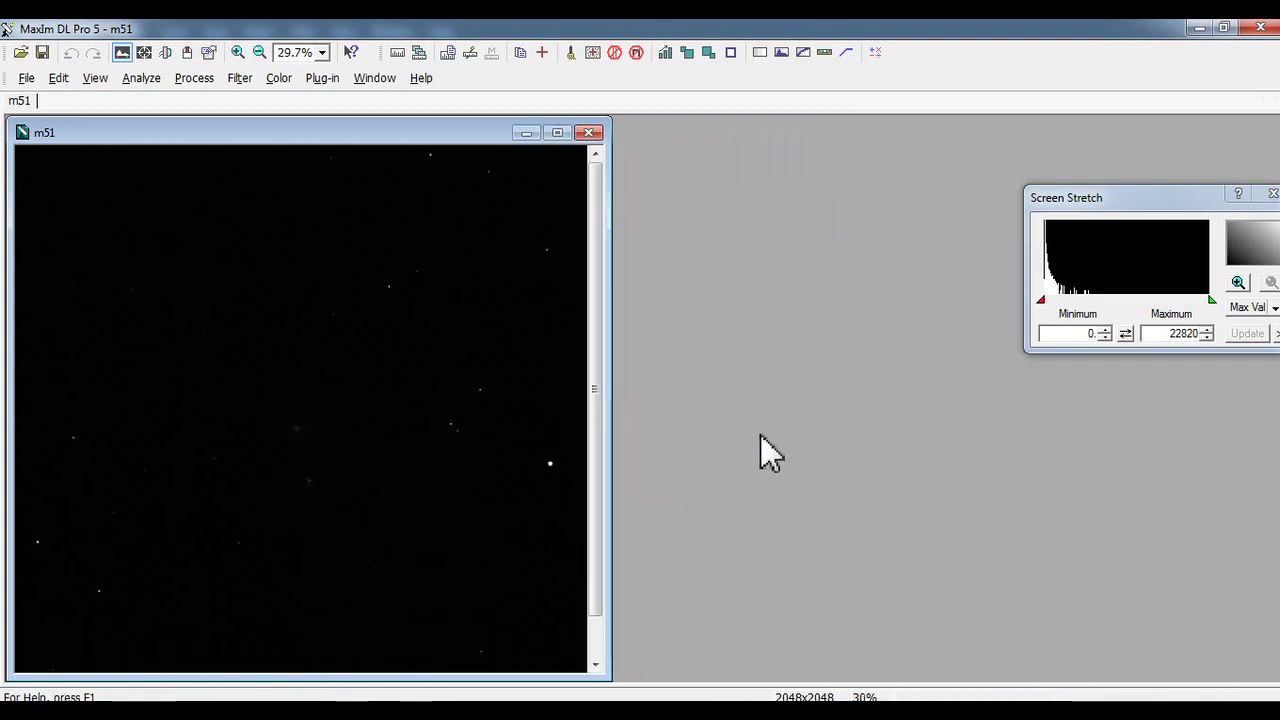
pyautogui.scroll(-1, 594, 429)
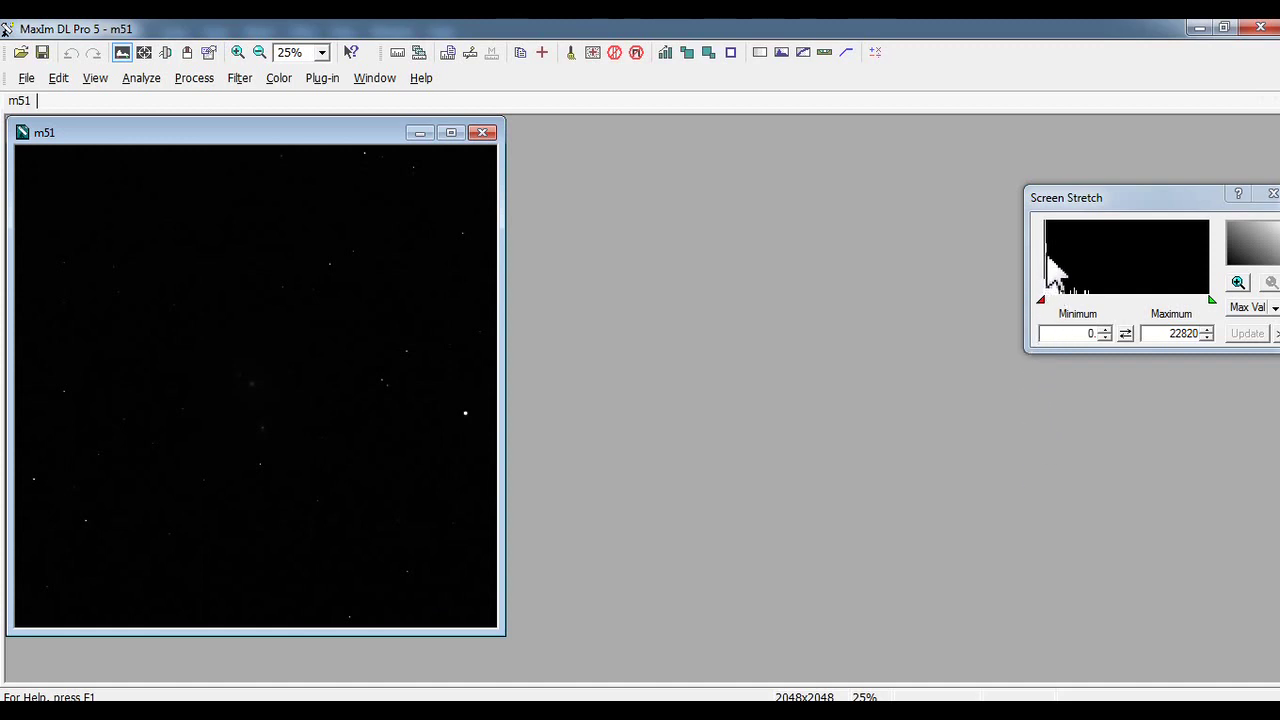
pyautogui.click(1044, 302)
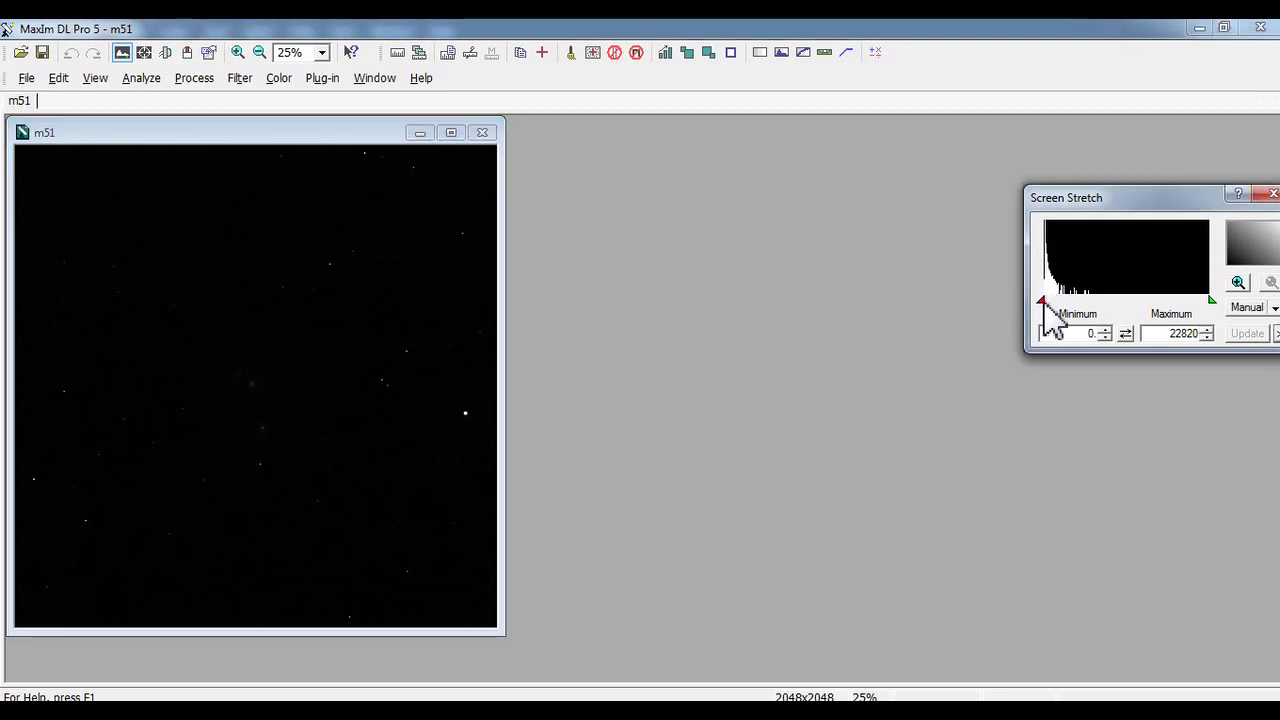
pyautogui.moveTo(1044, 303)
pyautogui.mouseDown()
pyautogui.moveTo(1123, 303)
pyautogui.moveTo(1040, 300)
pyautogui.mouseUp()
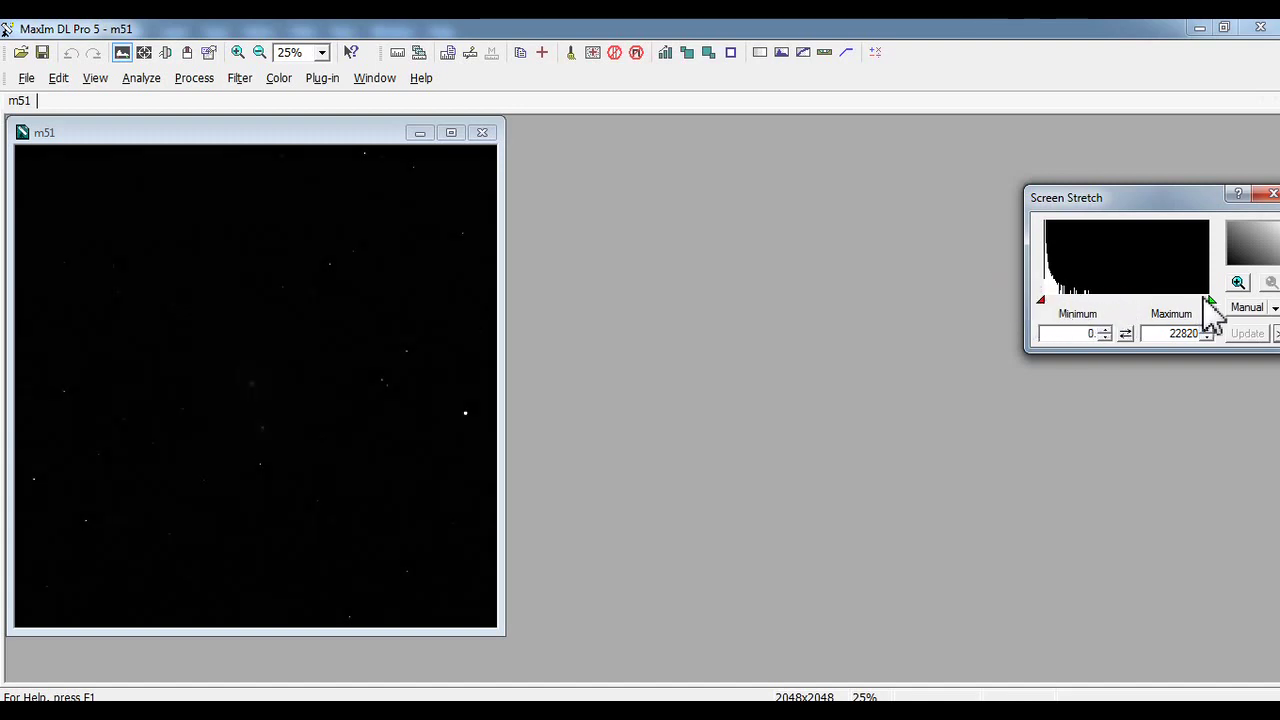
pyautogui.moveTo(1211, 300)
pyautogui.mouseDown()
pyautogui.moveTo(1052, 312)
pyautogui.moveTo(1155, 310)
pyautogui.mouseUp()
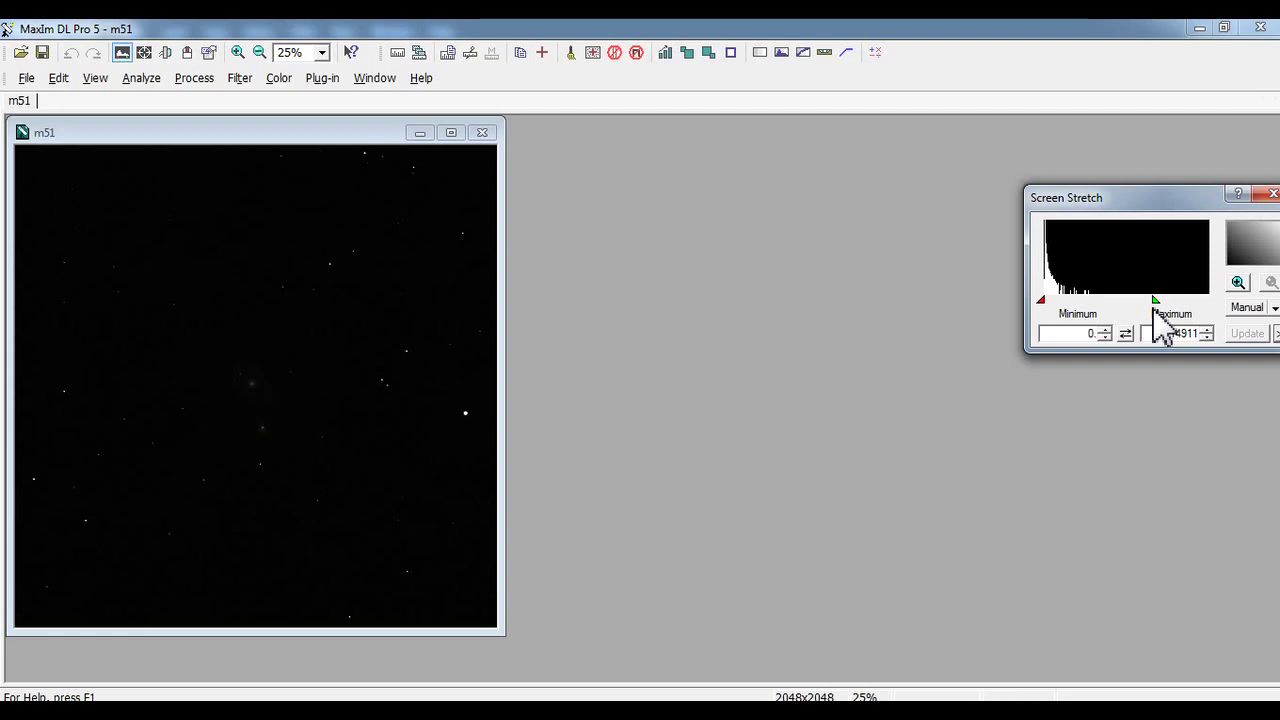
# - Apply Digital Development with a 3x3 user kernel holding 1 in the centre cell
pyautogui.click(239, 78)
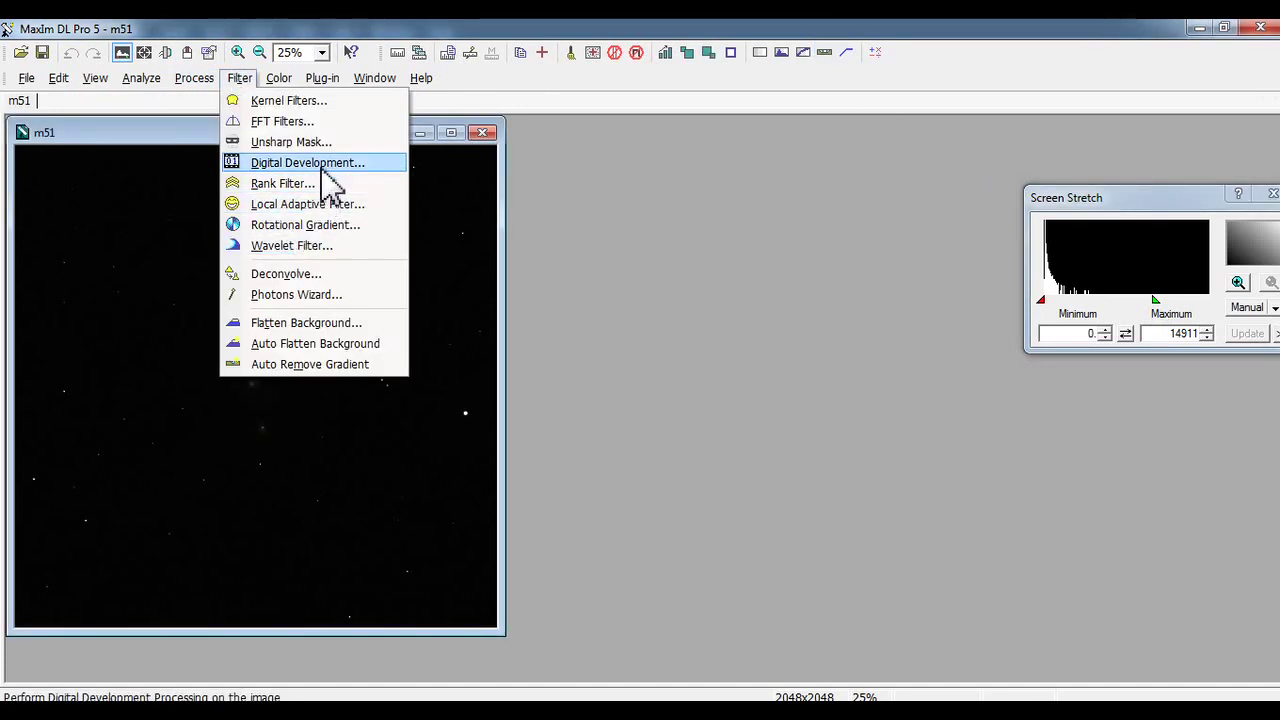
pyautogui.click(323, 166)
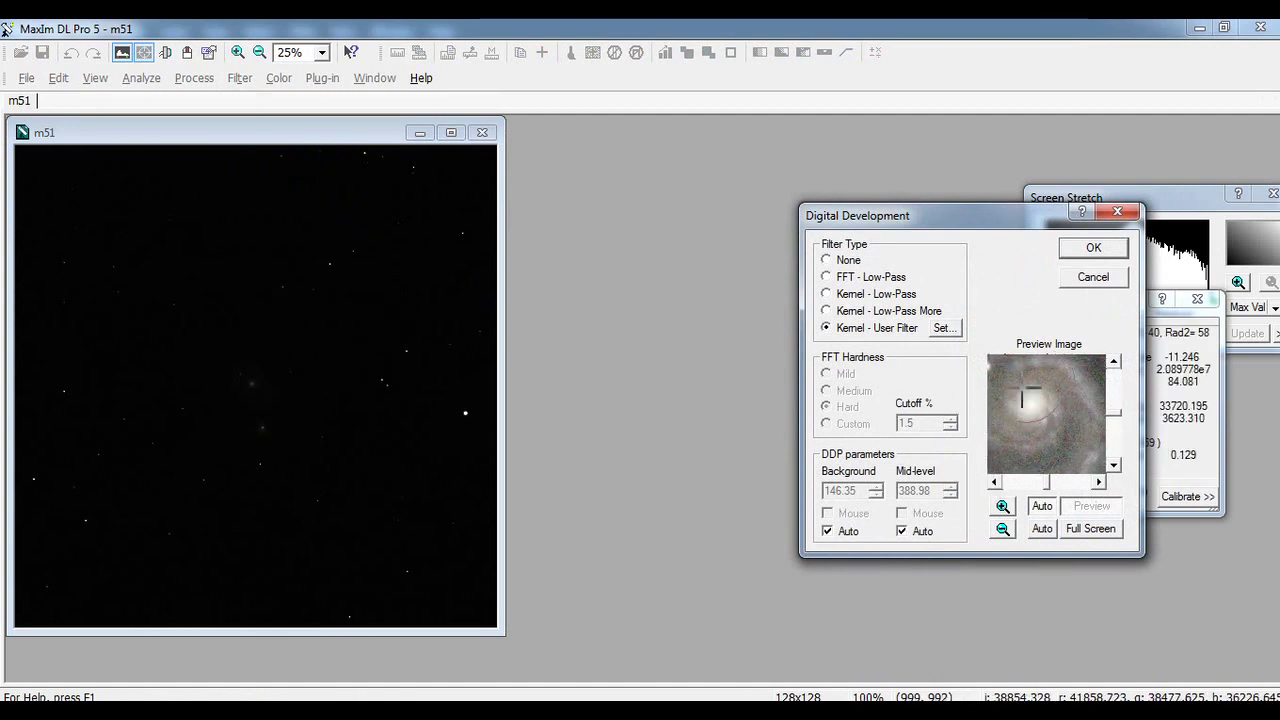
pyautogui.click(943, 328)
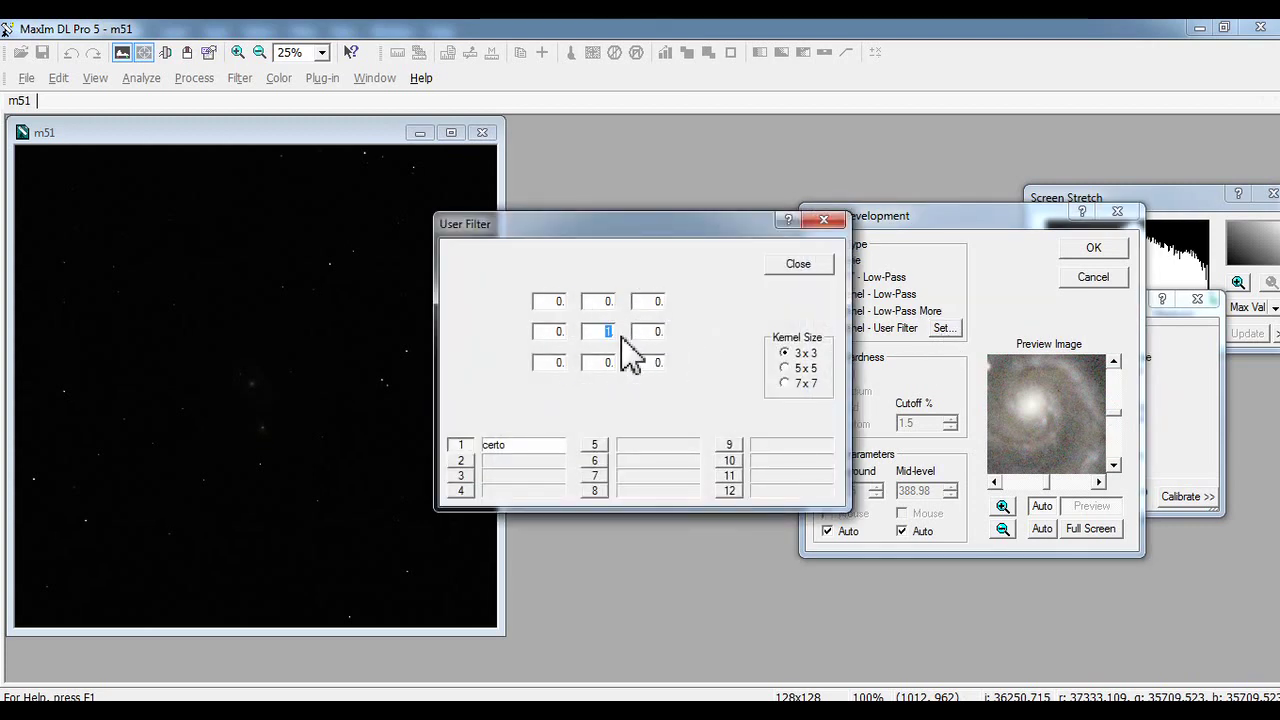
pyautogui.write('1')
pyautogui.click(798, 266)
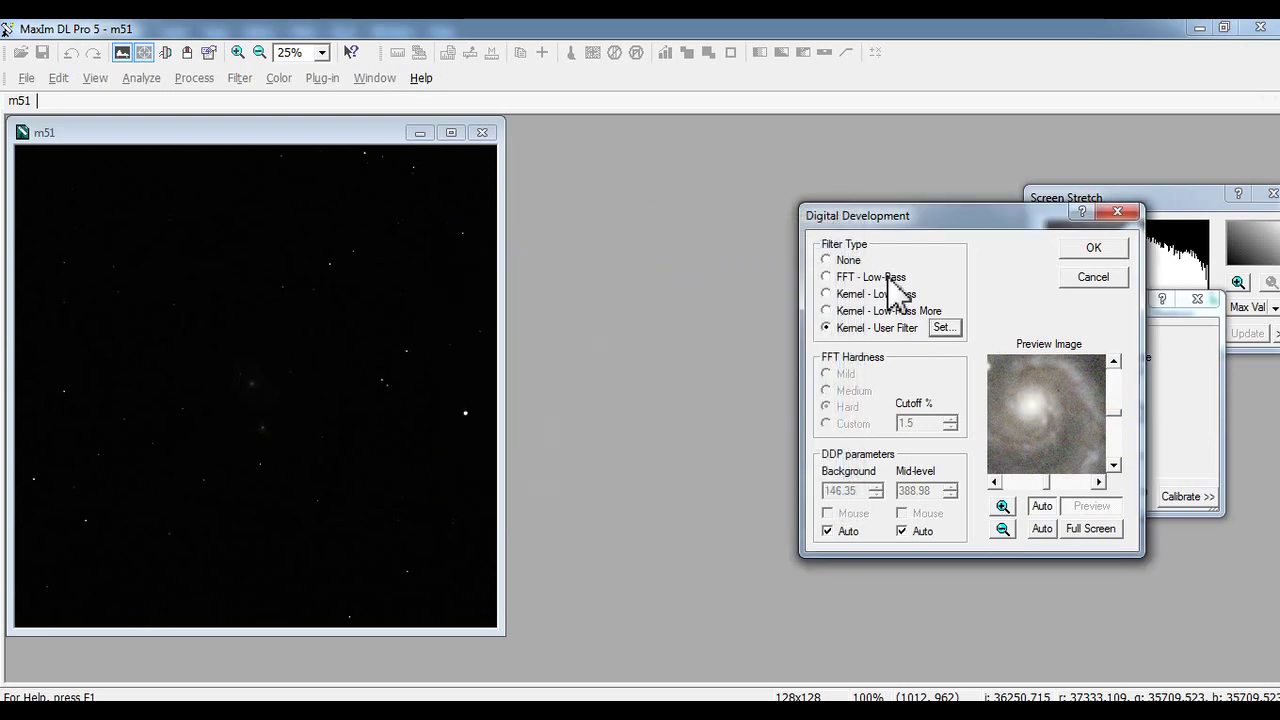
pyautogui.click(1090, 249)
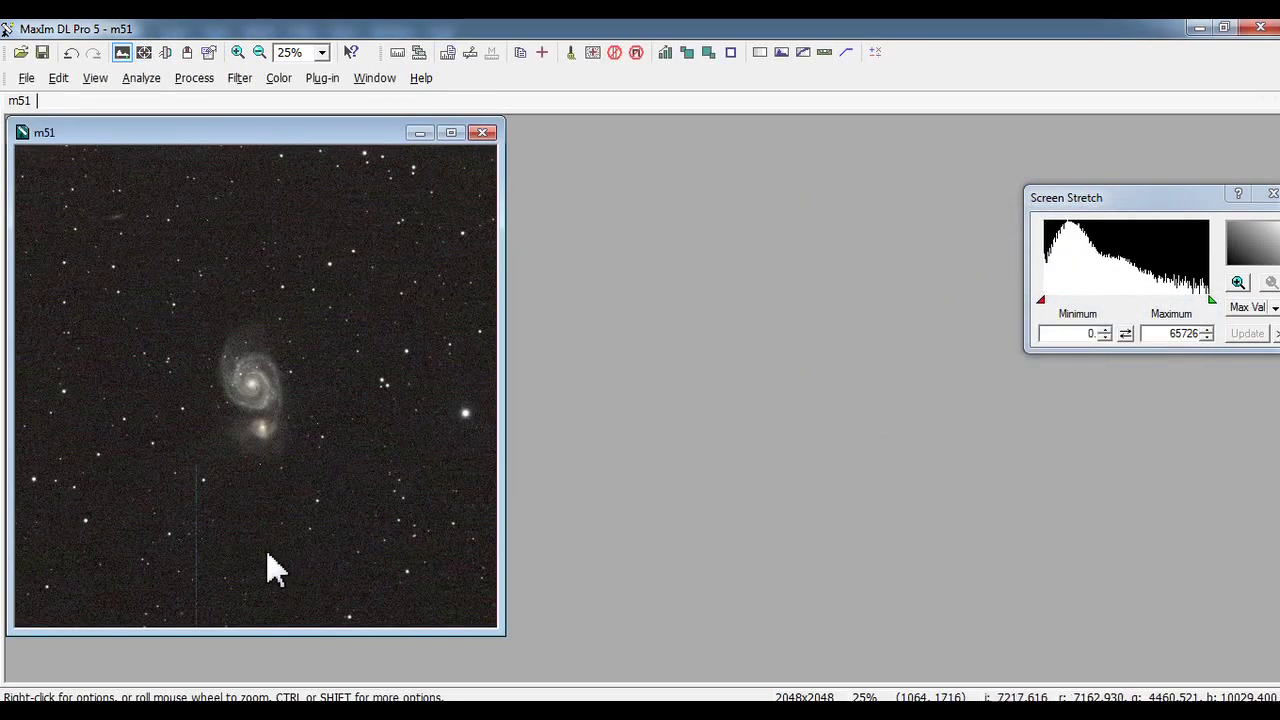
# - In Remove Bad Pixels, clear the existing map and mark columns 772, 771 and 770
pyautogui.scroll(2, 151, 586)
pyautogui.scroll(5, 450, 602)
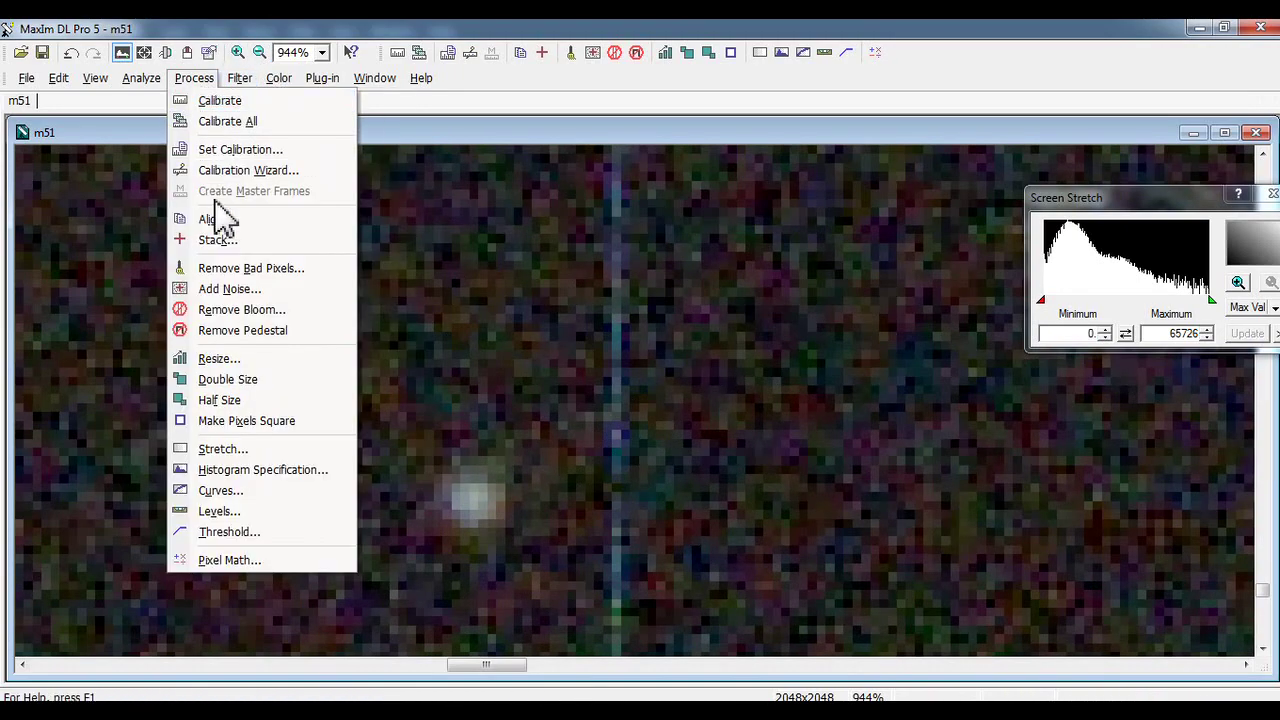
pyautogui.click(236, 270)
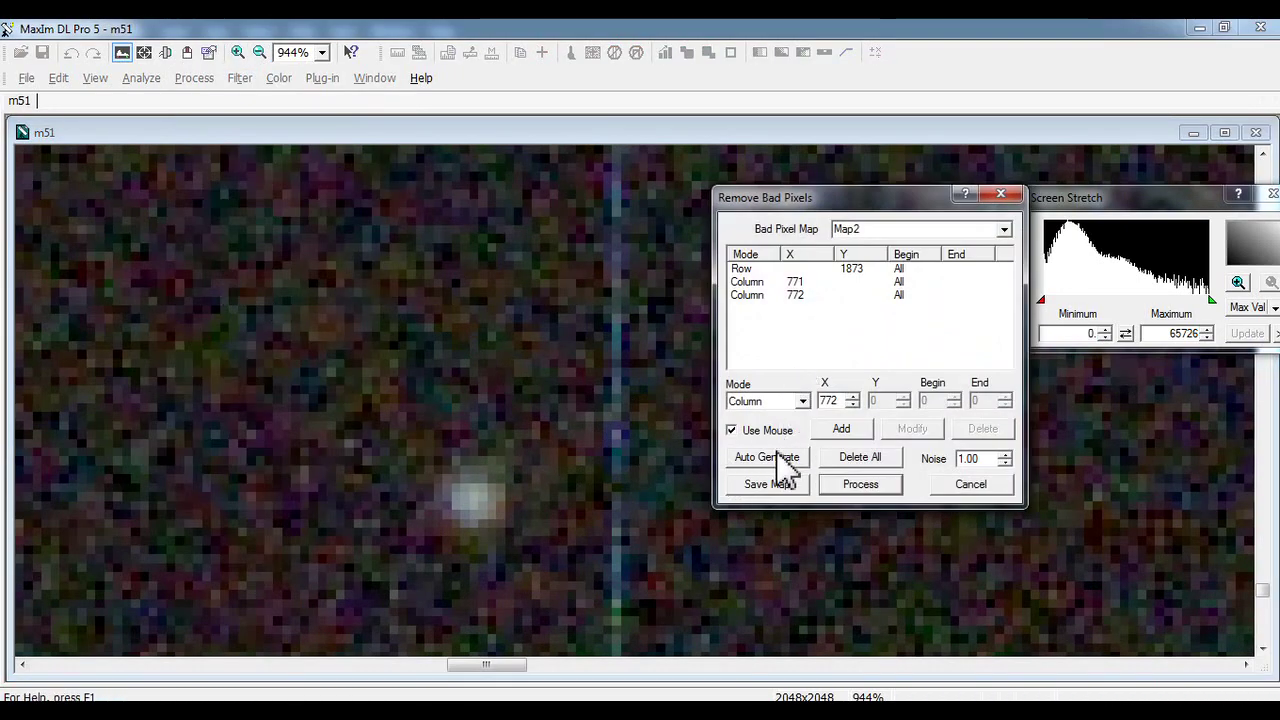
pyautogui.click(856, 459)
pyautogui.click(869, 391)
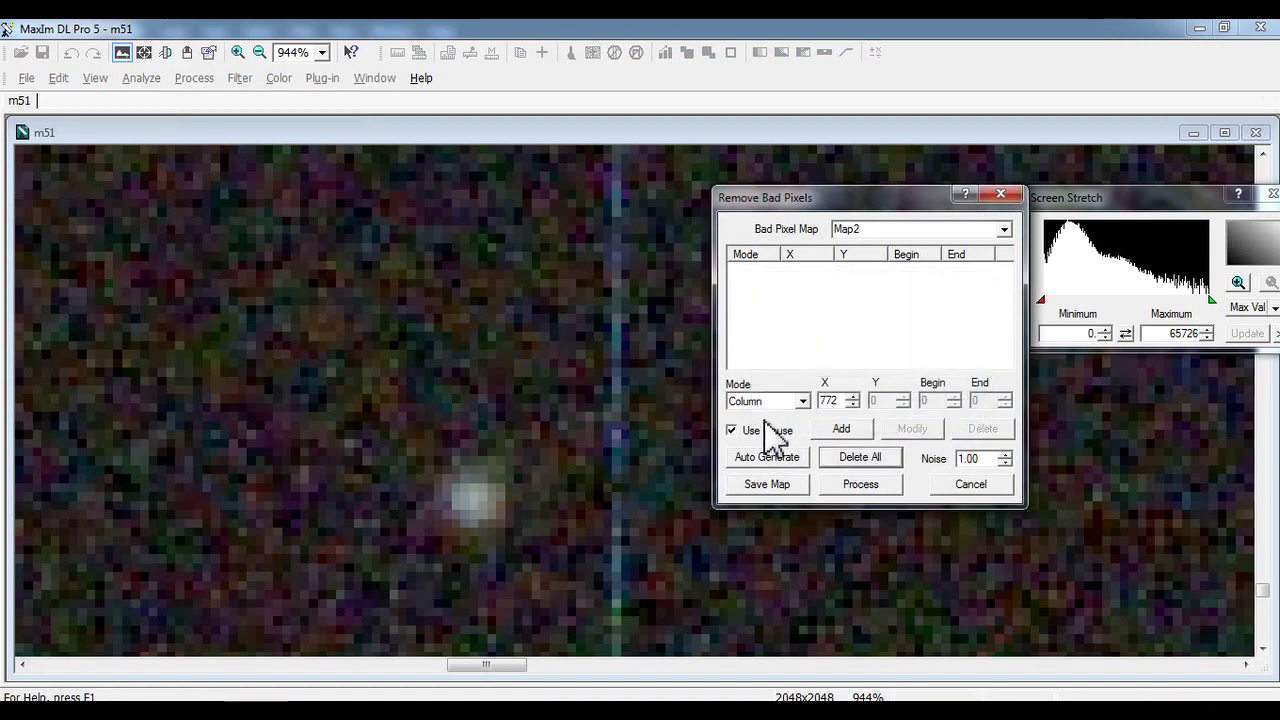
pyautogui.click(622, 460)
pyautogui.click(620, 461)
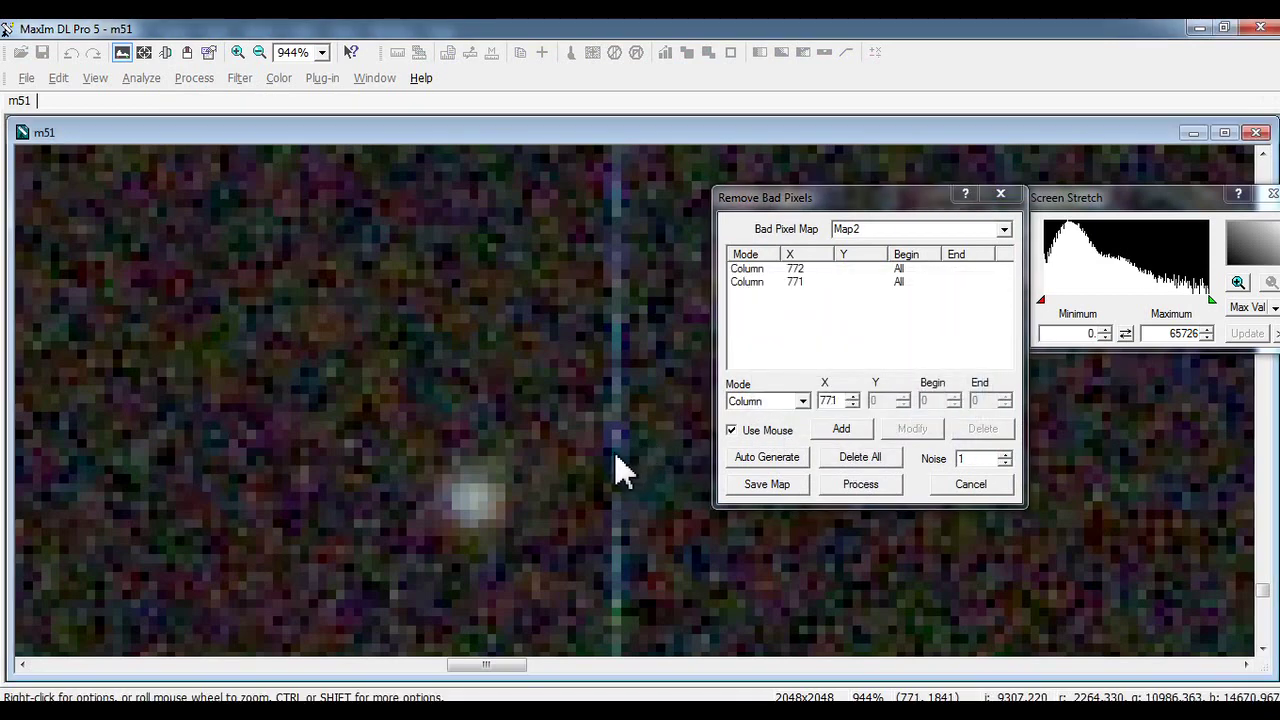
pyautogui.click(609, 461)
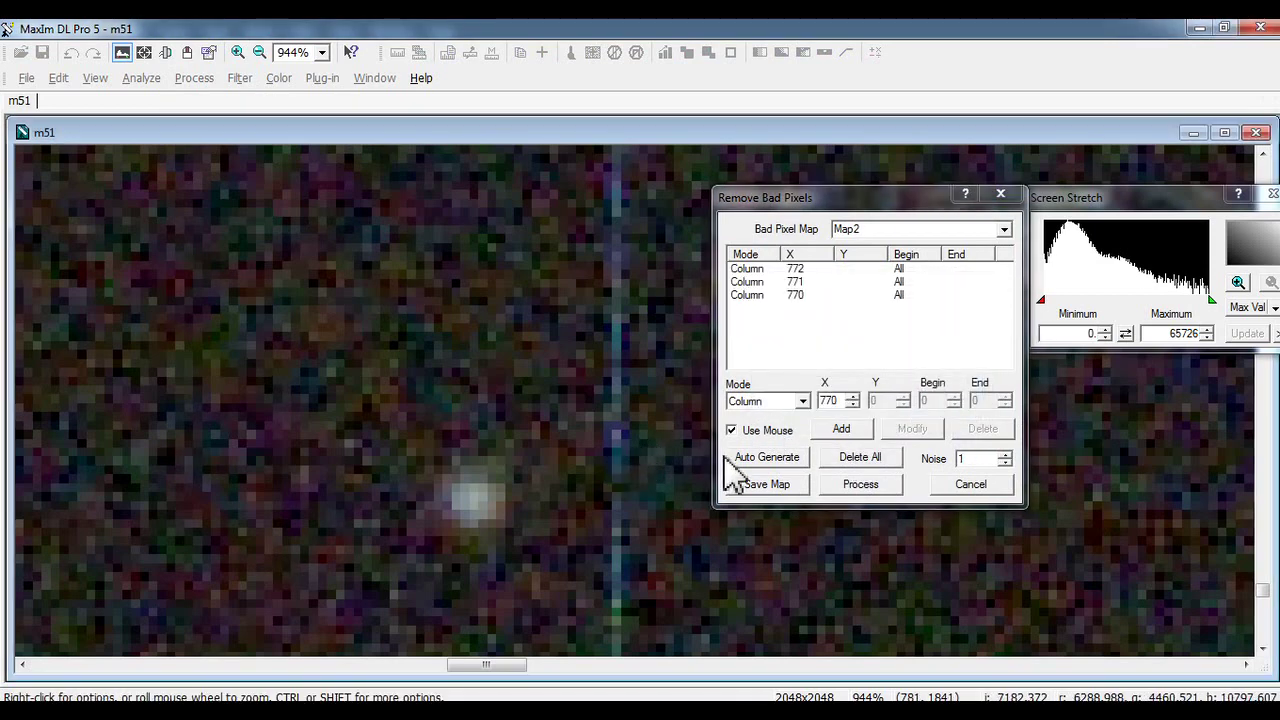
# - Keep the entries as Column type and process them to remove the bright streak
pyautogui.click(795, 401)
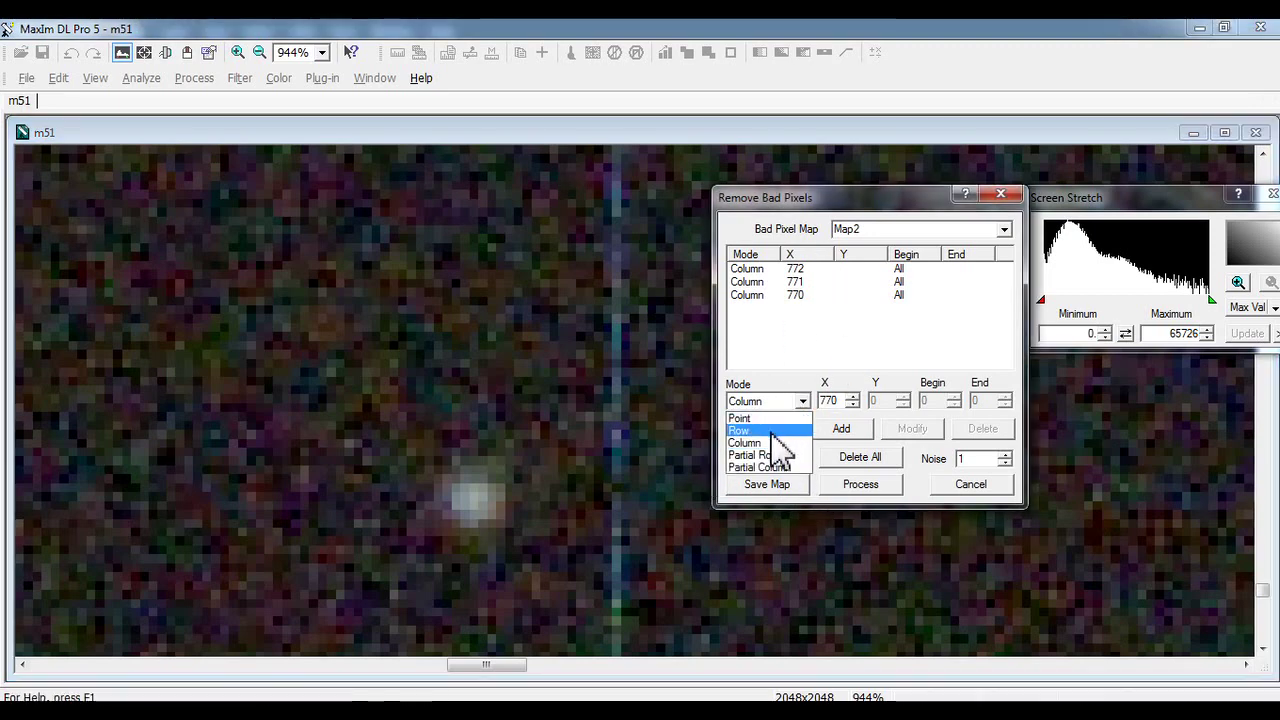
pyautogui.click(771, 445)
pyautogui.click(753, 298)
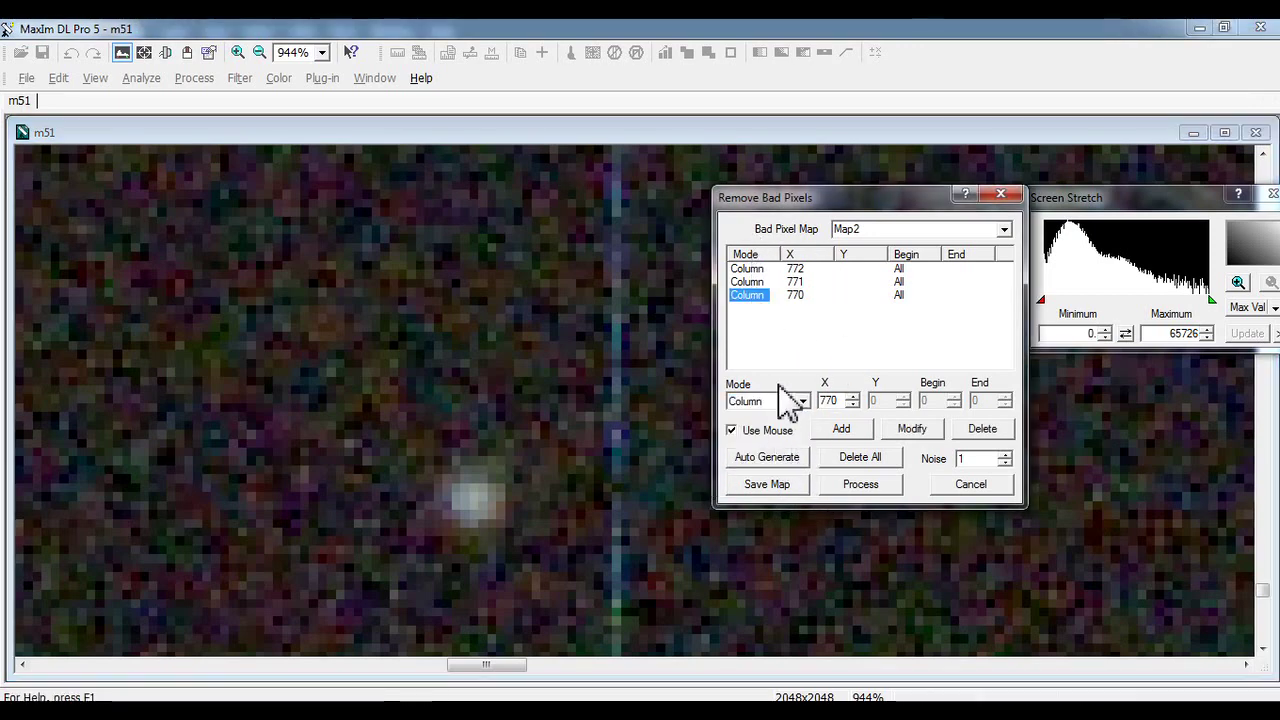
pyautogui.click(868, 486)
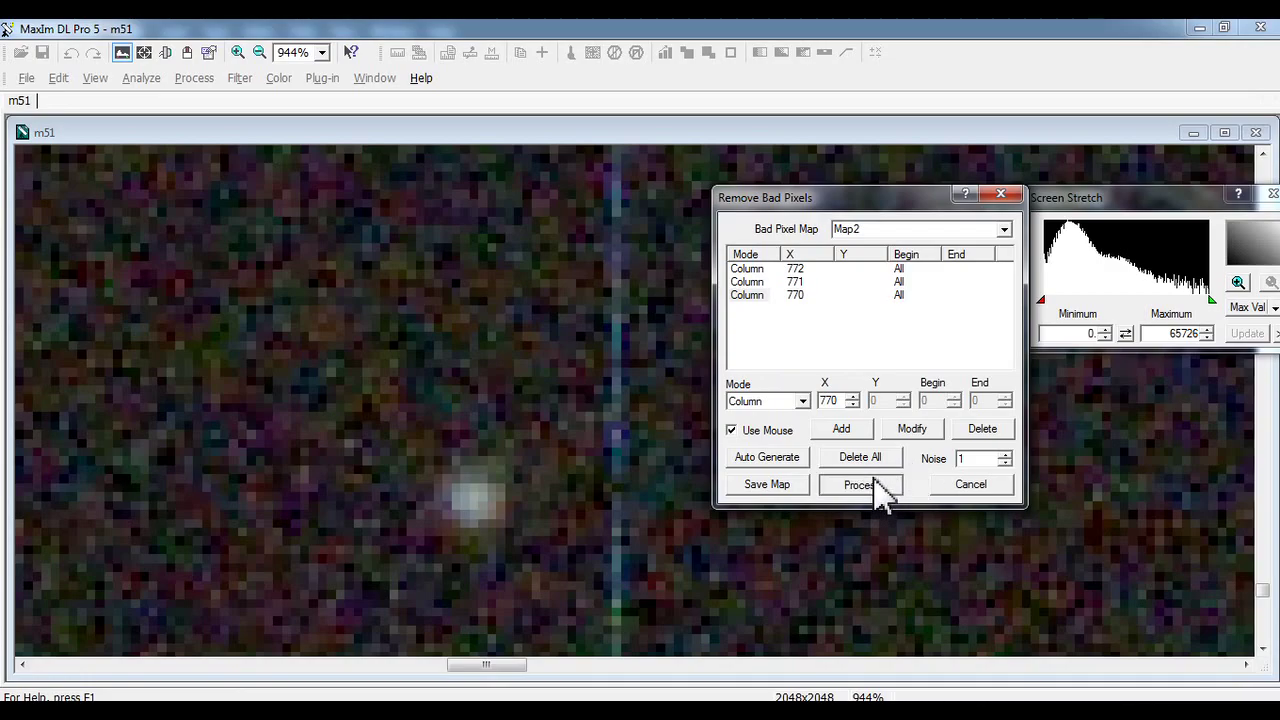
pyautogui.click(880, 486)
pyautogui.scroll(-2, 820, 509)
# - Pick the remaining defective column in Remove Bad Pixels and process it out
pyautogui.scroll(-4, 780, 515)
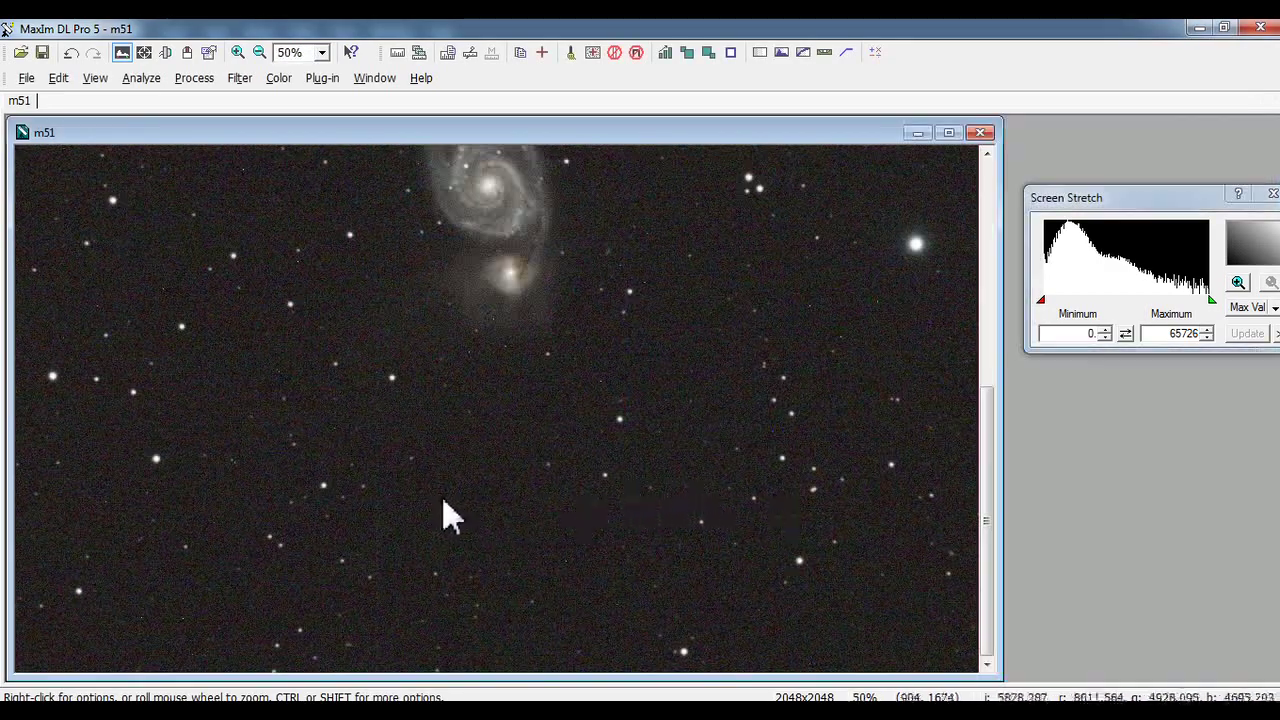
pyautogui.scroll(2, 457, 551)
pyautogui.scroll(4, 575, 558)
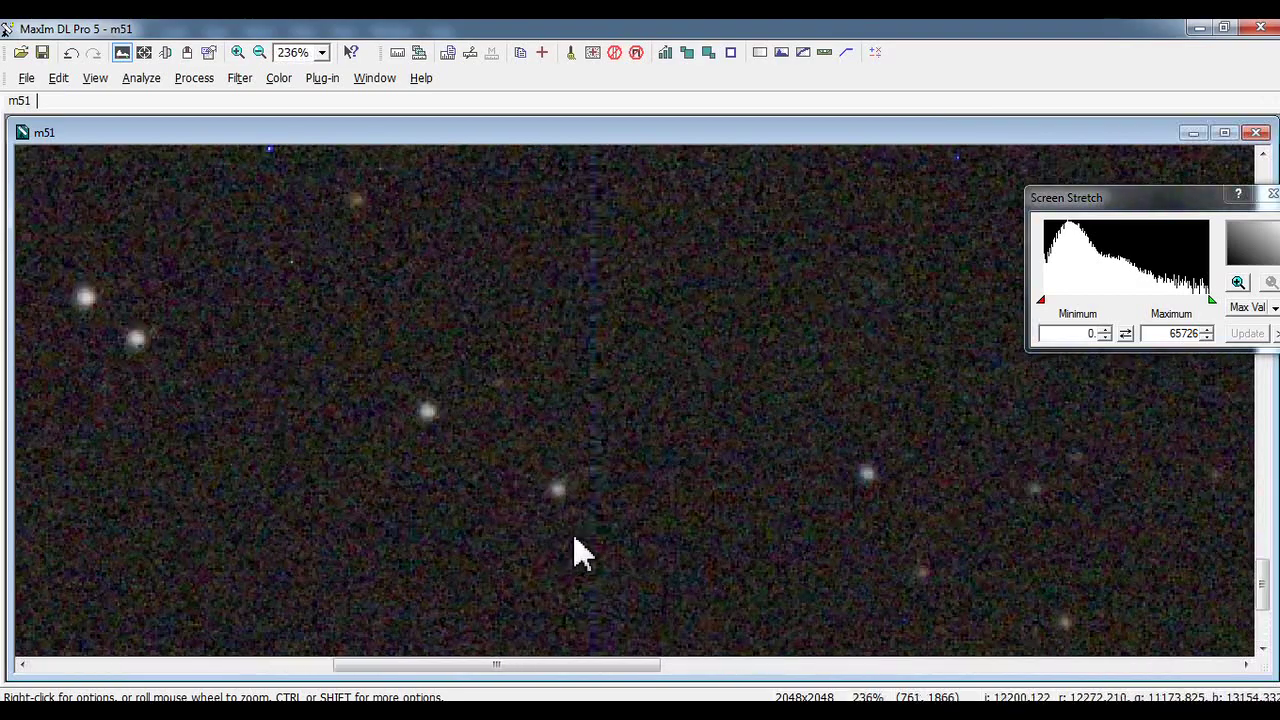
pyautogui.scroll(-1, 627, 540)
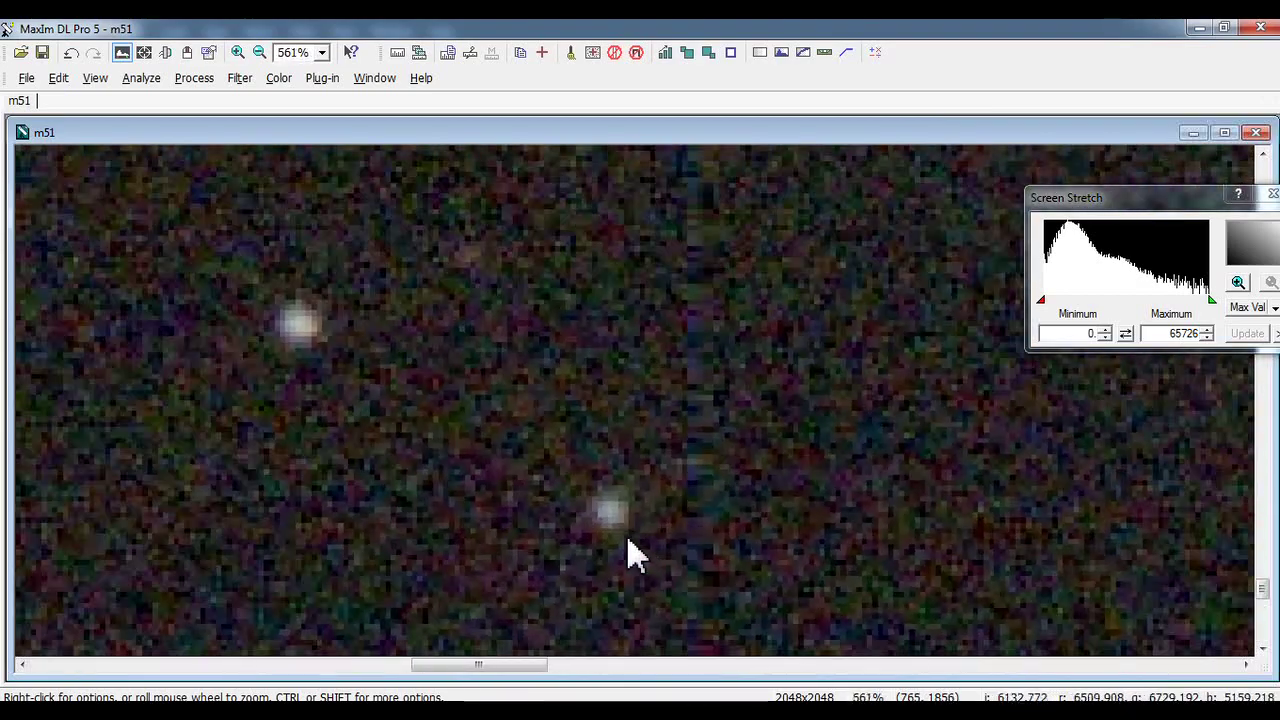
pyautogui.click(240, 79)
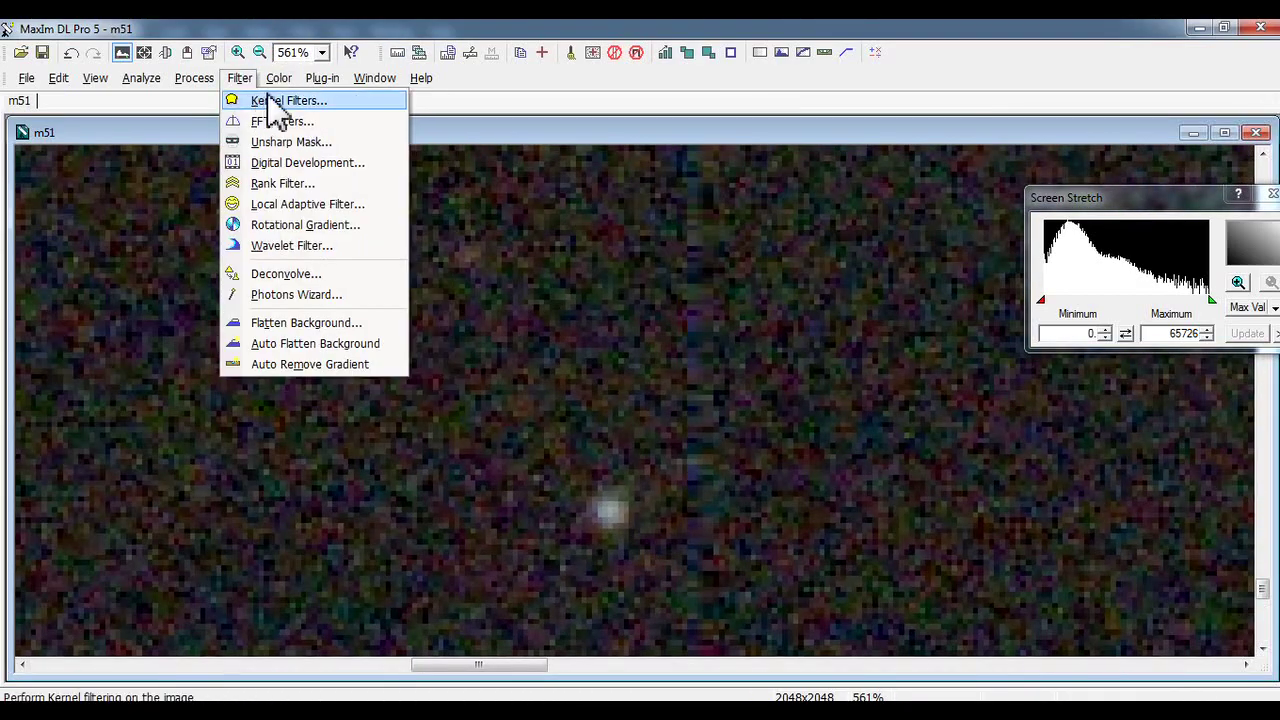
pyautogui.moveTo(204, 80)
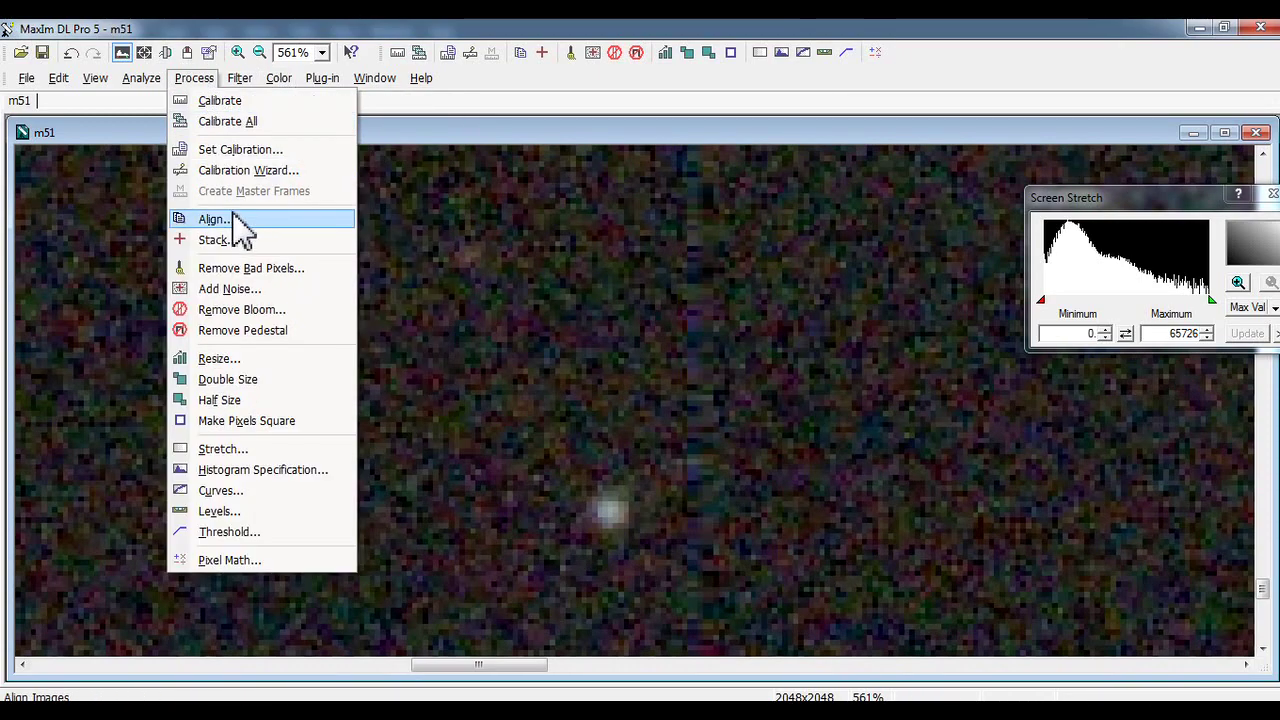
pyautogui.click(248, 269)
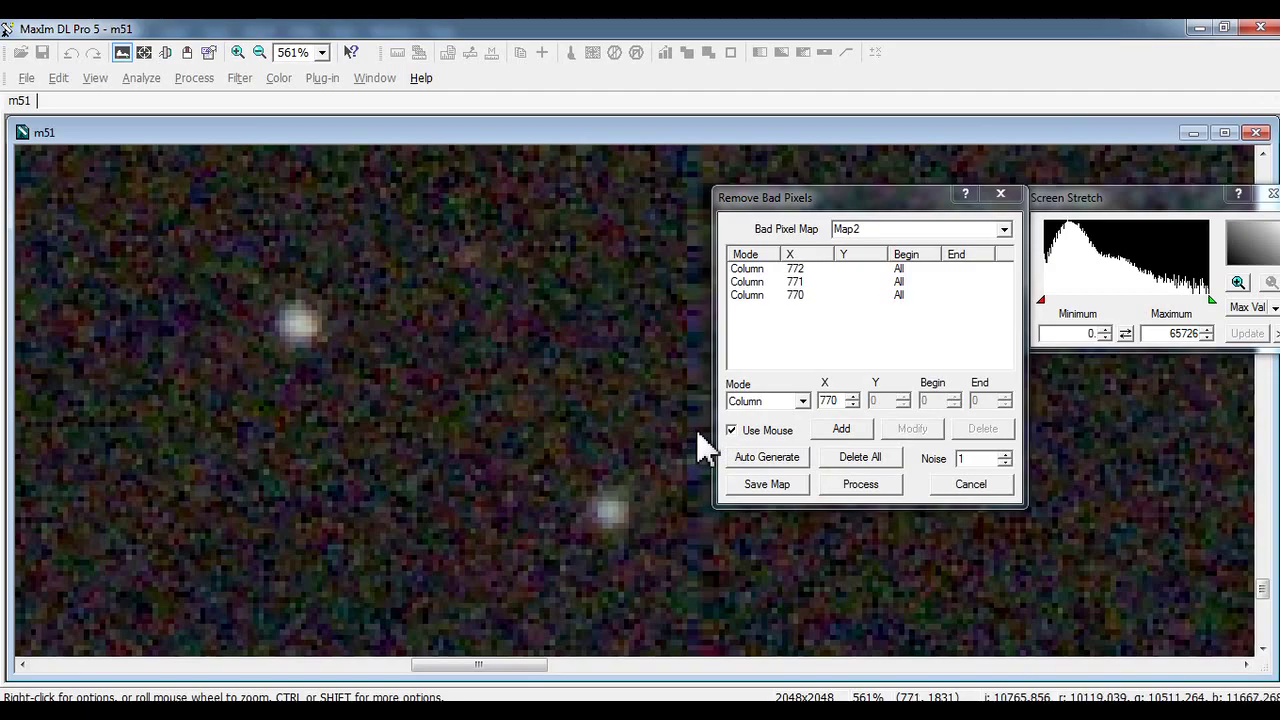
pyautogui.click(692, 434)
pyautogui.click(836, 492)
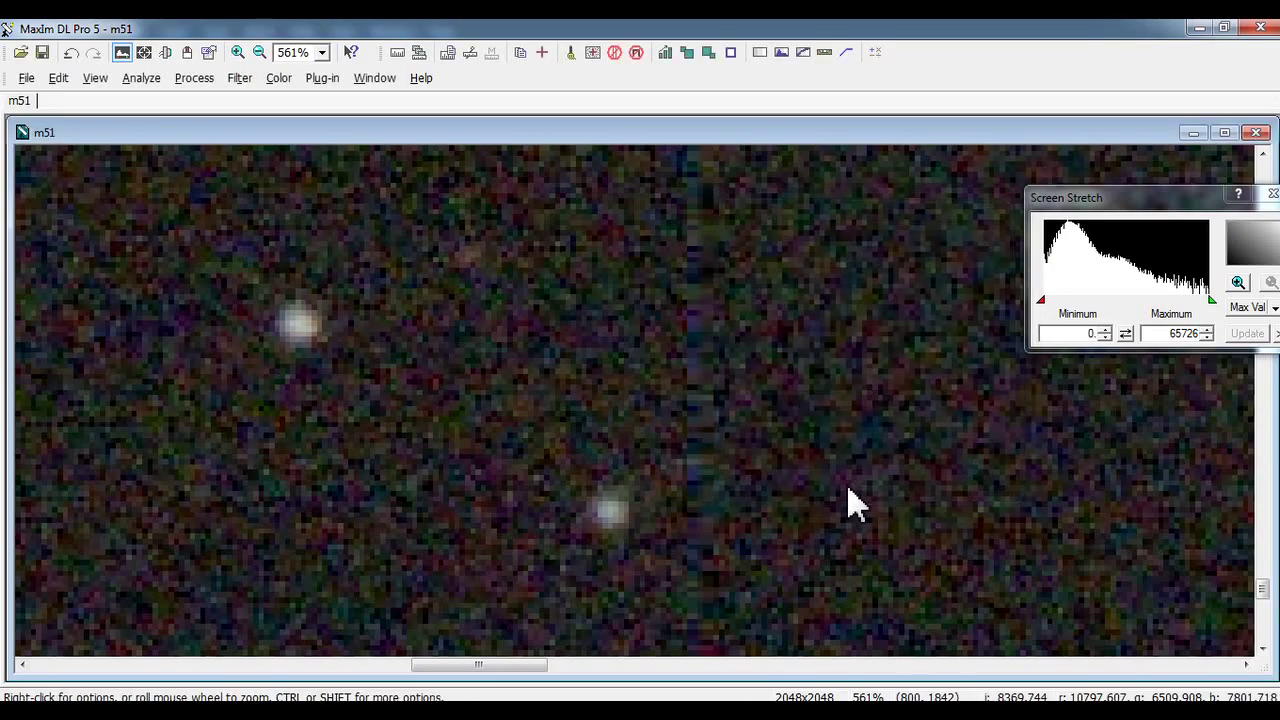
# - Zoom out and pan to view the streak-free M51 spiral pair
pyautogui.scroll(-3, 743, 463)
pyautogui.scroll(-5, 738, 450)
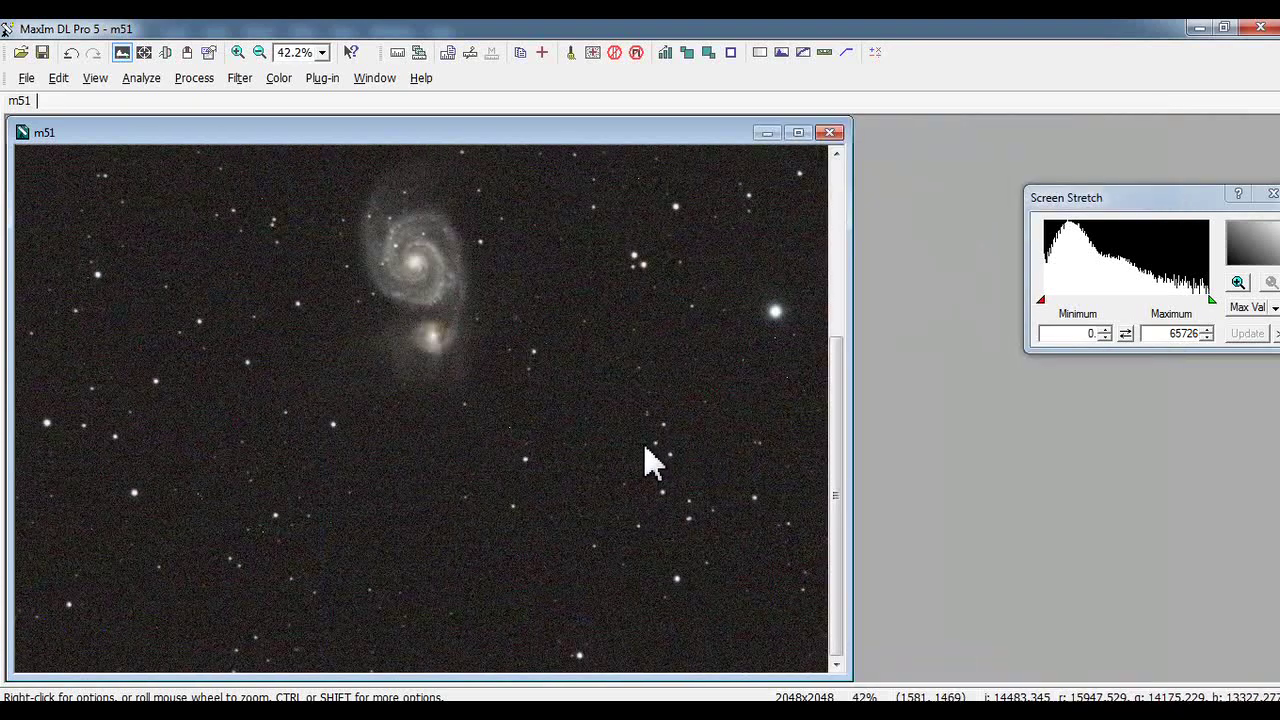
pyautogui.press('shift')
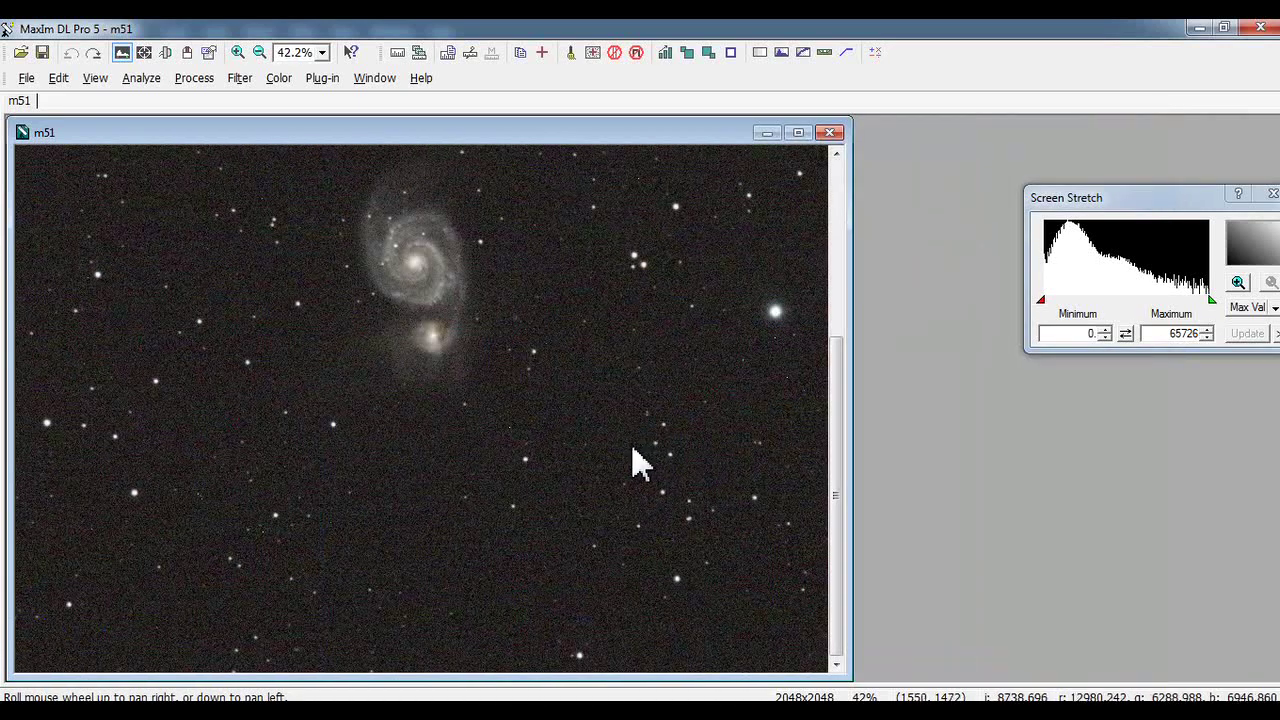
pyautogui.scroll(-1, 403, 337)
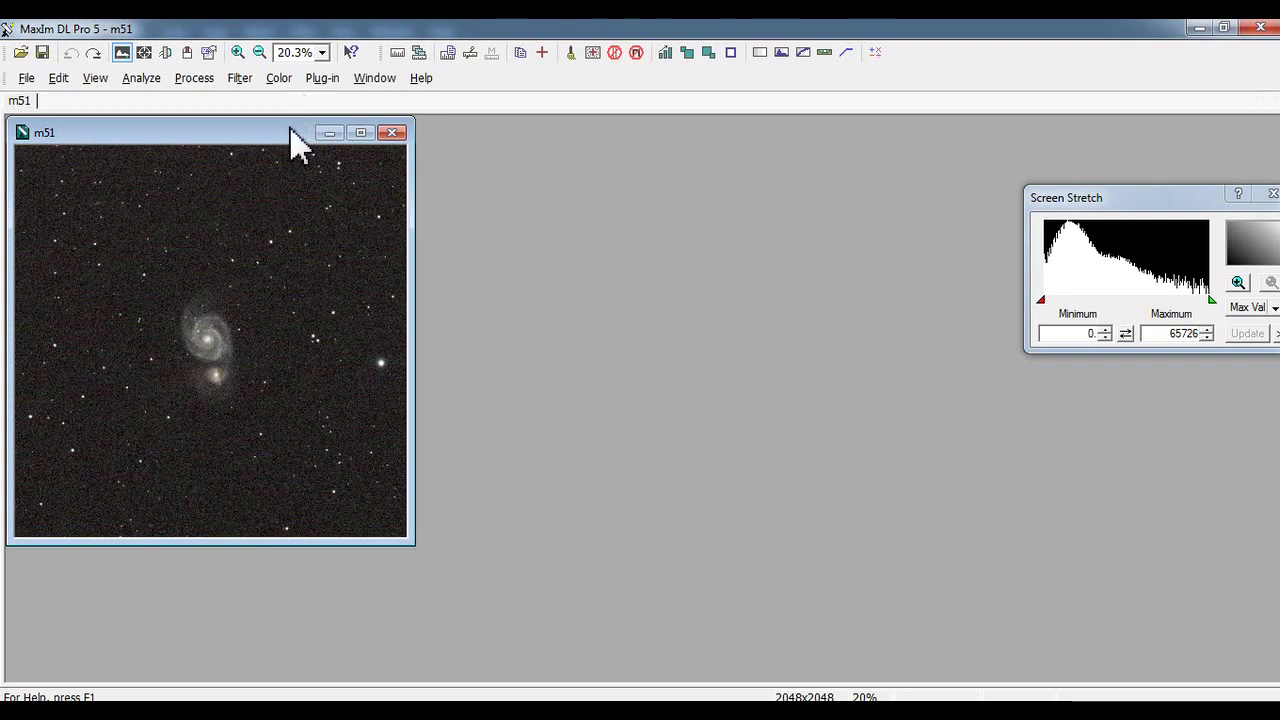
# - Save m51 as a 16-bit integer TIFF with a linear-only screen stretch applied
pyautogui.click(95, 80)
pyautogui.moveTo(28, 85)
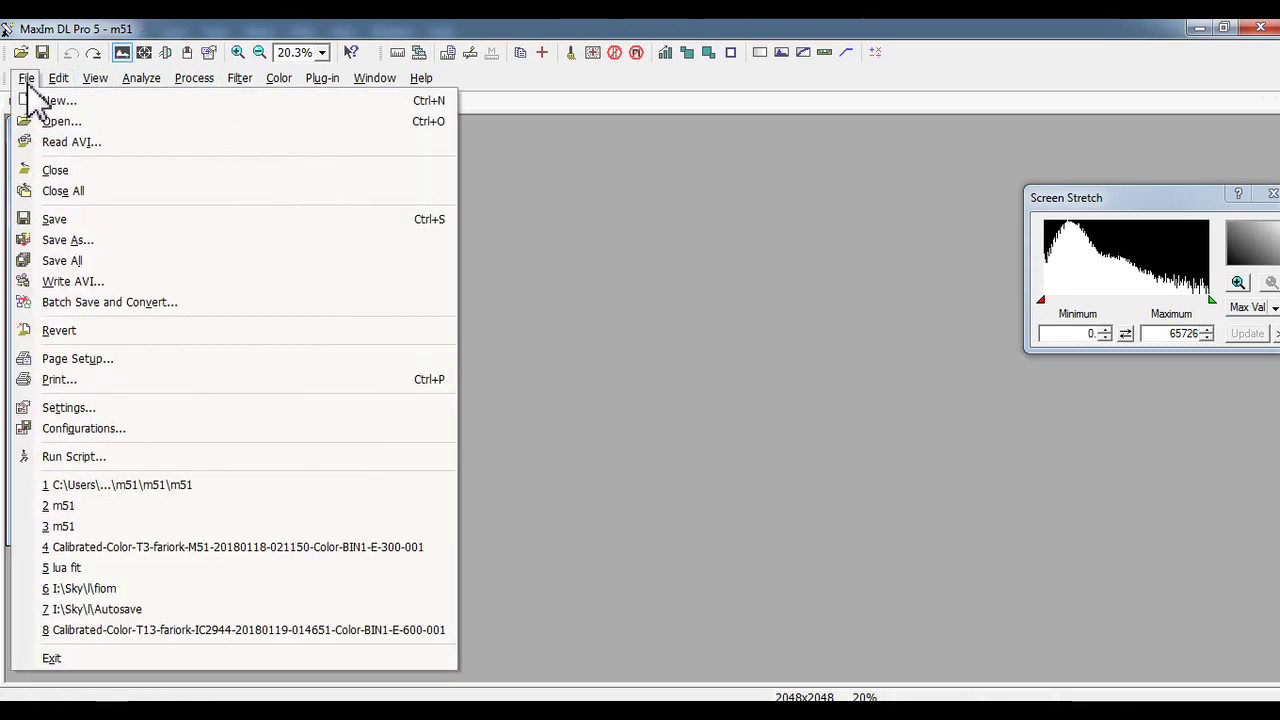
pyautogui.click(114, 240)
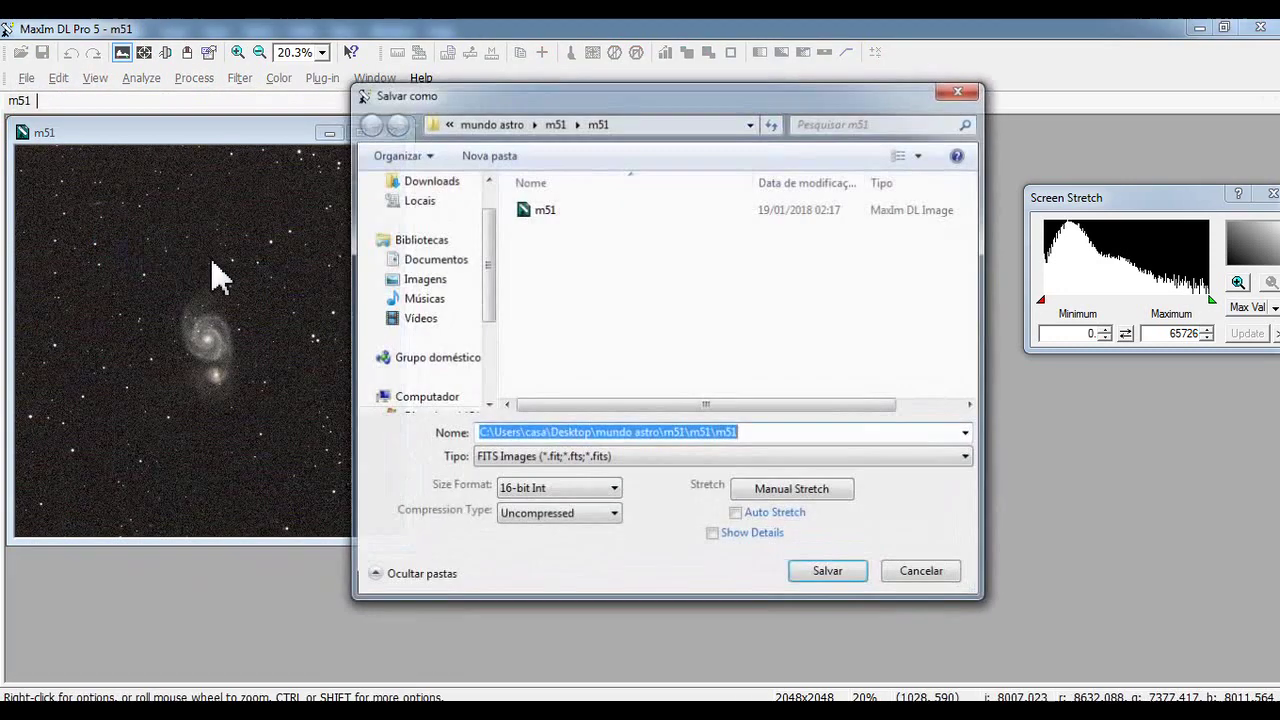
pyautogui.click(634, 457)
pyautogui.click(634, 458)
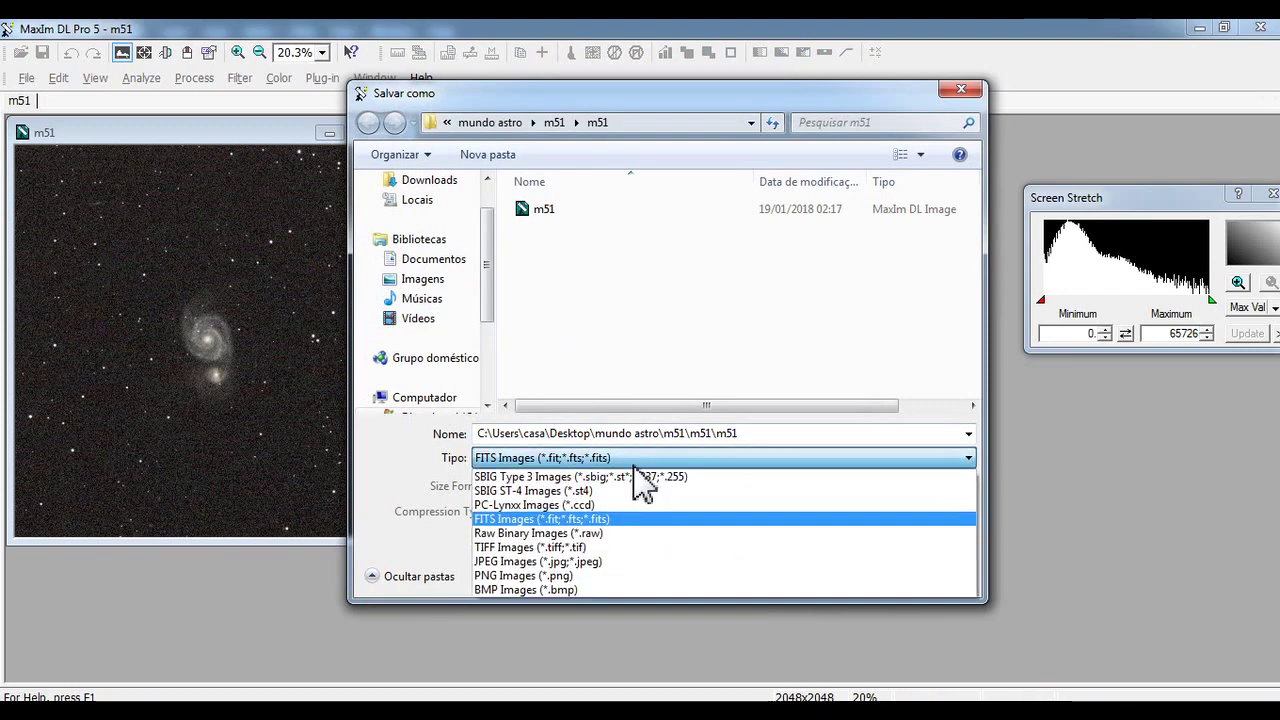
pyautogui.click(575, 547)
pyautogui.click(608, 490)
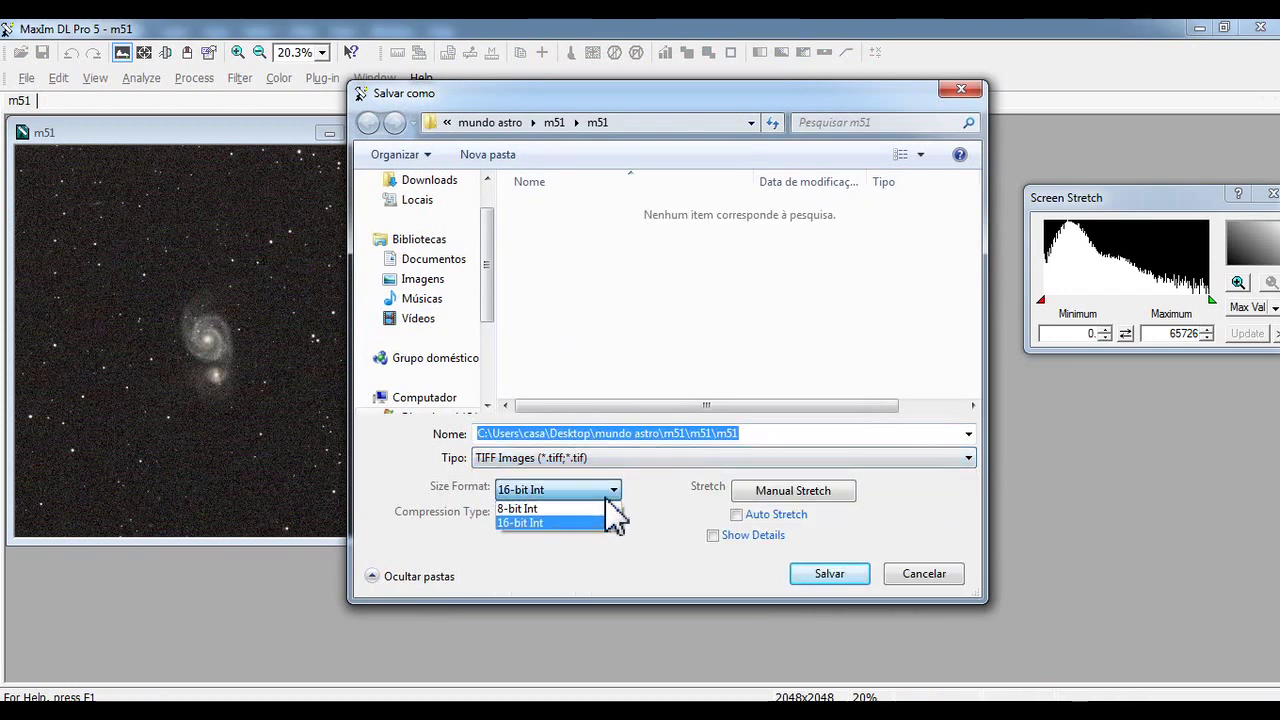
pyautogui.click(600, 522)
pyautogui.click(820, 491)
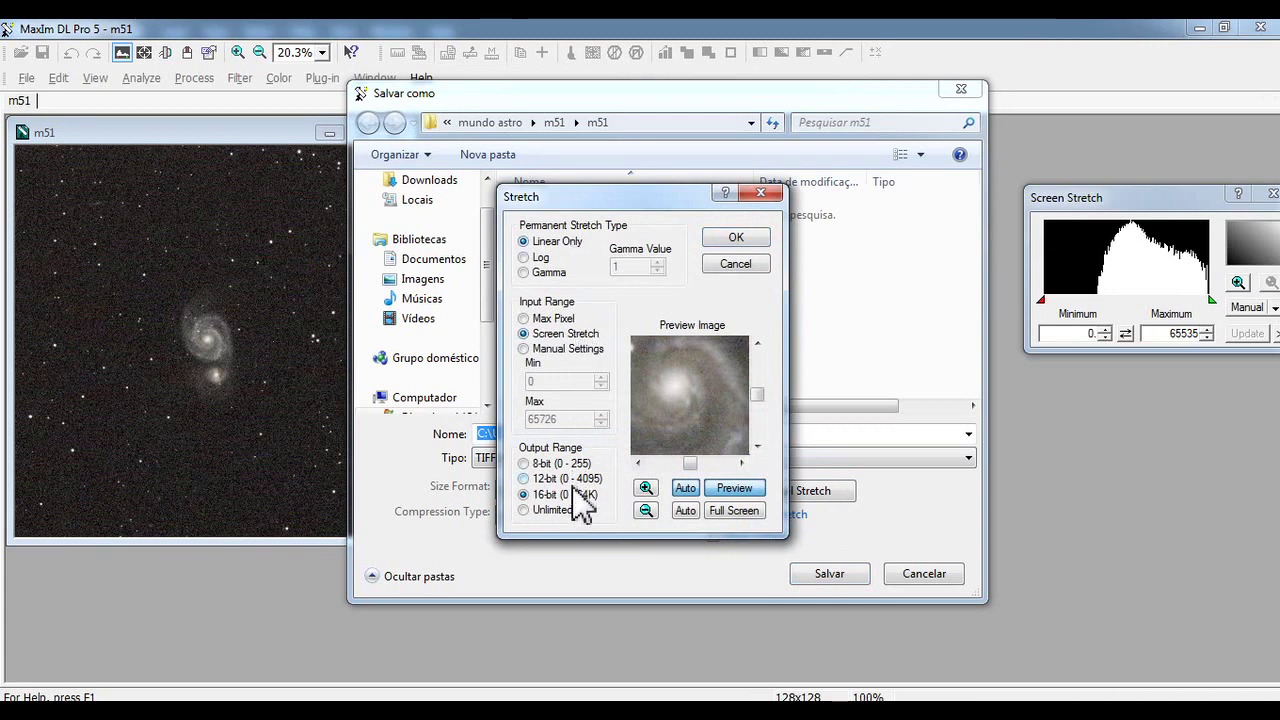
pyautogui.click(748, 245)
pyautogui.click(830, 574)
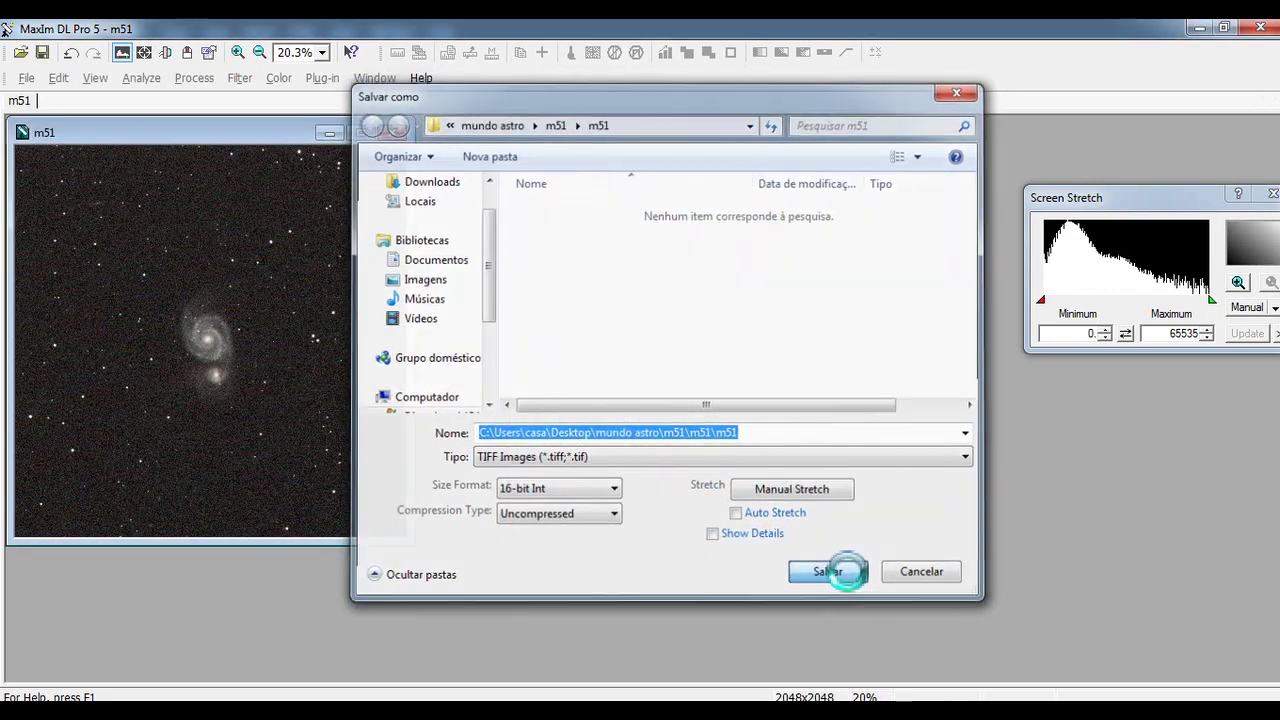
pyautogui.click(1197, 28)
# - Preview m51.tiff in Photo Viewer, then open it with Adobe Photoshop CS6
pyautogui.doubleClick(506, 164)
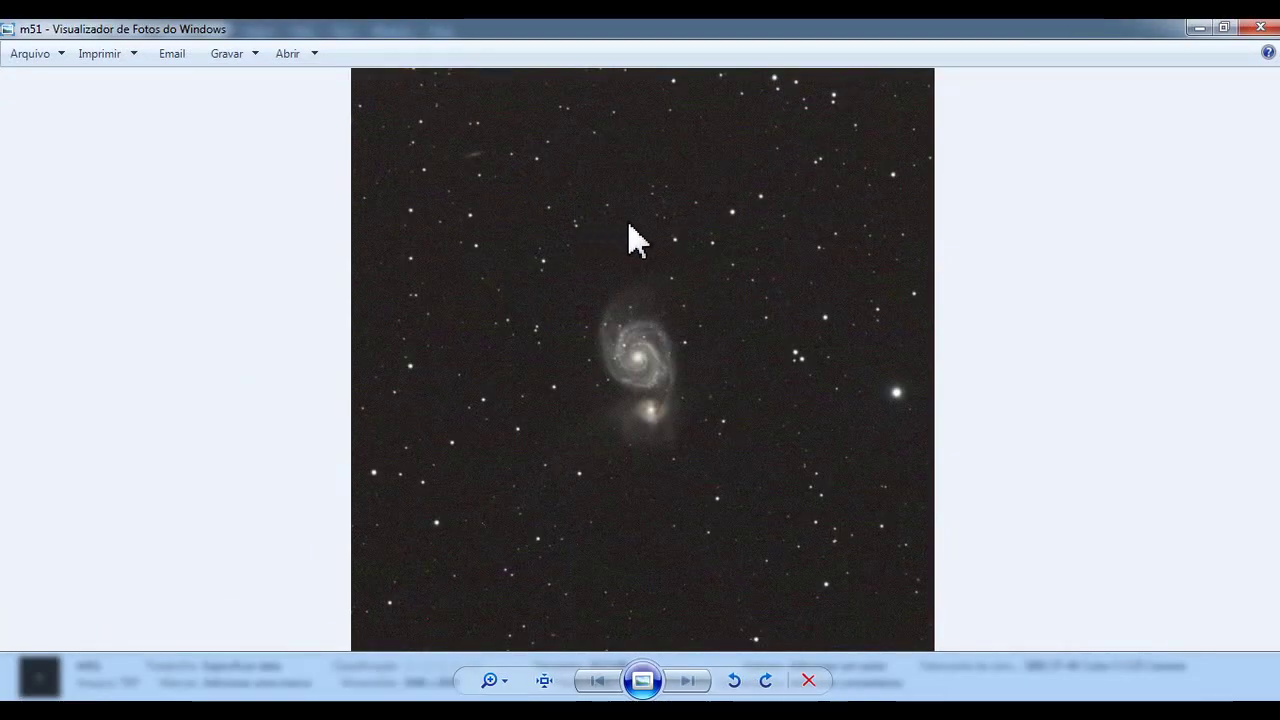
pyautogui.click(1258, 28)
pyautogui.rightClick(316, 168)
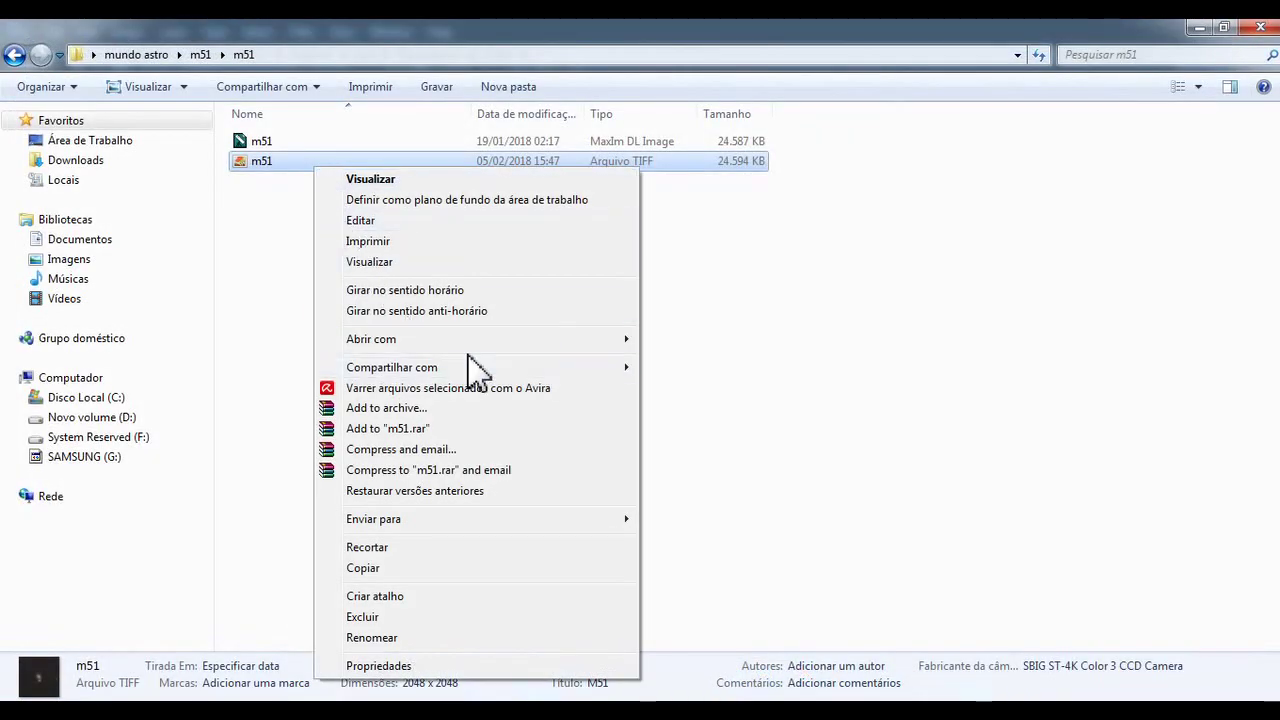
pyautogui.moveTo(480, 342)
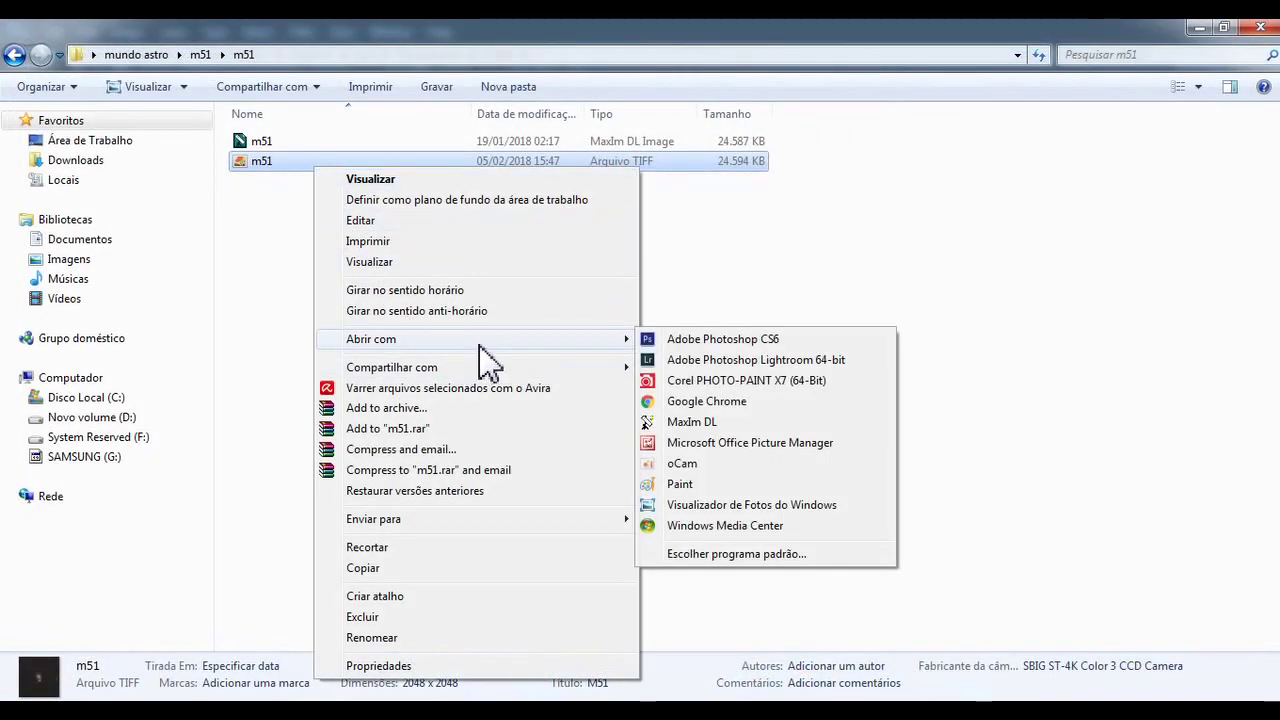
pyautogui.click(728, 342)
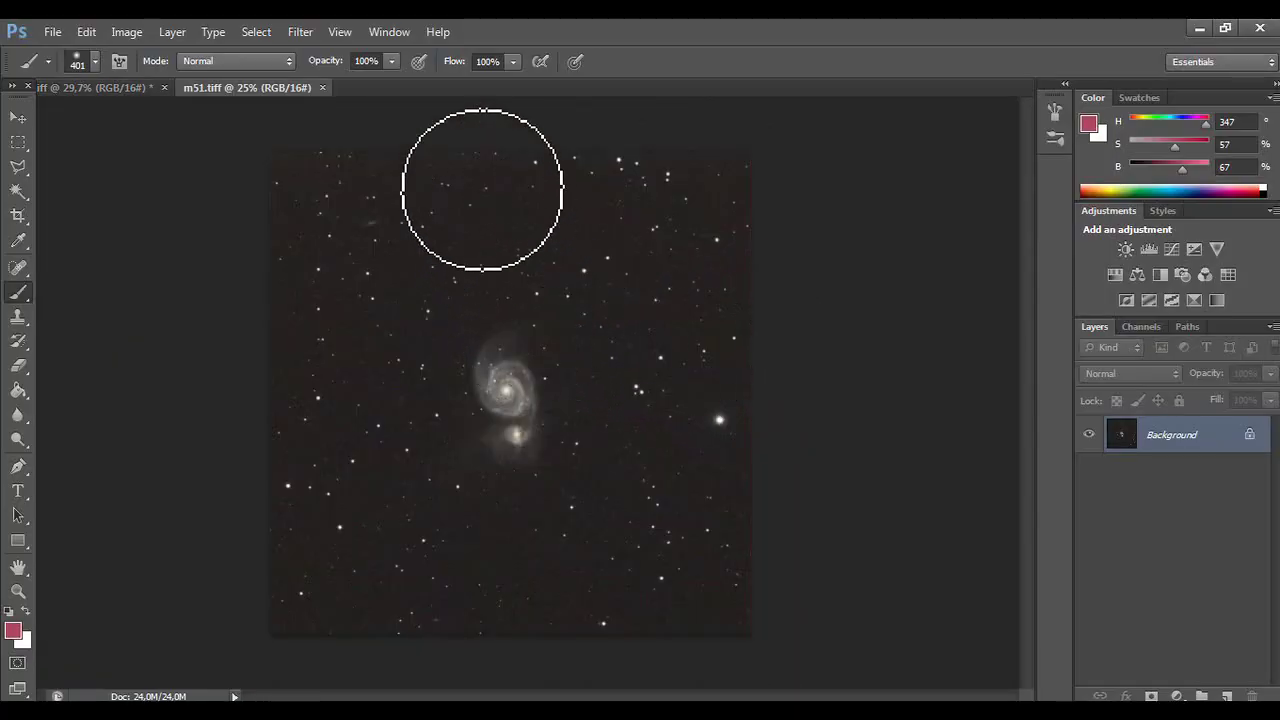
pyautogui.click(300, 32)
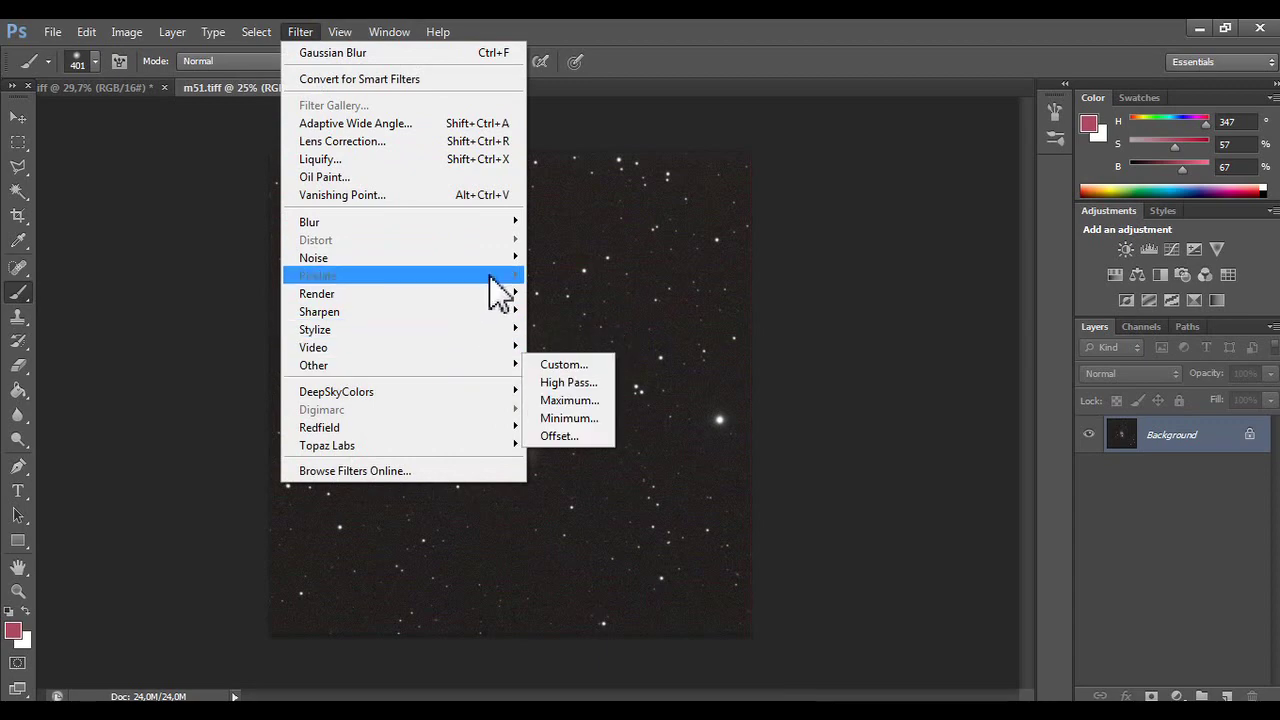
# - Apply the DeepSkyColors HLVG green-noise removal to m51.tiff
pyautogui.moveTo(468, 395)
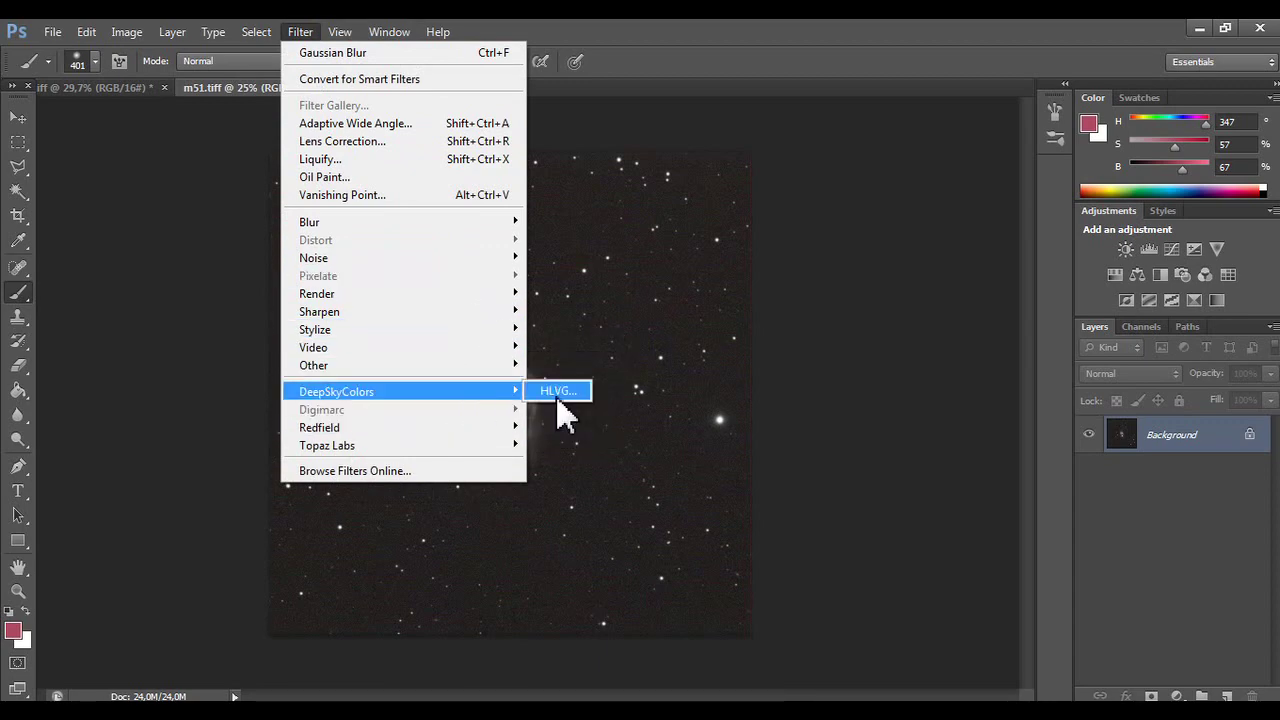
pyautogui.click(558, 391)
pyautogui.click(674, 339)
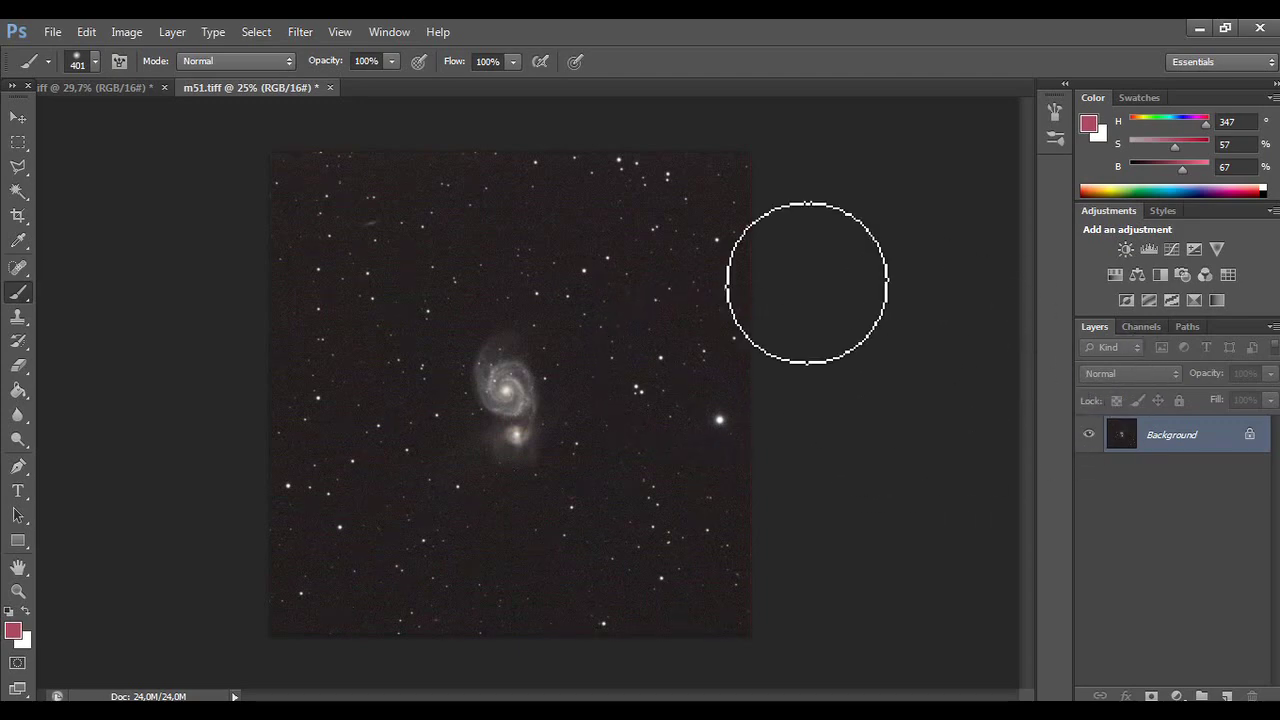
# - Launch Topaz ReStyle from the Topaz Labs filters on the image
pyautogui.click(300, 31)
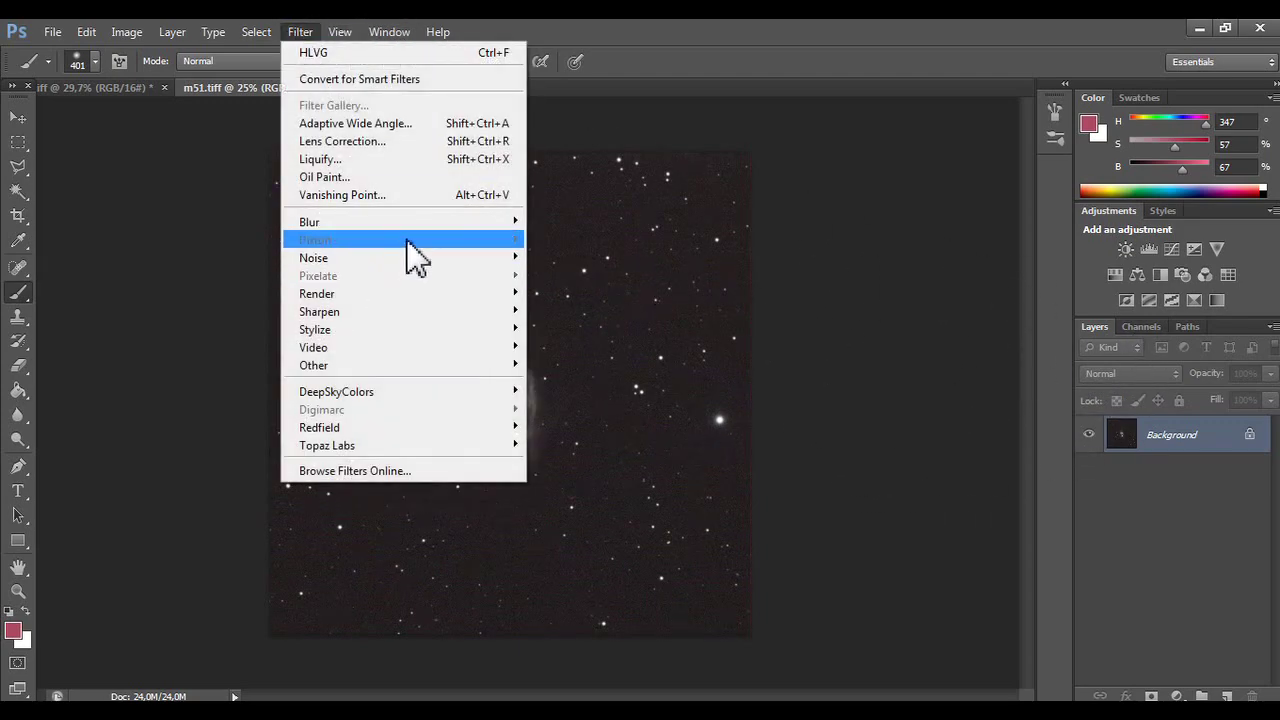
pyautogui.moveTo(460, 443)
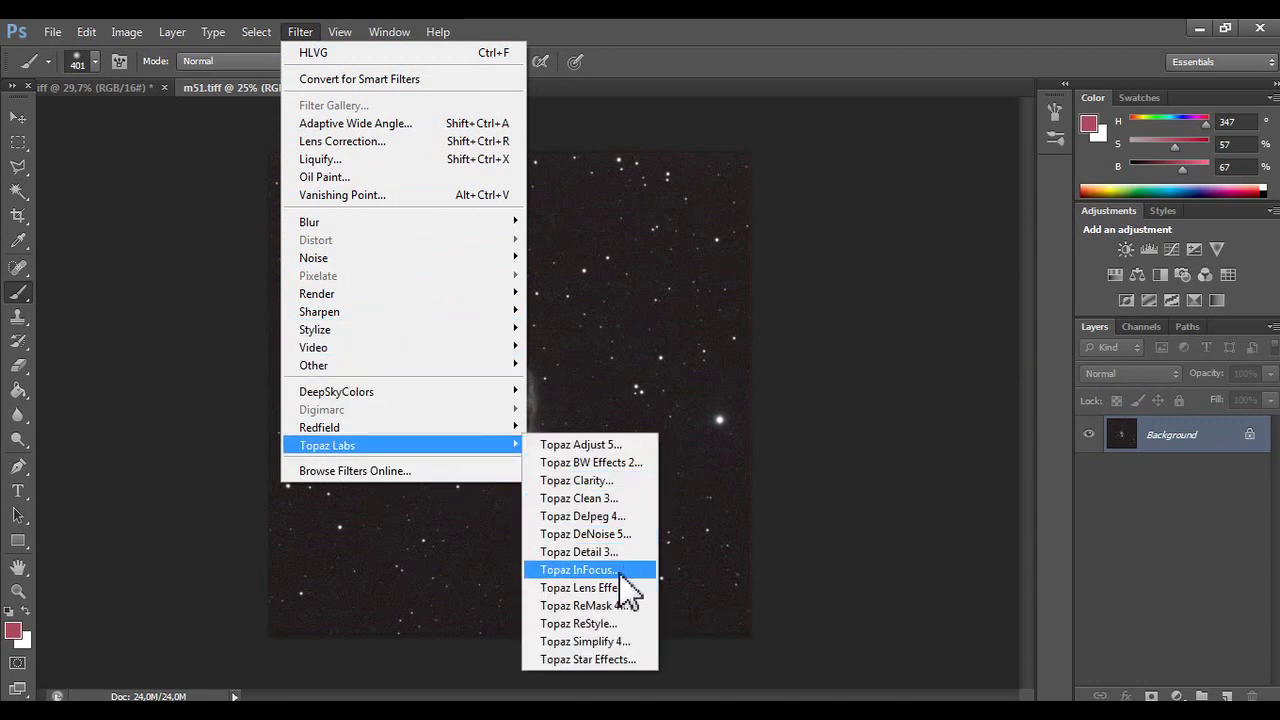
pyautogui.click(621, 625)
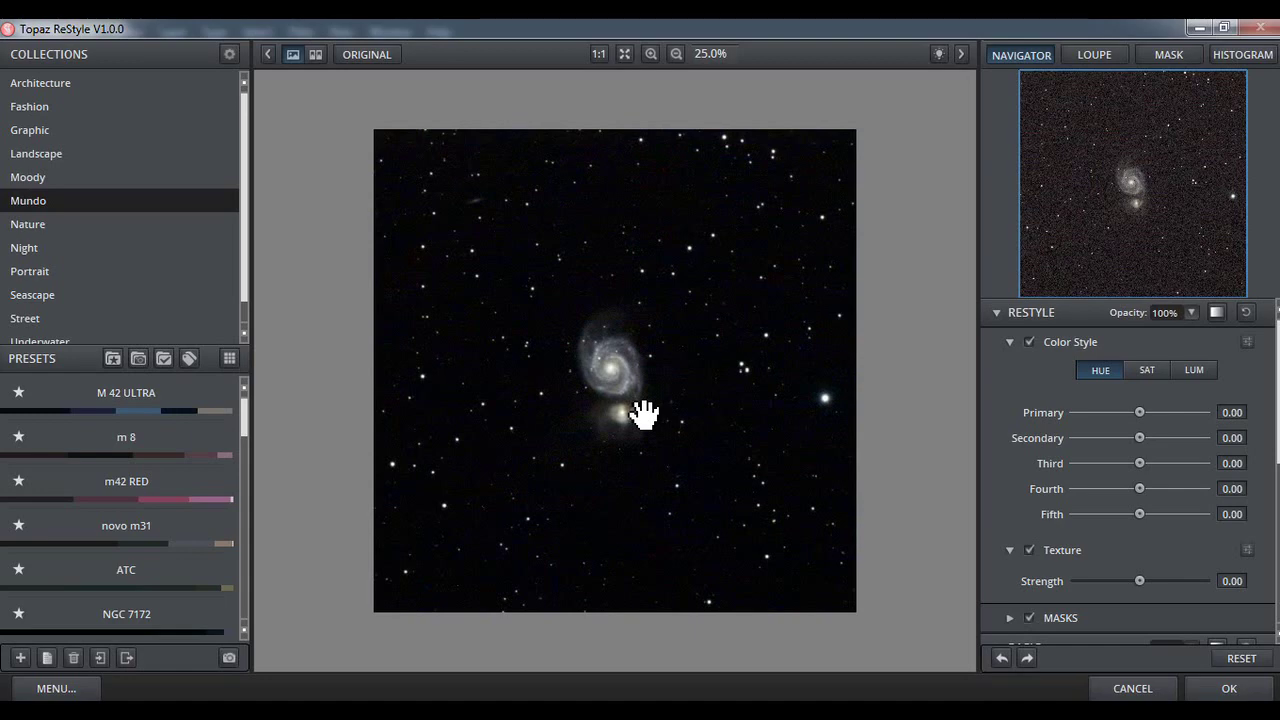
# - Preview the saved astro colour presets in ReStyle, then apply the result to Photoshop
pyautogui.moveTo(176, 385)
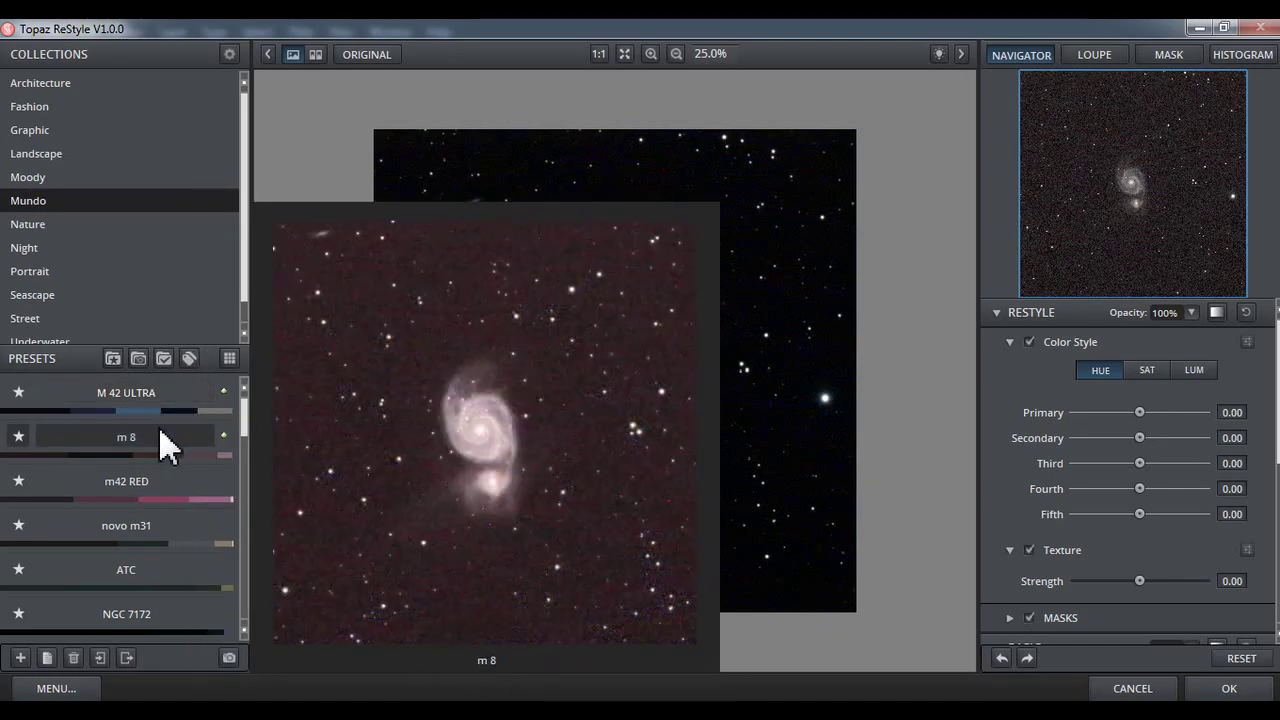
pyautogui.moveTo(157, 534)
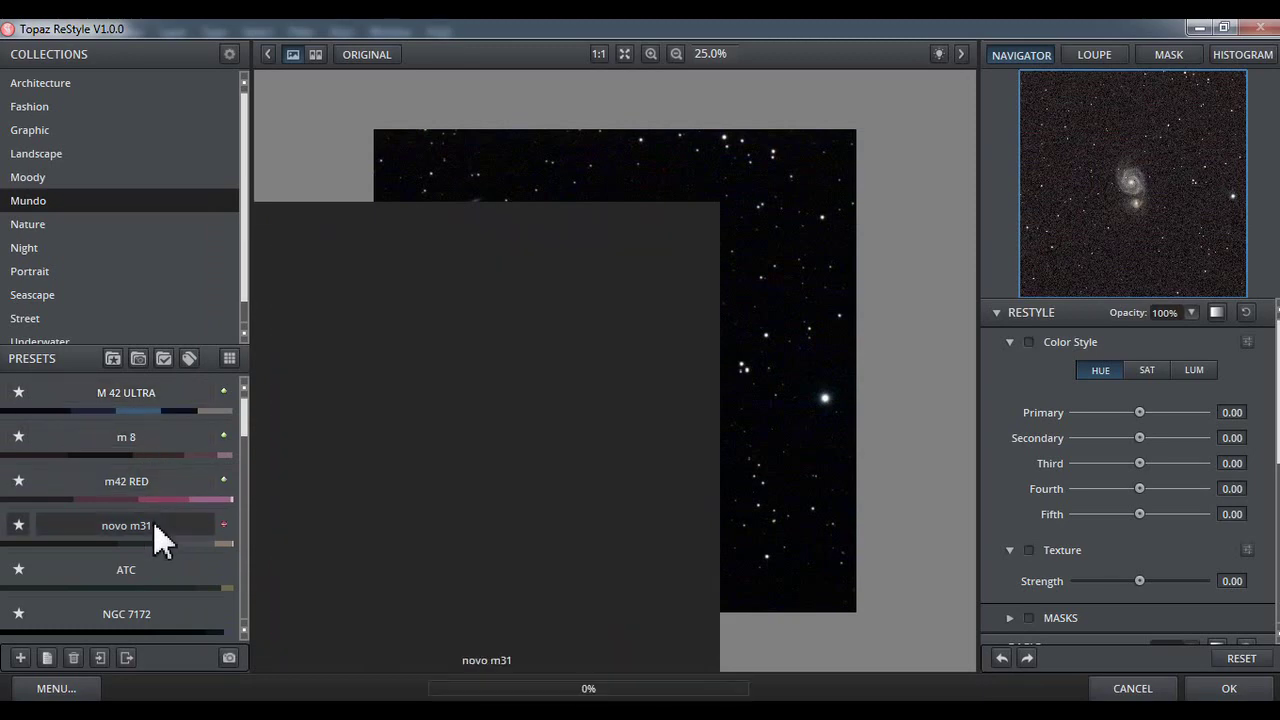
pyautogui.moveTo(148, 621)
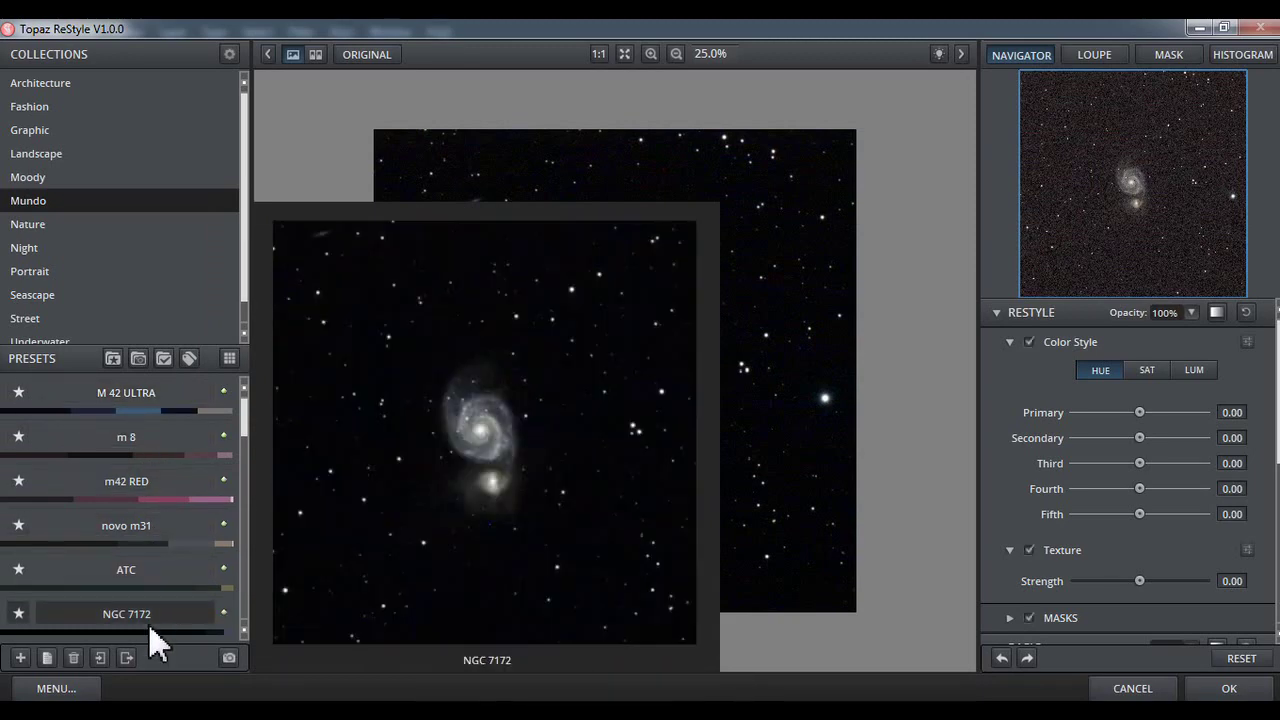
pyautogui.scroll(-1, 148, 621)
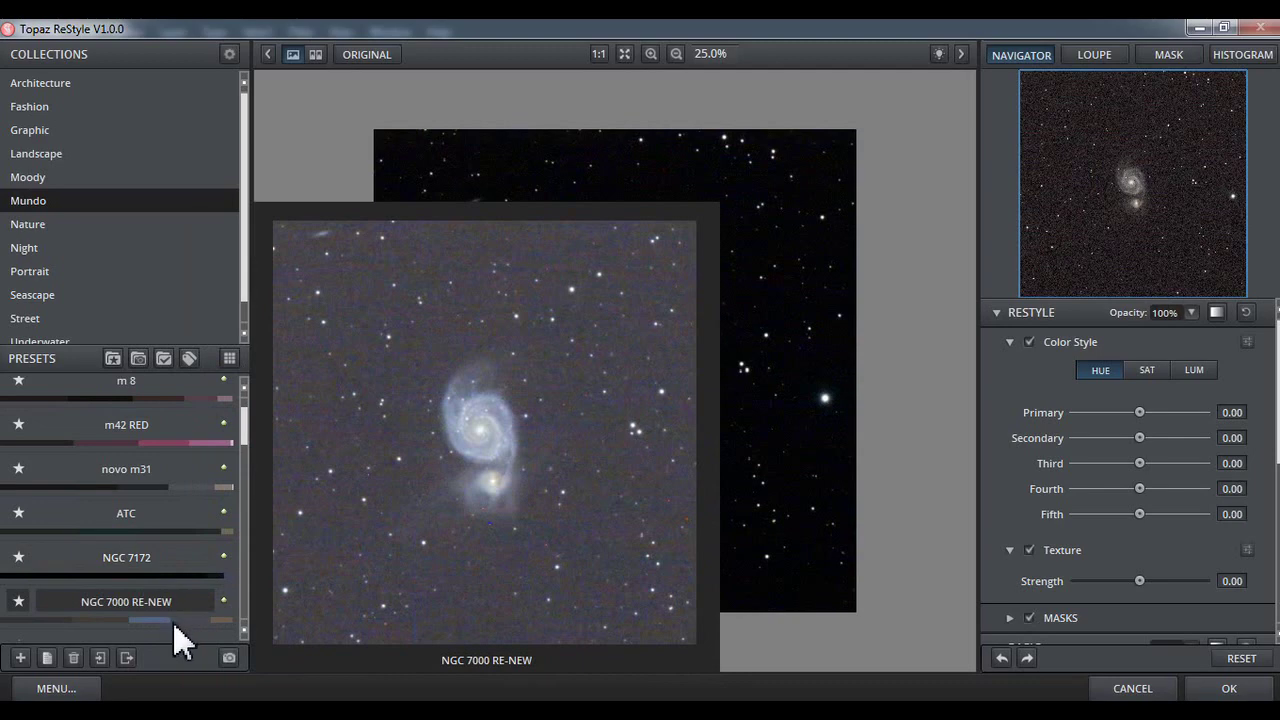
pyautogui.scroll(-10, 173, 605)
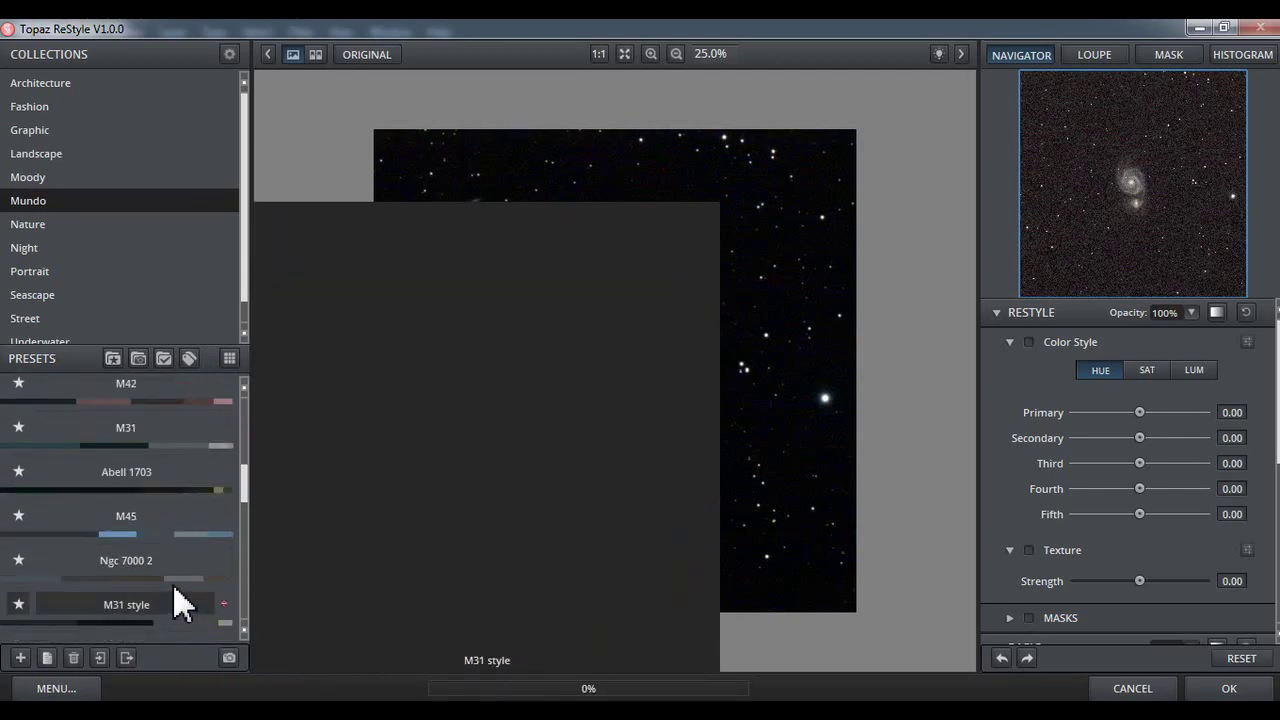
pyautogui.scroll(-10, 174, 588)
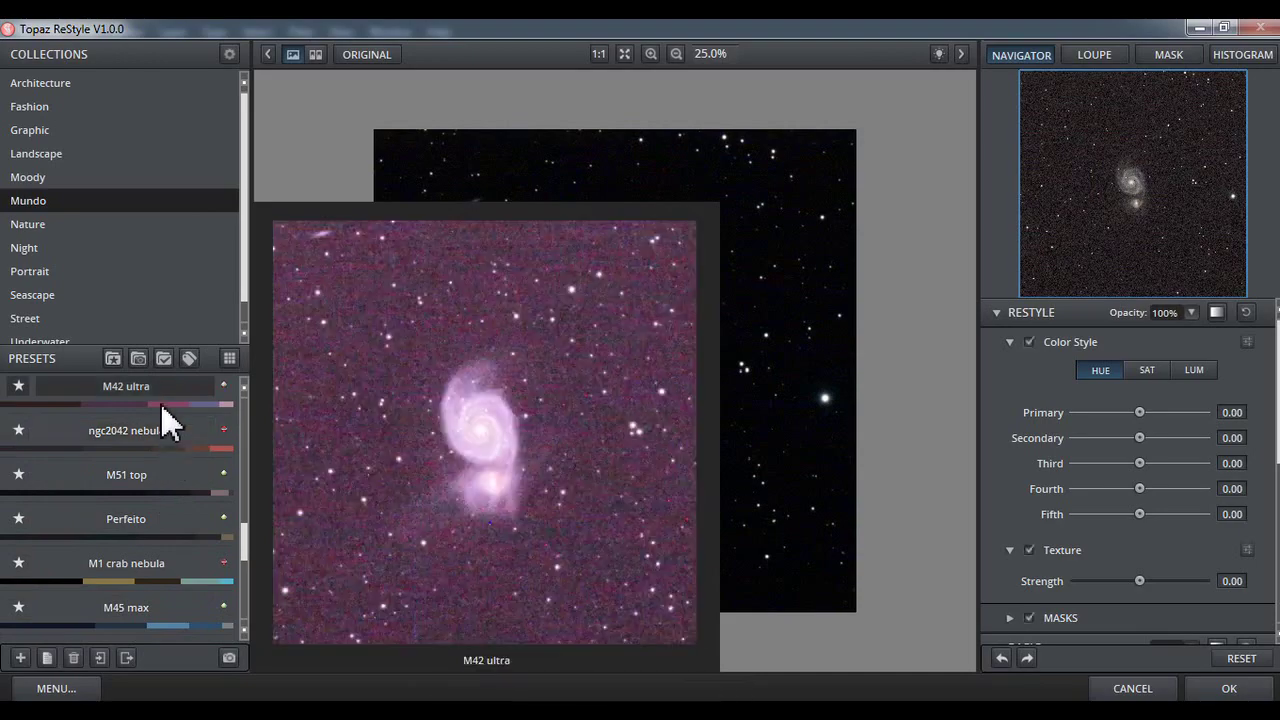
pyautogui.scroll(4, 166, 480)
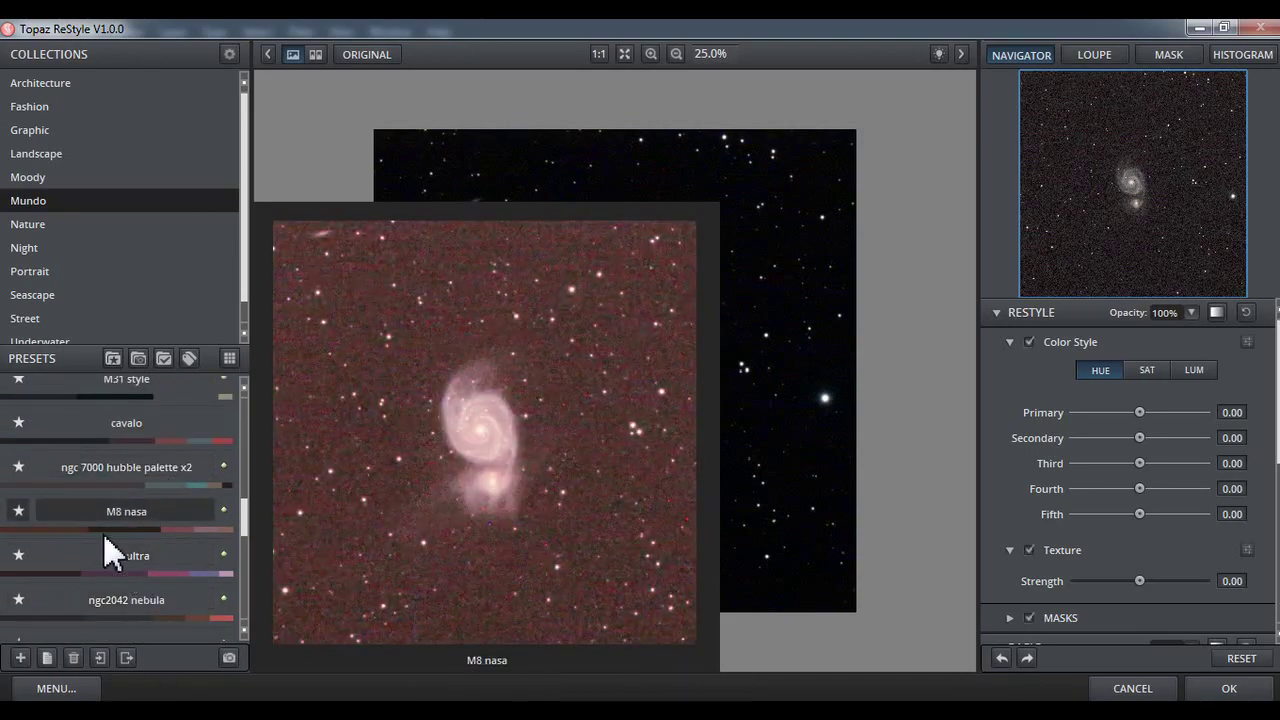
pyautogui.scroll(4, 110, 525)
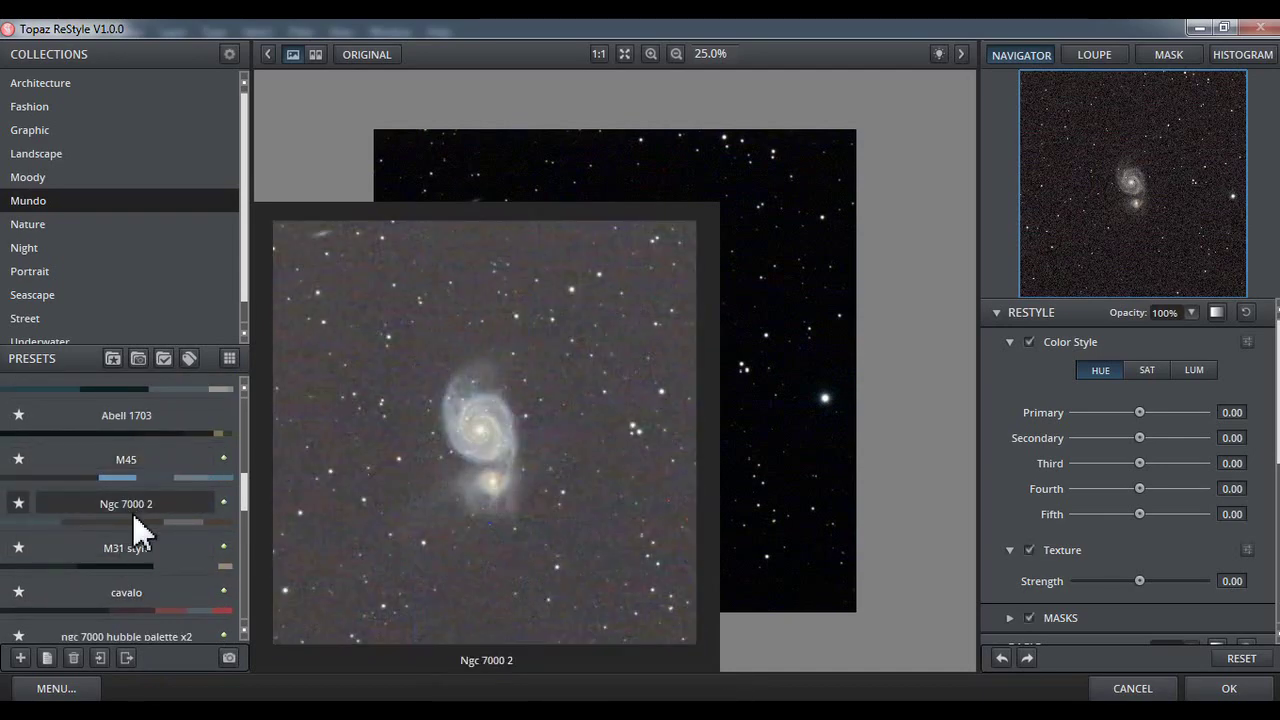
pyautogui.scroll(-8, 132, 512)
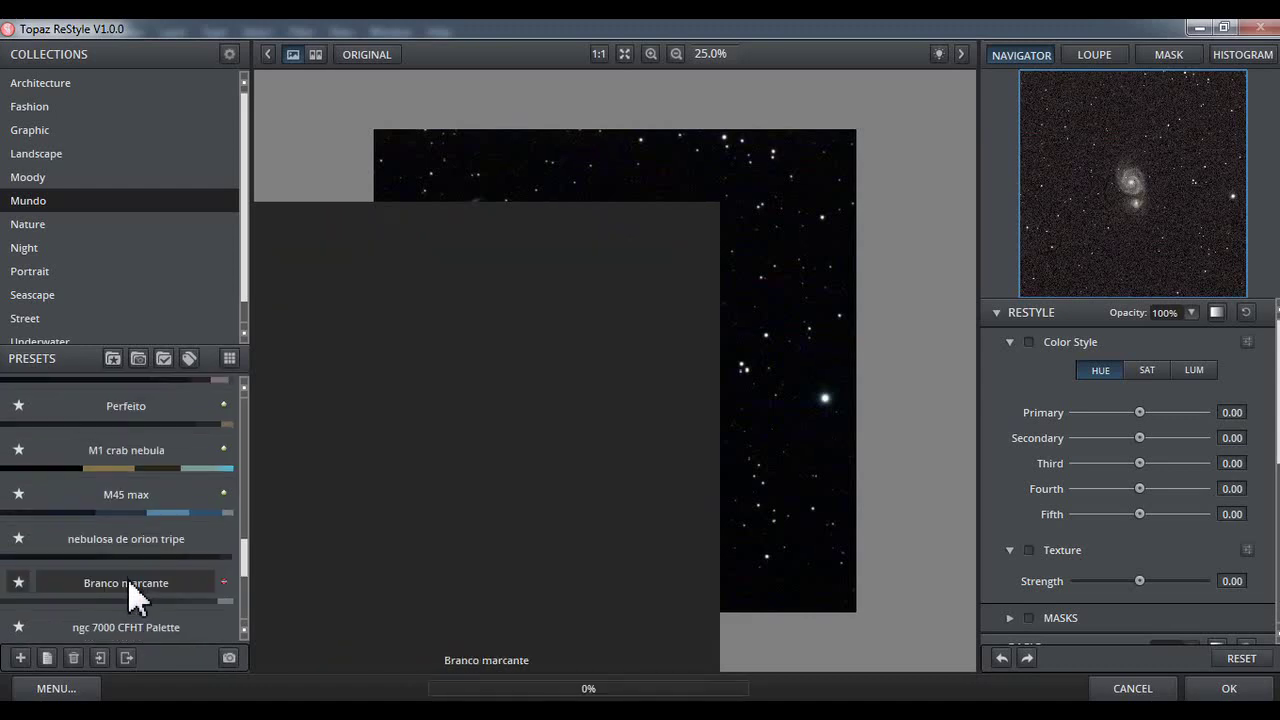
pyautogui.scroll(-6, 127, 590)
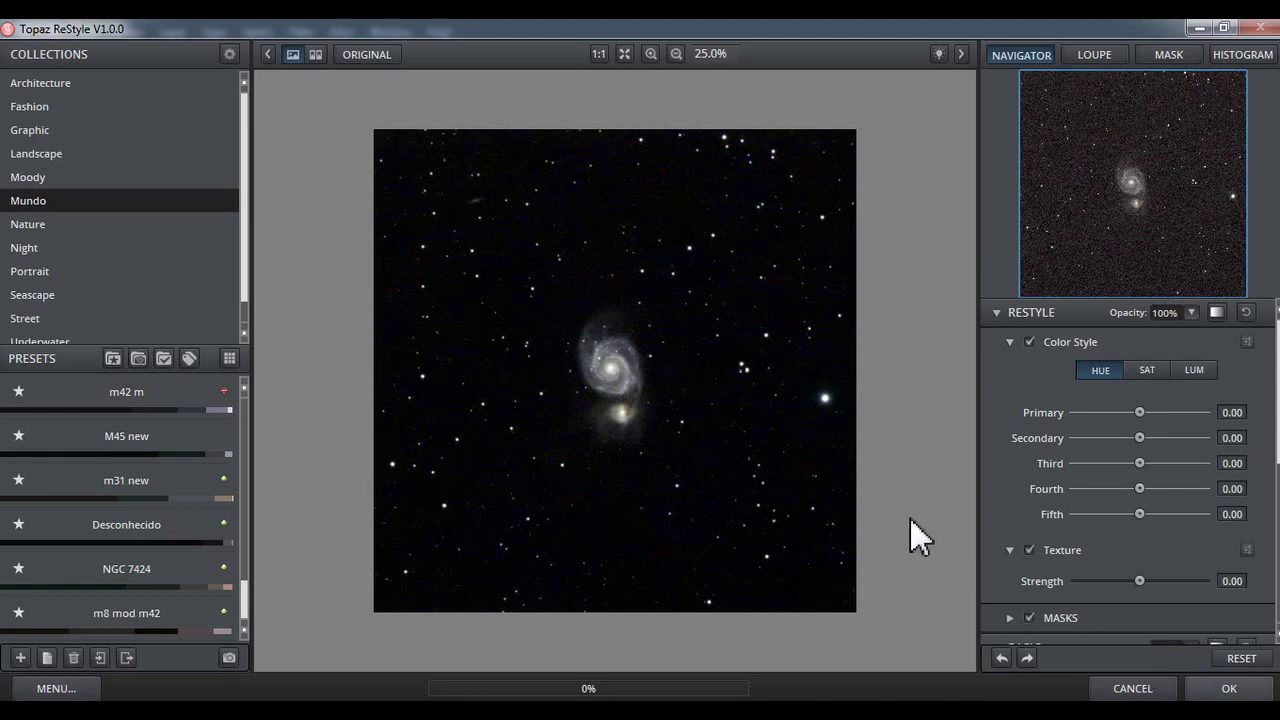
pyautogui.press('Return')
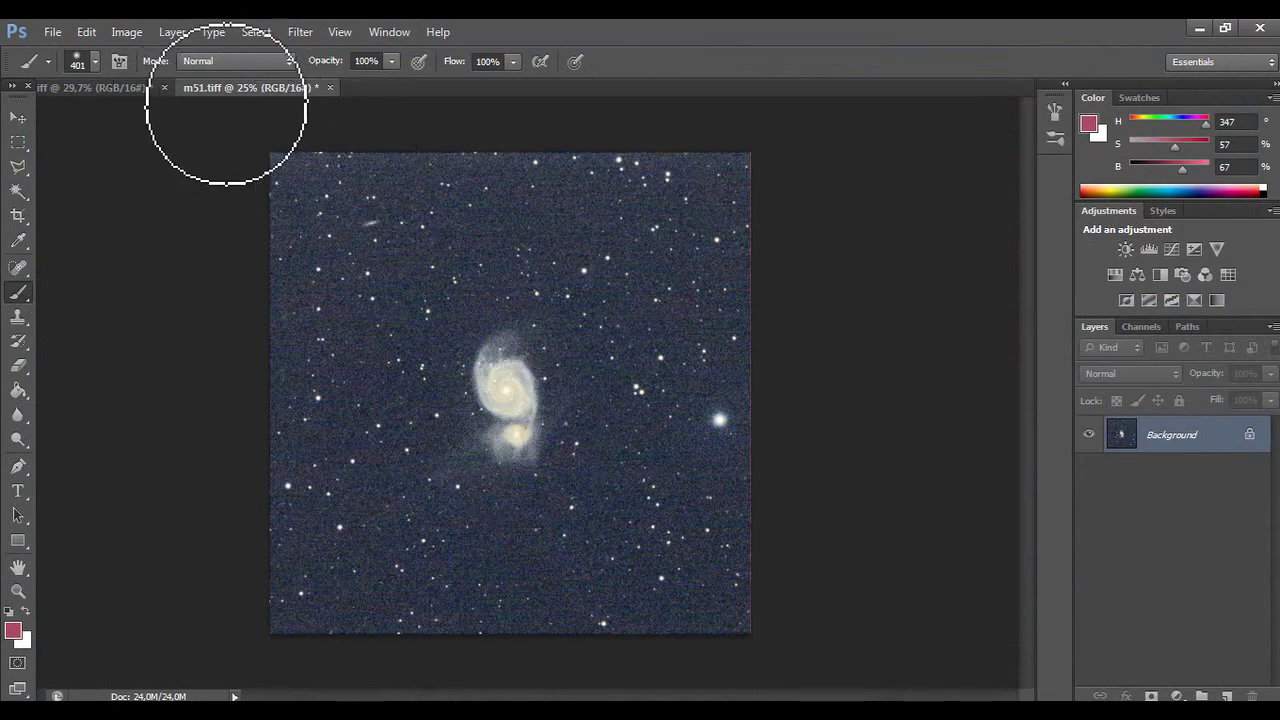
# - Discard the extra m51.tiff, create Background copy and Background copy 2, and select Background copy
pyautogui.click(331, 87)
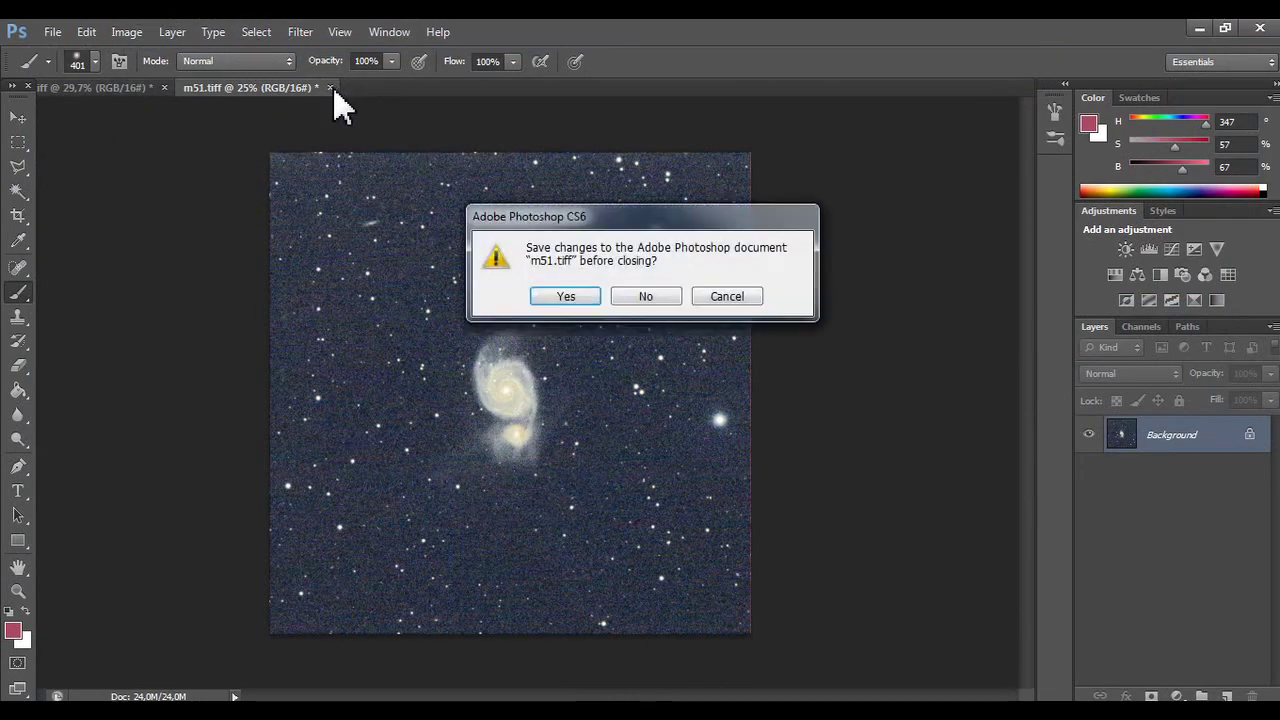
pyautogui.click(645, 296)
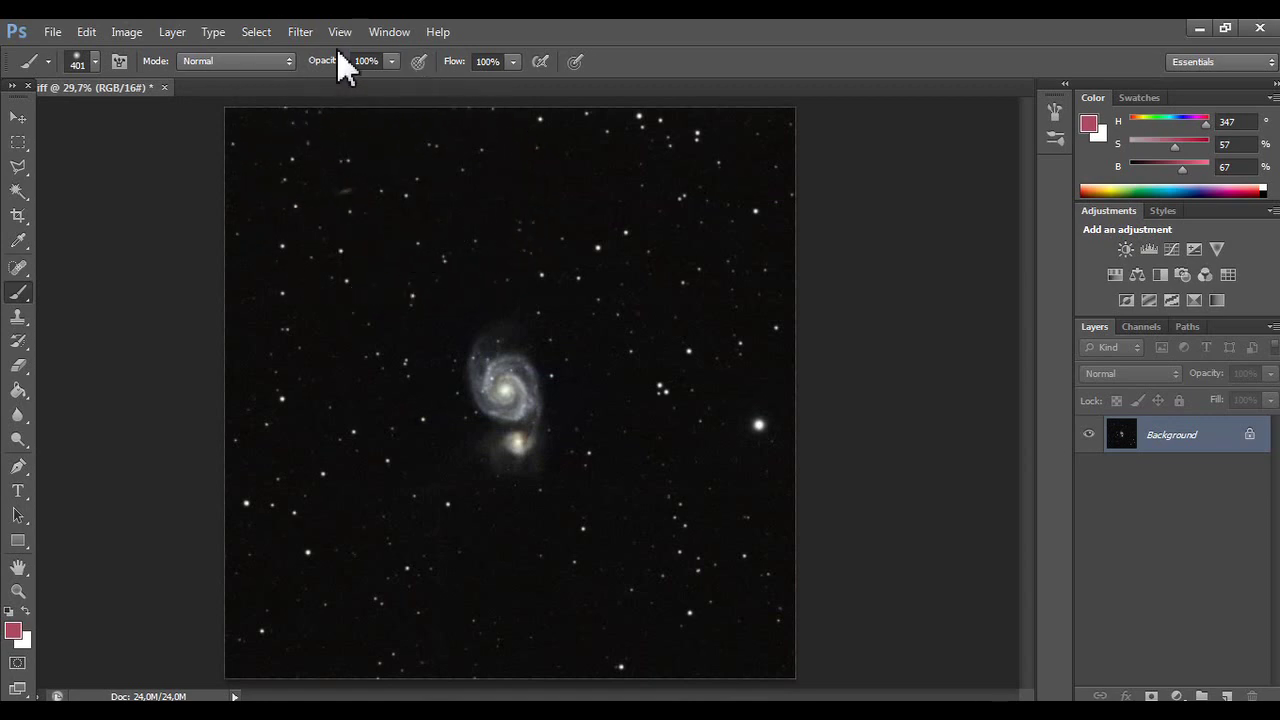
pyautogui.moveTo(1128, 420); pyautogui.dragTo(1226, 694)
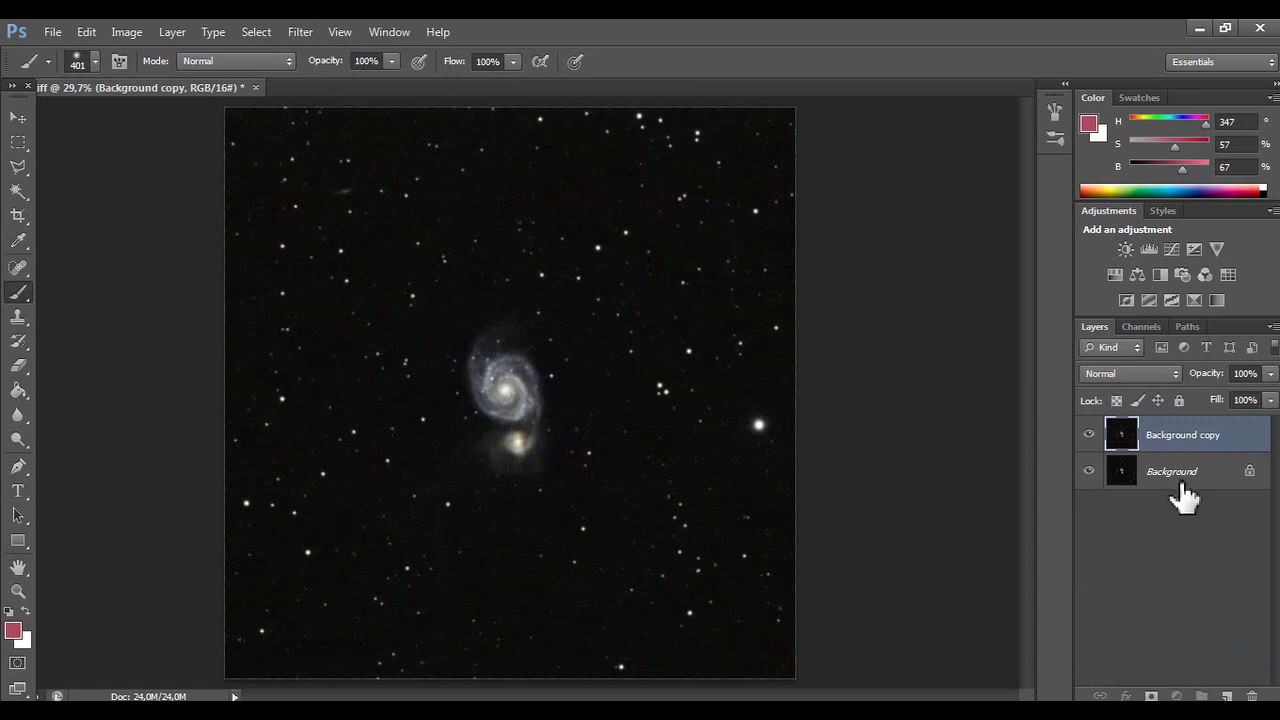
pyautogui.moveTo(1181, 487); pyautogui.dragTo(1226, 694)
pyautogui.click(1163, 446)
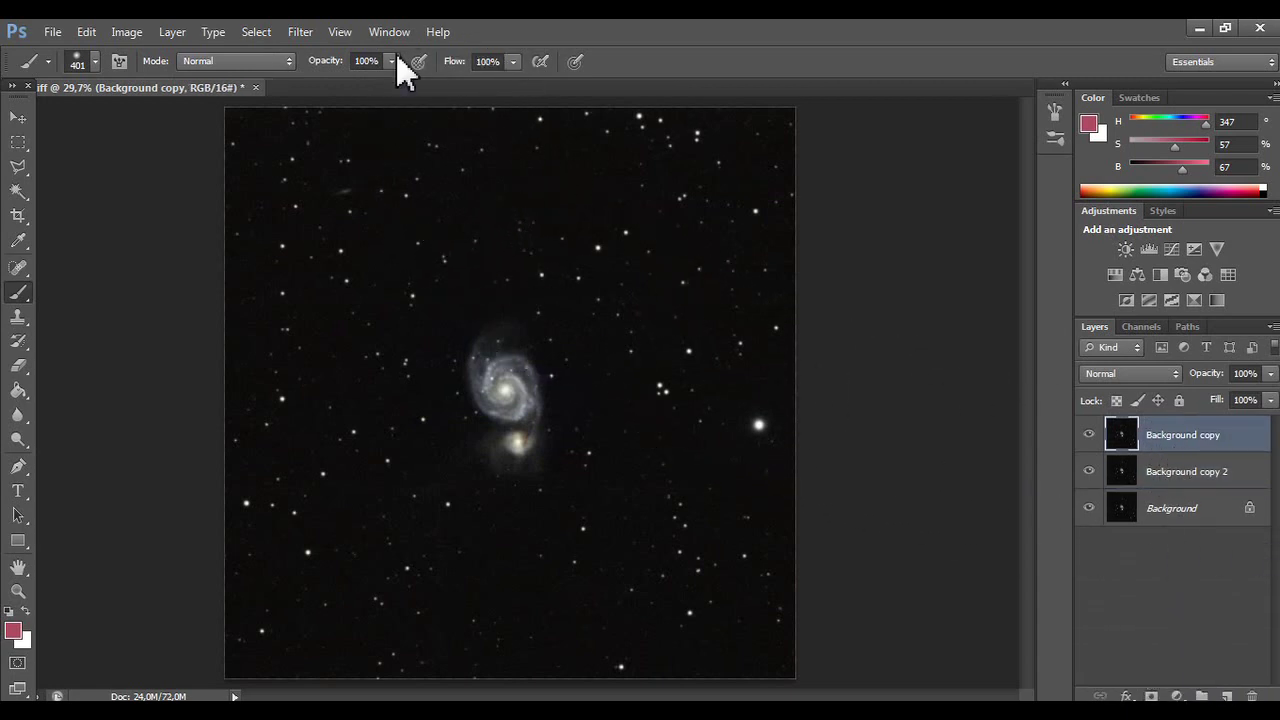
pyautogui.click(290, 38)
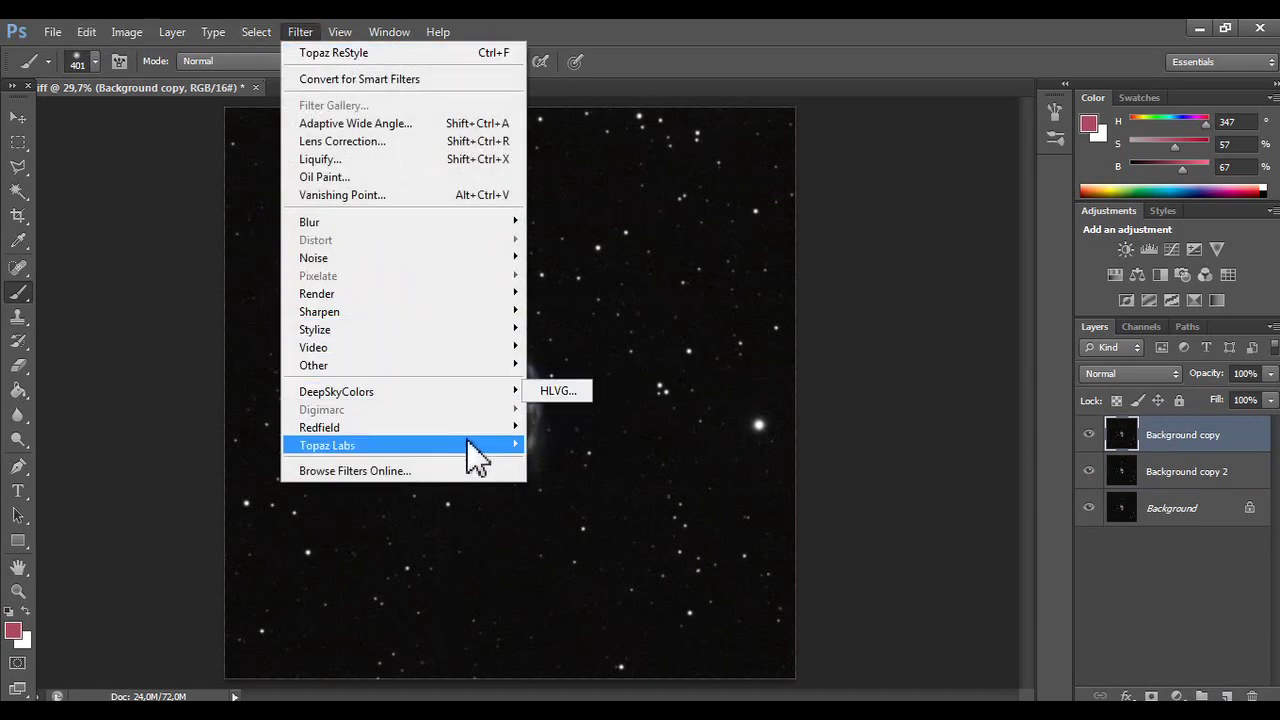
pyautogui.moveTo(472, 457)
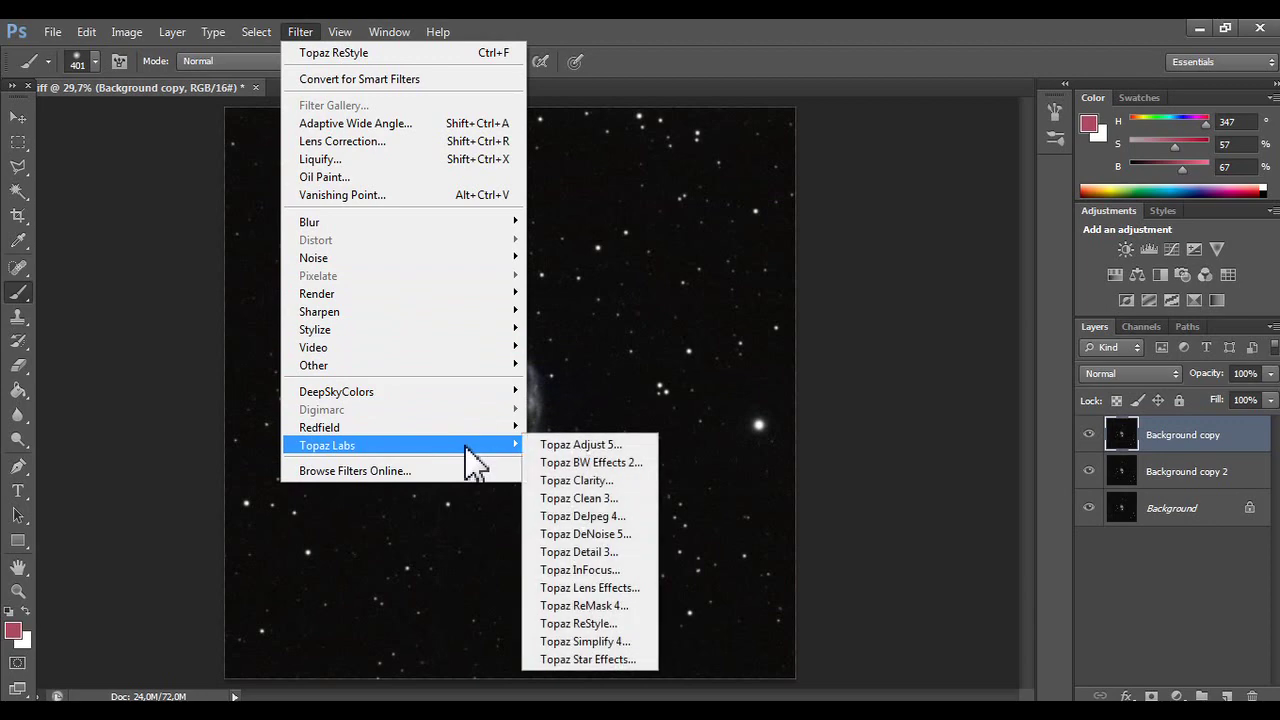
# - Run Topaz Clarity on Background copy with HSL Filter Blue saturation at -1.00, and apply it
pyautogui.click(642, 481)
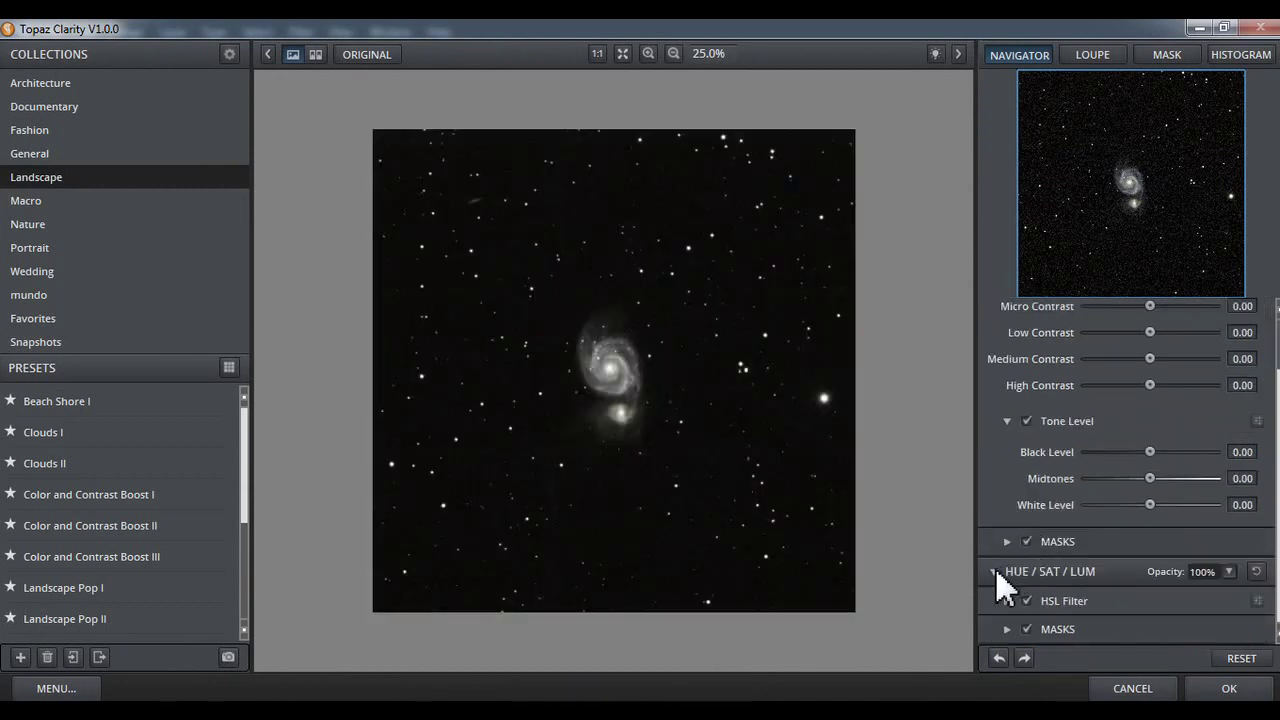
pyautogui.click(995, 570)
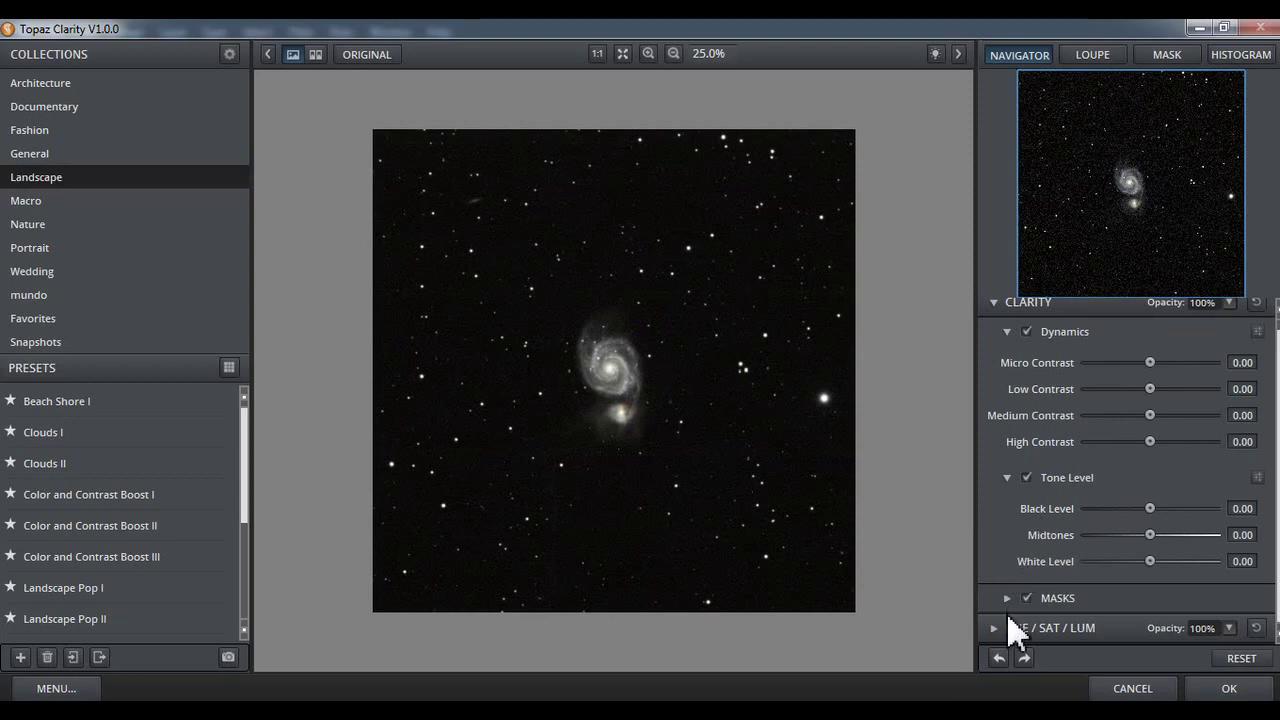
pyautogui.click(1001, 627)
pyautogui.click(1009, 602)
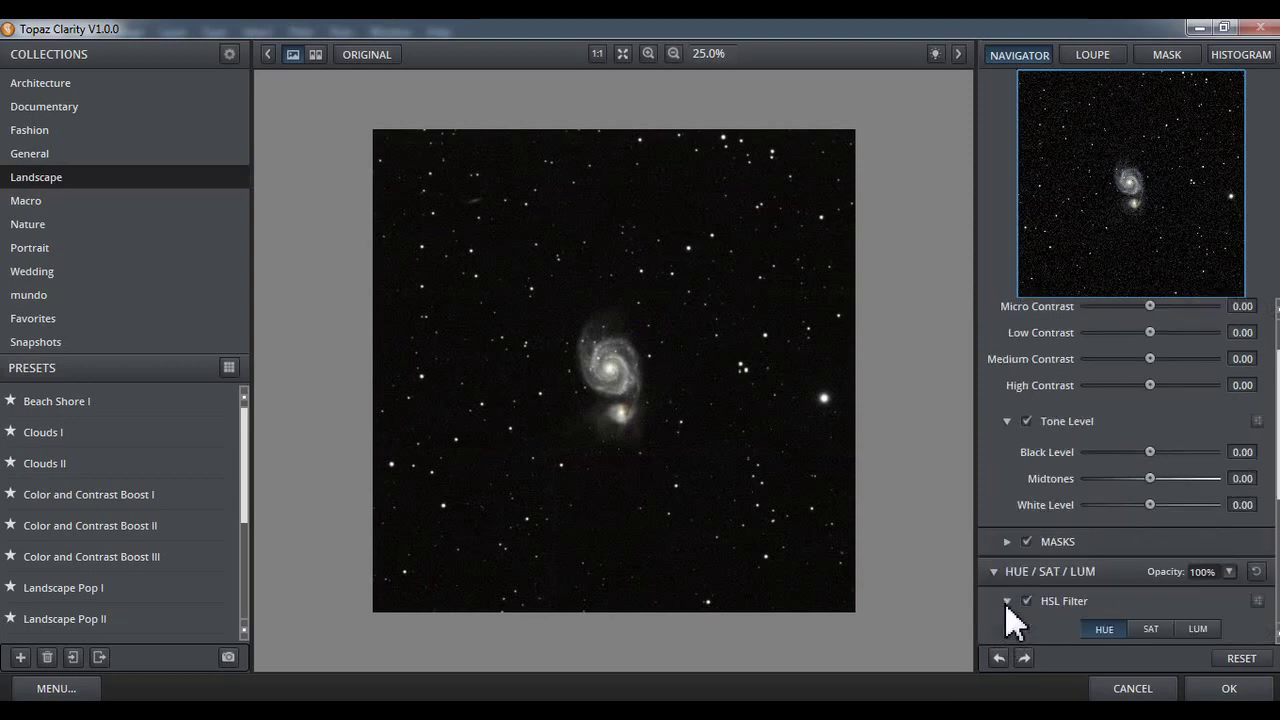
pyautogui.click(1150, 348)
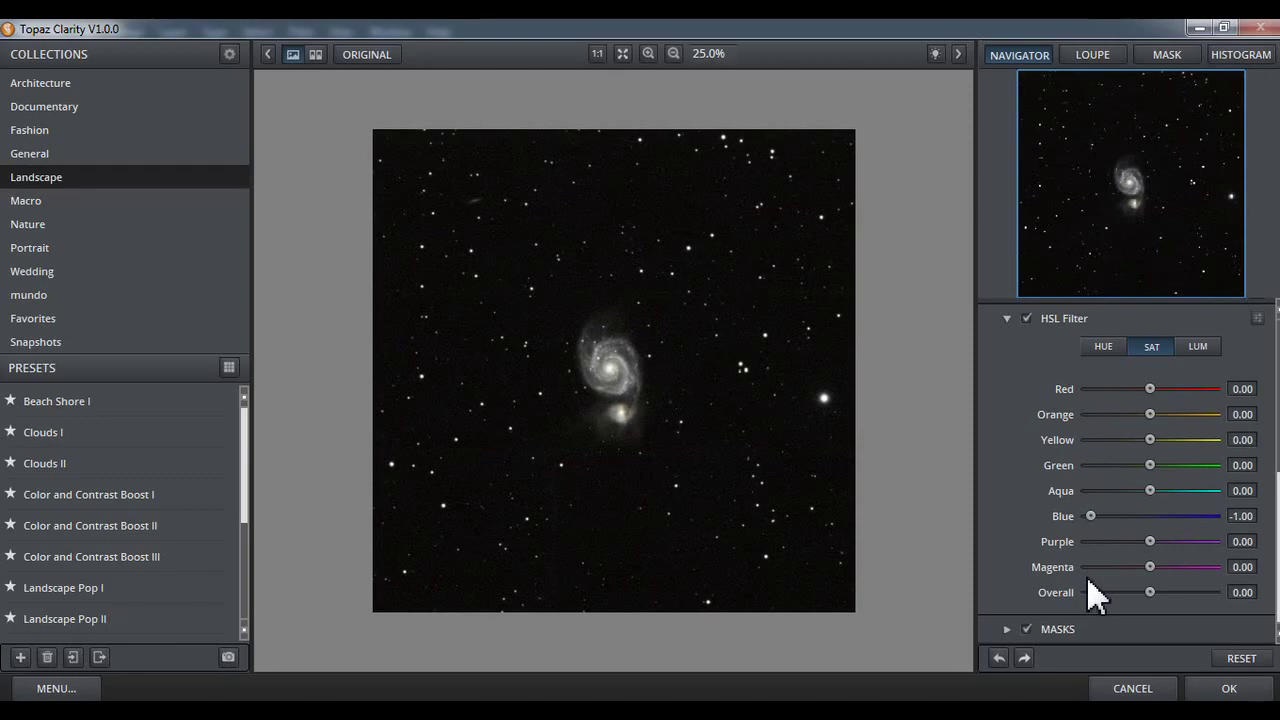
pyautogui.click(1226, 688)
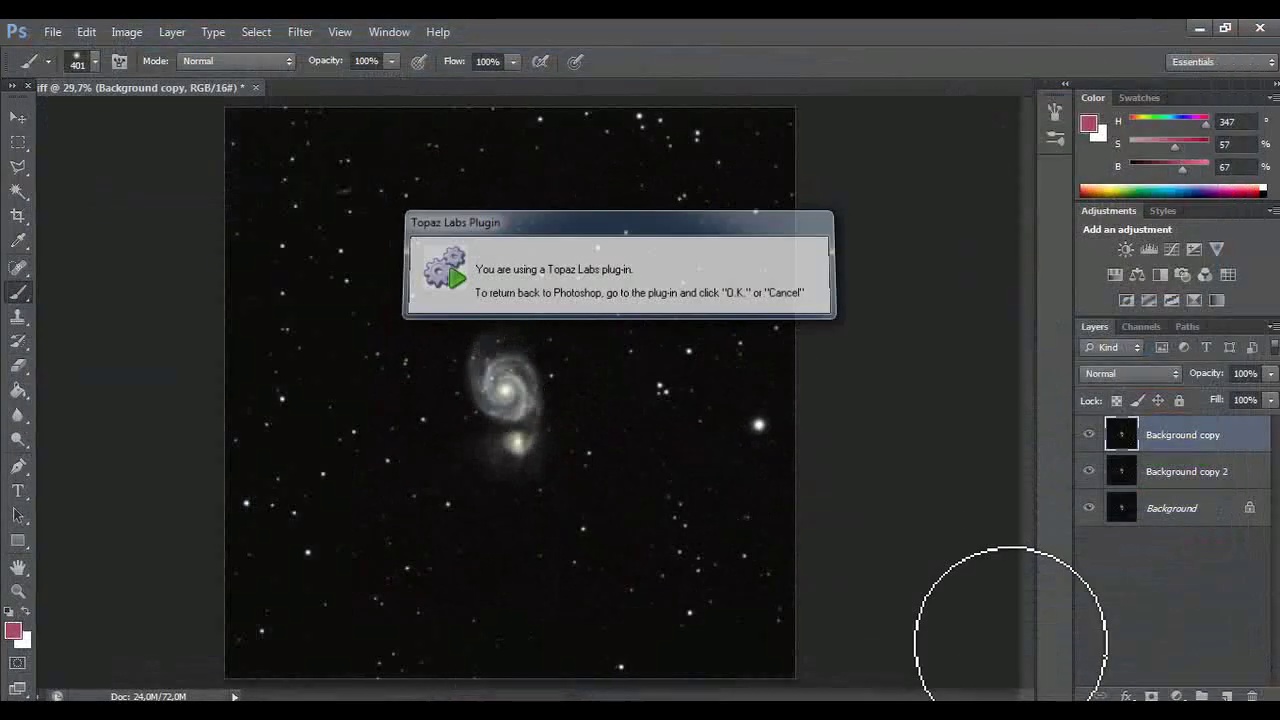
# - Compare the Background copy layer on and off, then close m51.tiff without saving
pyautogui.click(1090, 447)
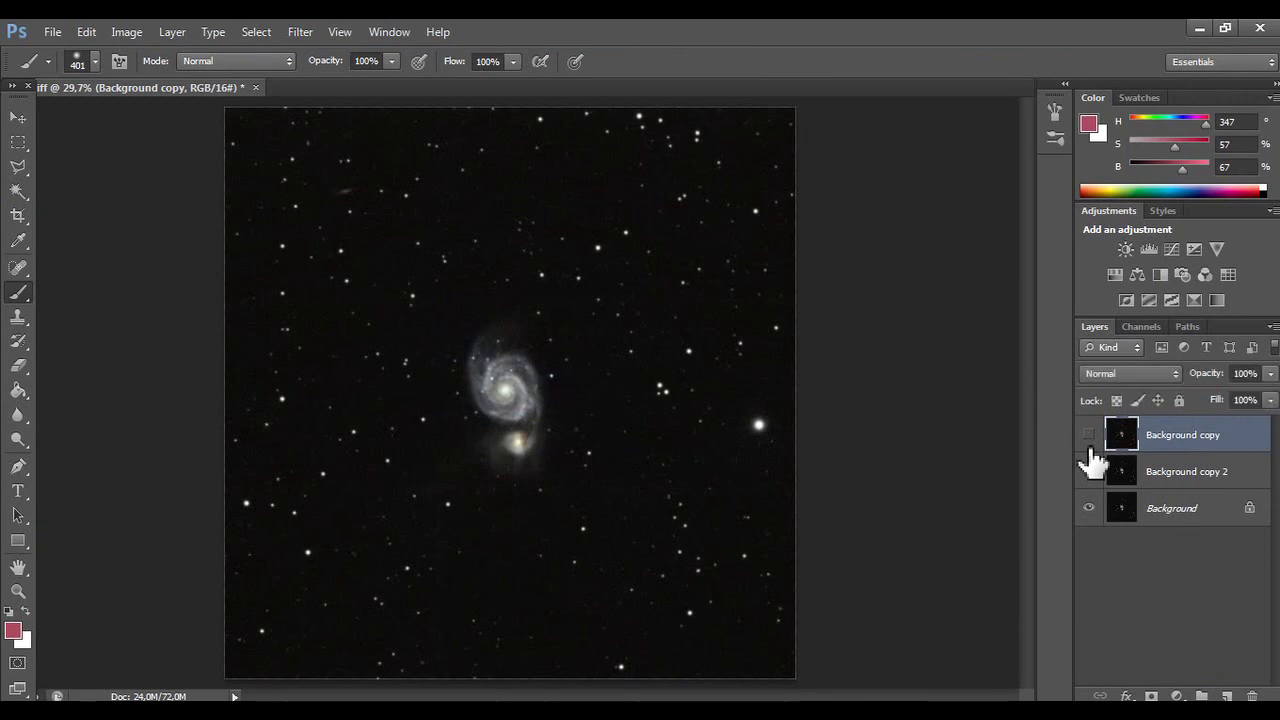
pyautogui.click(1090, 448)
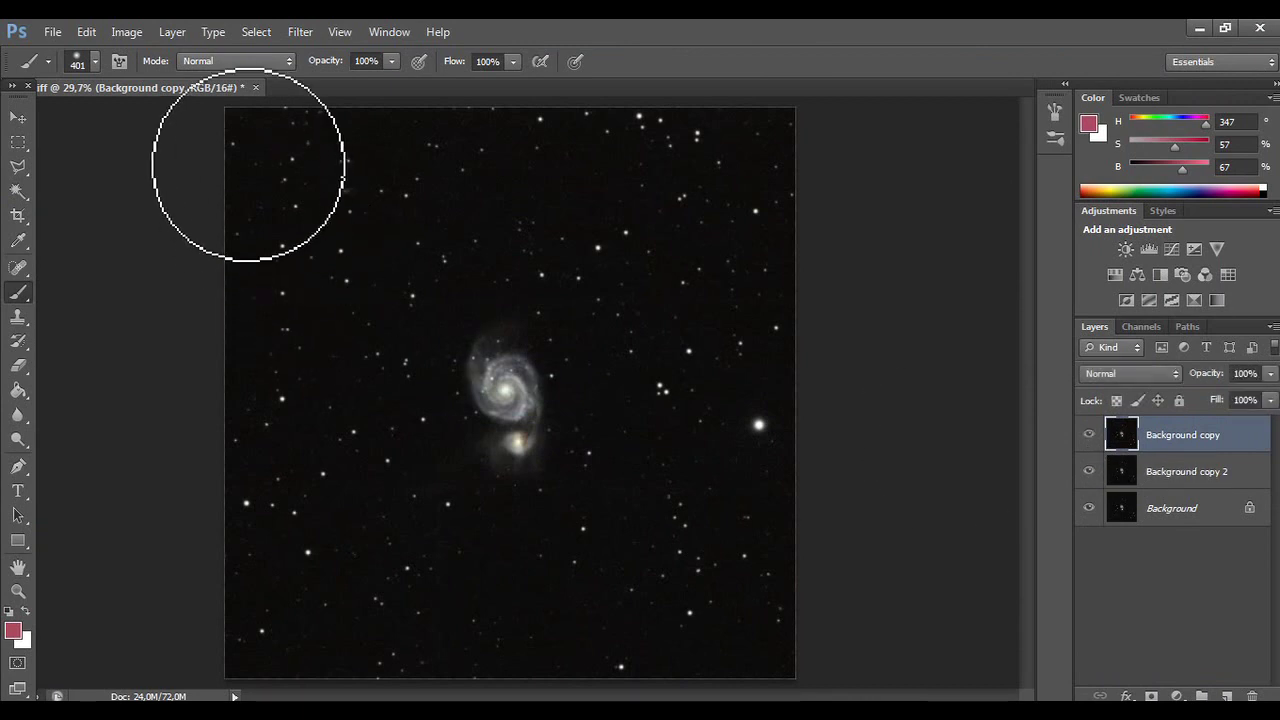
pyautogui.click(255, 88)
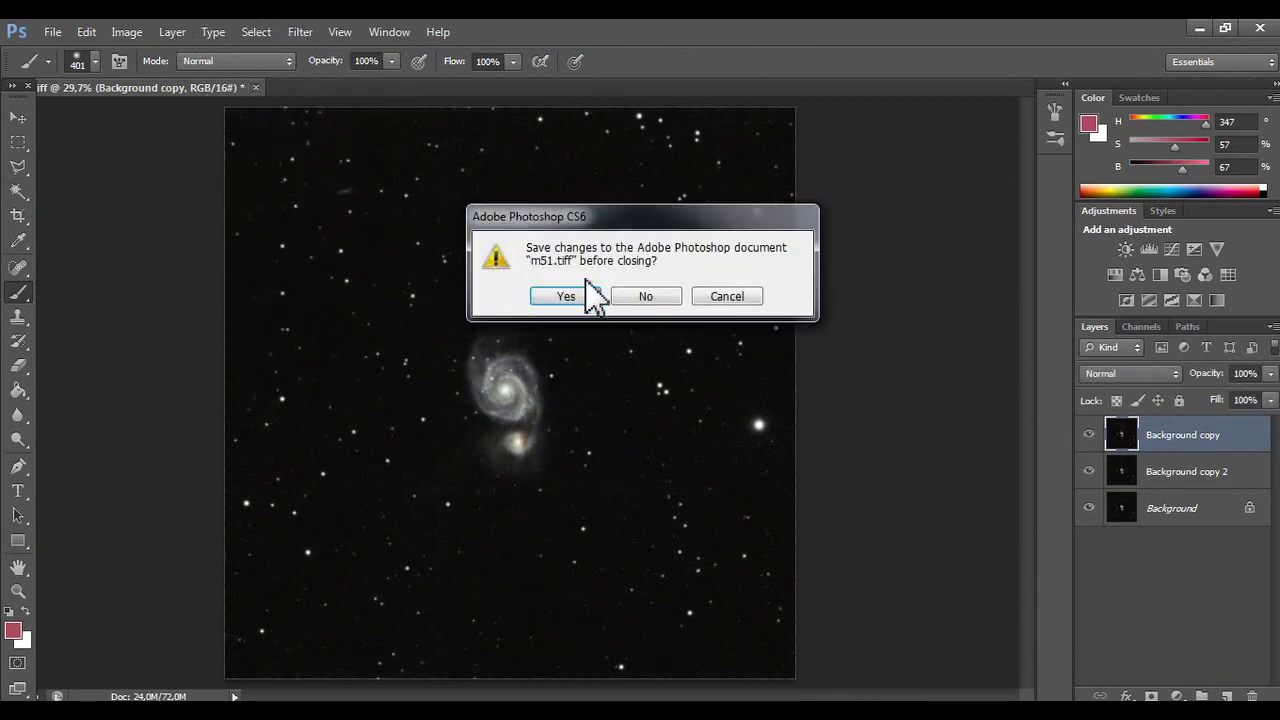
pyautogui.click(660, 297)
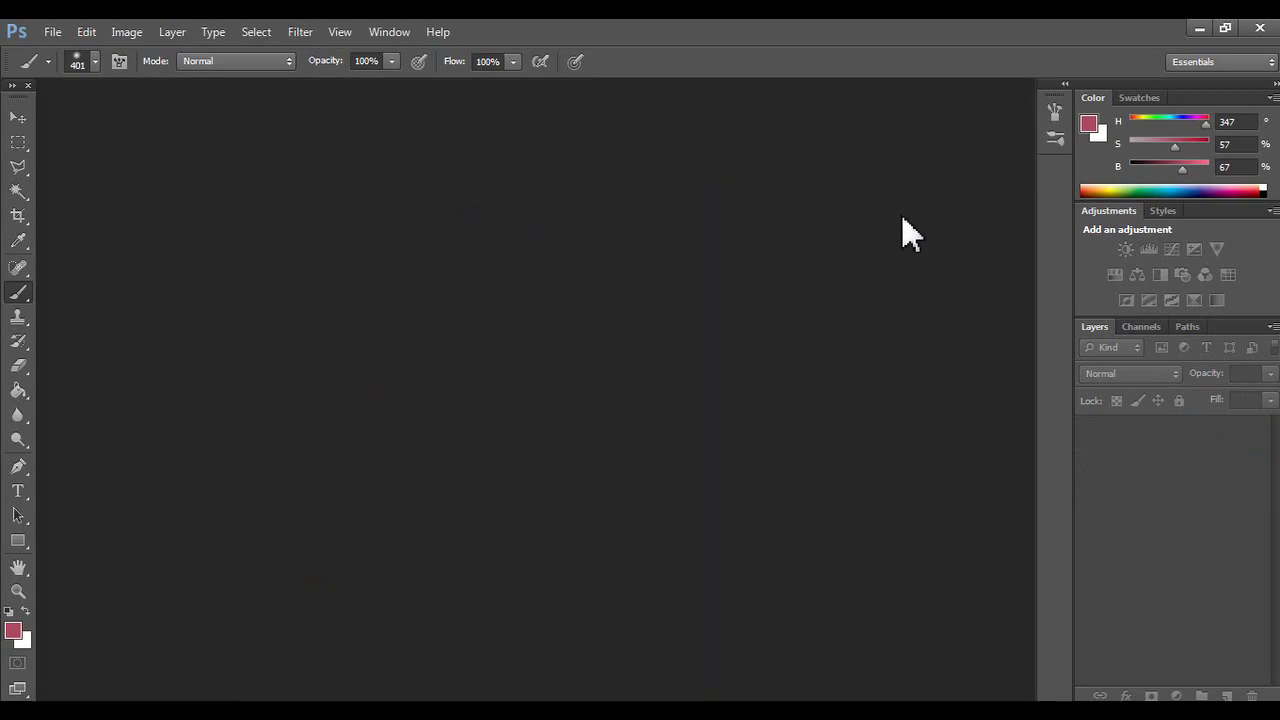
# - Reopen the m51 TIFF from its folder with Adobe Photoshop CS6 via Abrir com
pyautogui.click(1199, 29)
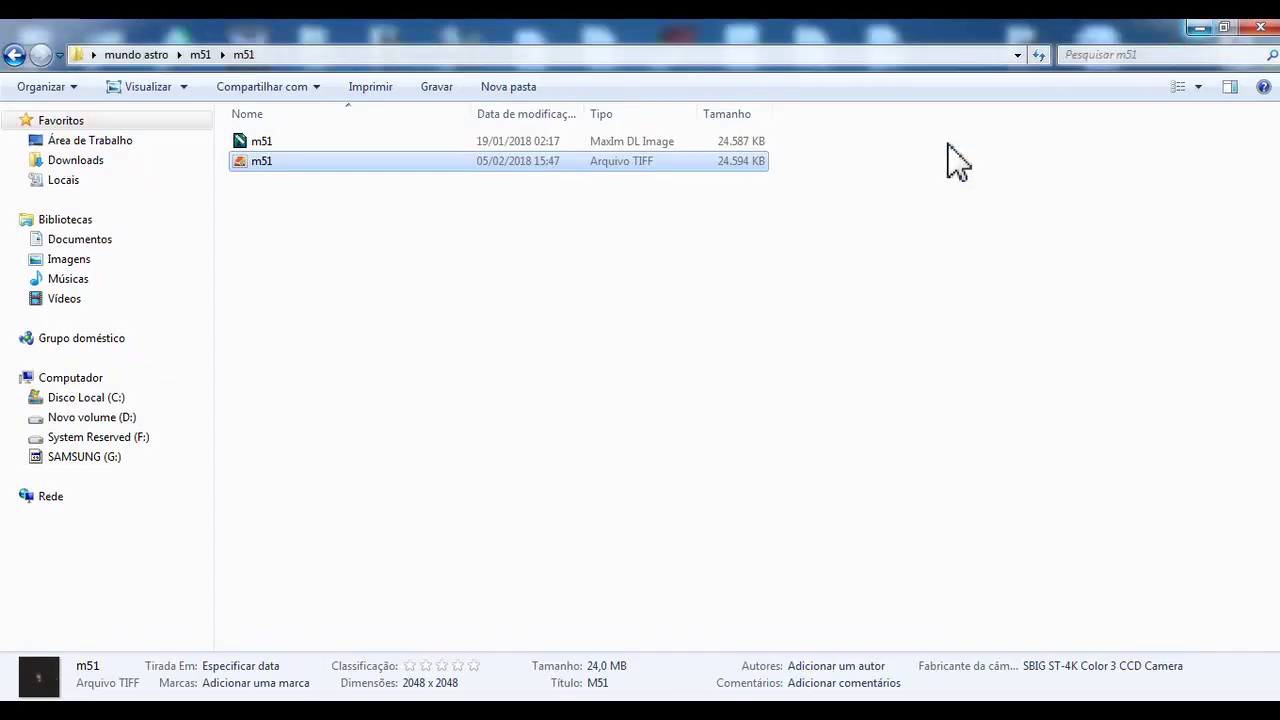
pyautogui.rightClick(474, 161)
pyautogui.moveTo(646, 337)
pyautogui.click(900, 334)
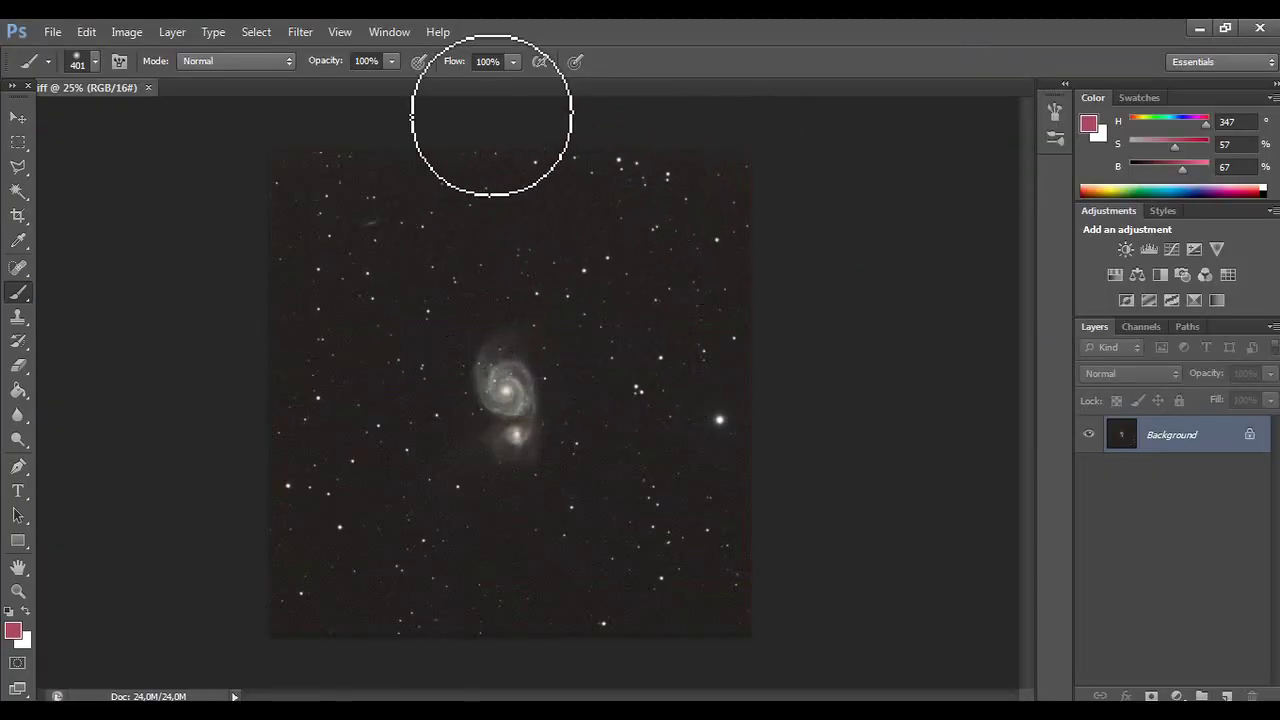
pyautogui.click(300, 31)
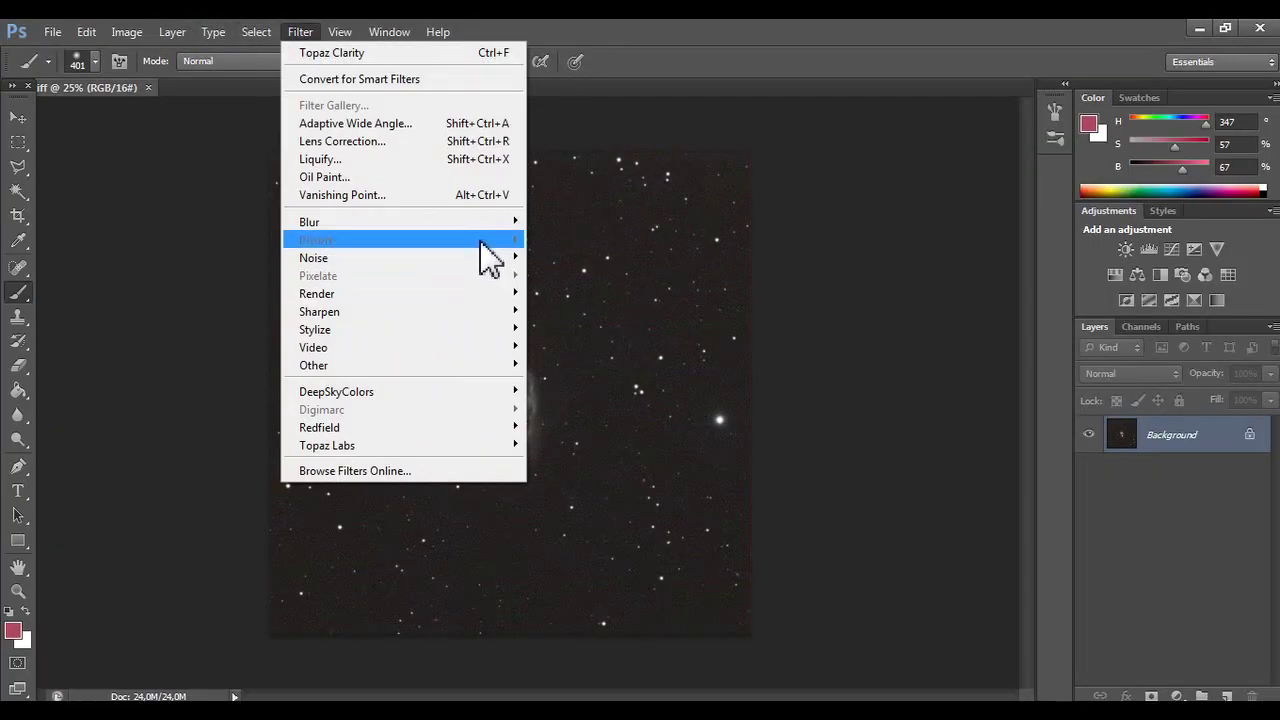
# - Apply Topaz ReStyle's current settings to the fresh m51 image, then duplicate the Background layer
pyautogui.moveTo(450, 448)
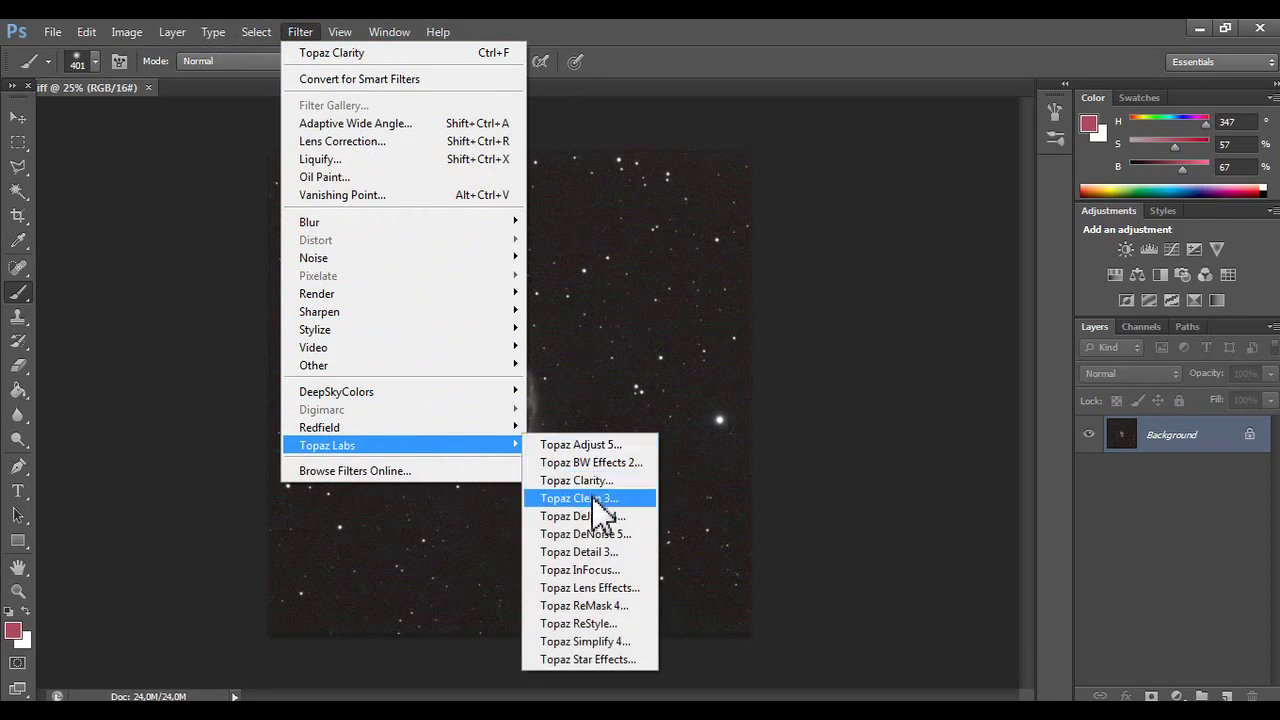
pyautogui.click(600, 623)
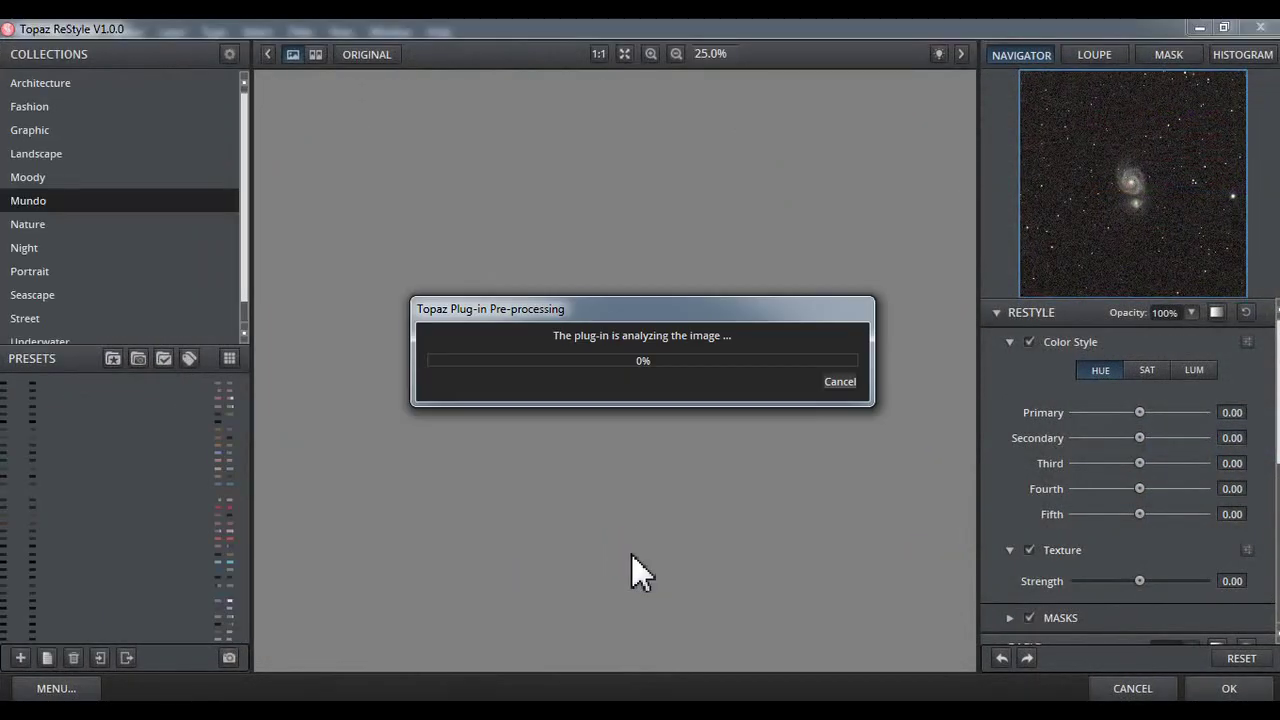
pyautogui.click(1205, 690)
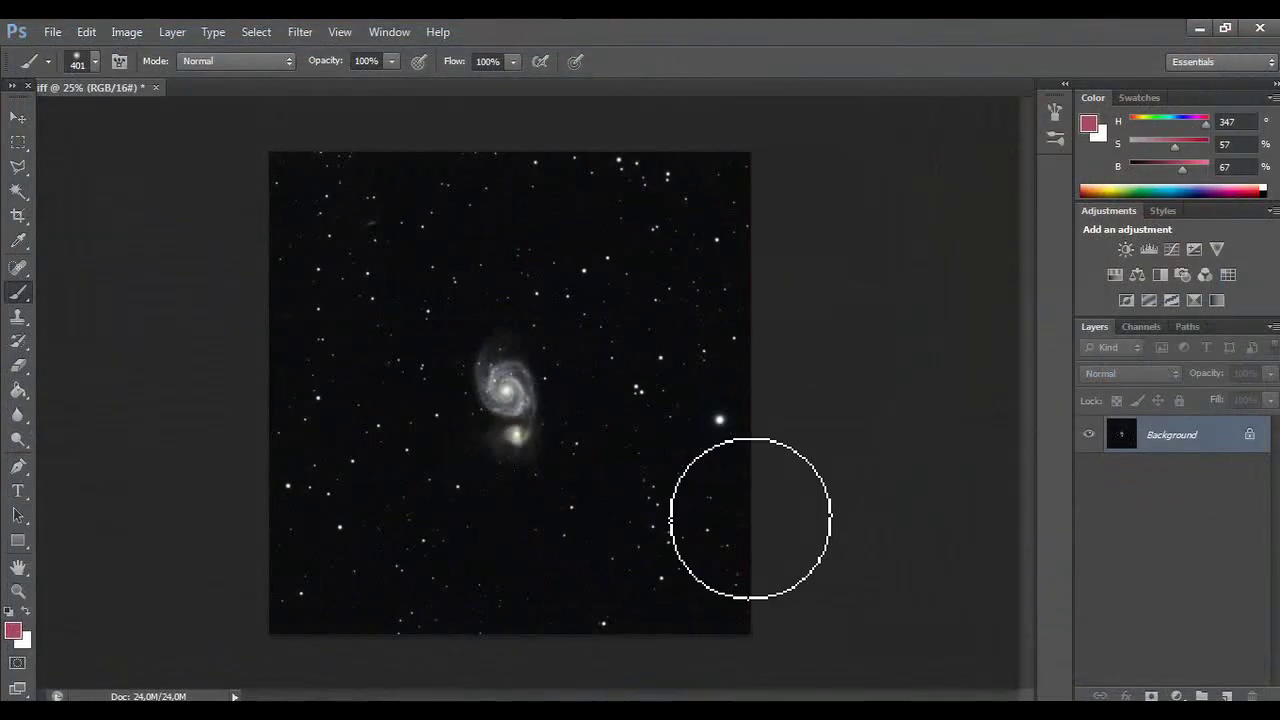
pyautogui.moveTo(751, 520); pyautogui.dragTo(580, 418)
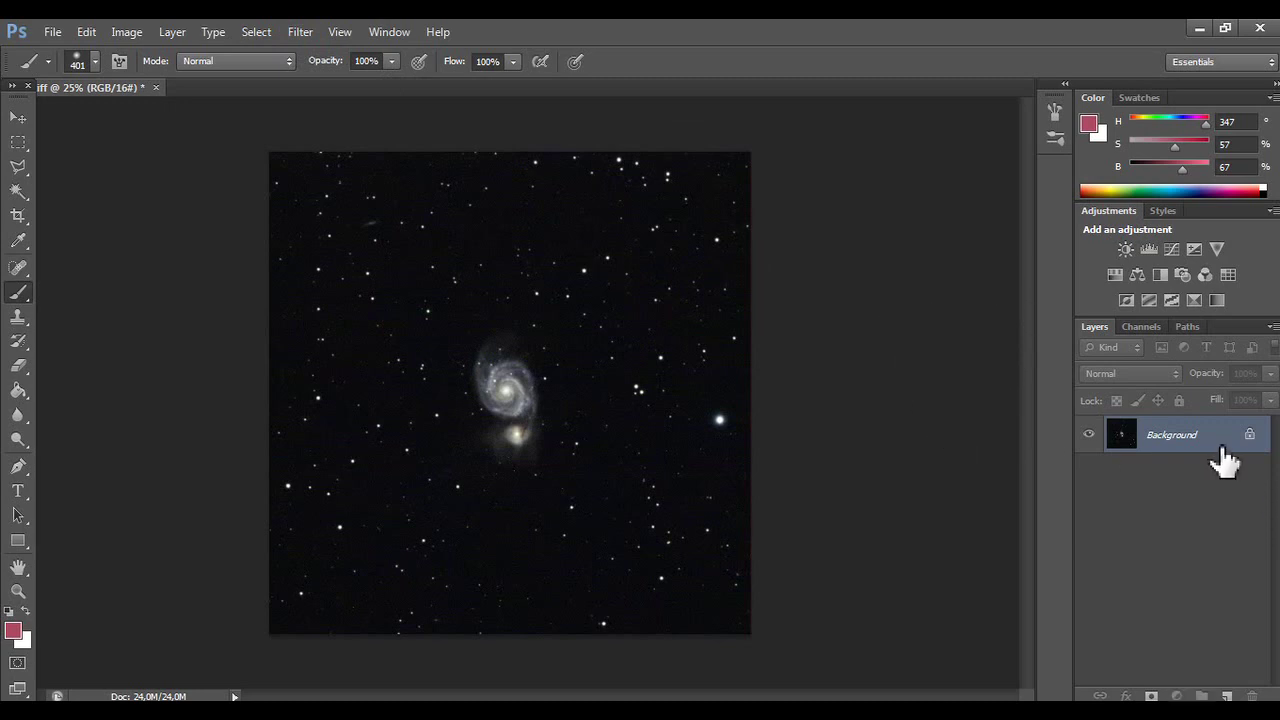
pyautogui.moveTo(1225, 462); pyautogui.dragTo(1224, 692)
# - Duplicate Background again to create Background copy 2 and start Topaz Clarity on it
pyautogui.moveTo(1203, 457); pyautogui.dragTo(1226, 696)
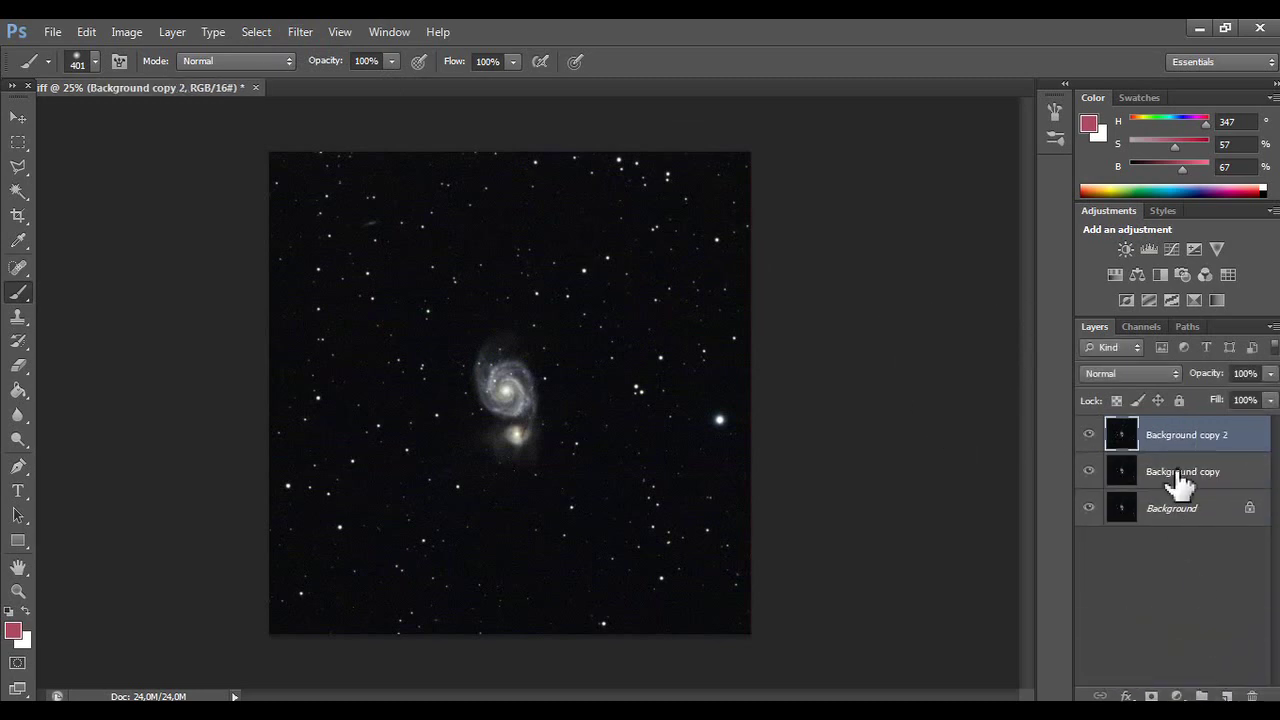
pyautogui.click(258, 34)
pyautogui.moveTo(298, 36)
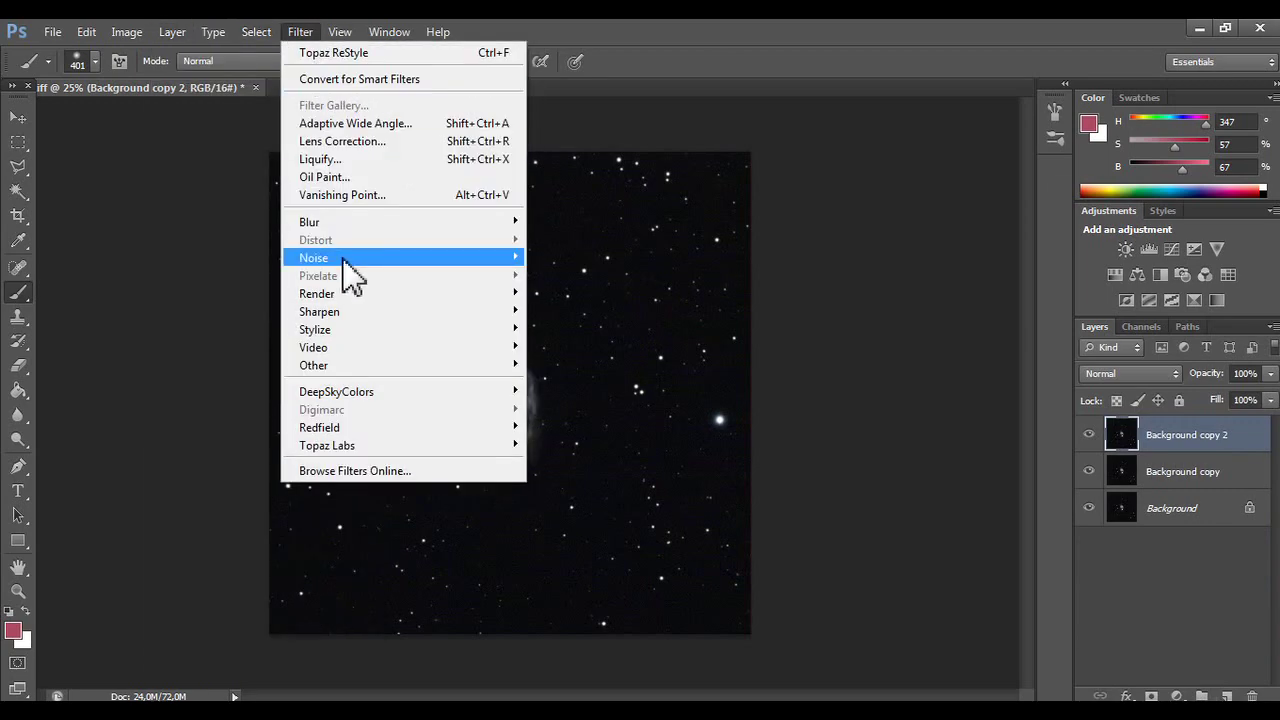
pyautogui.moveTo(405, 450)
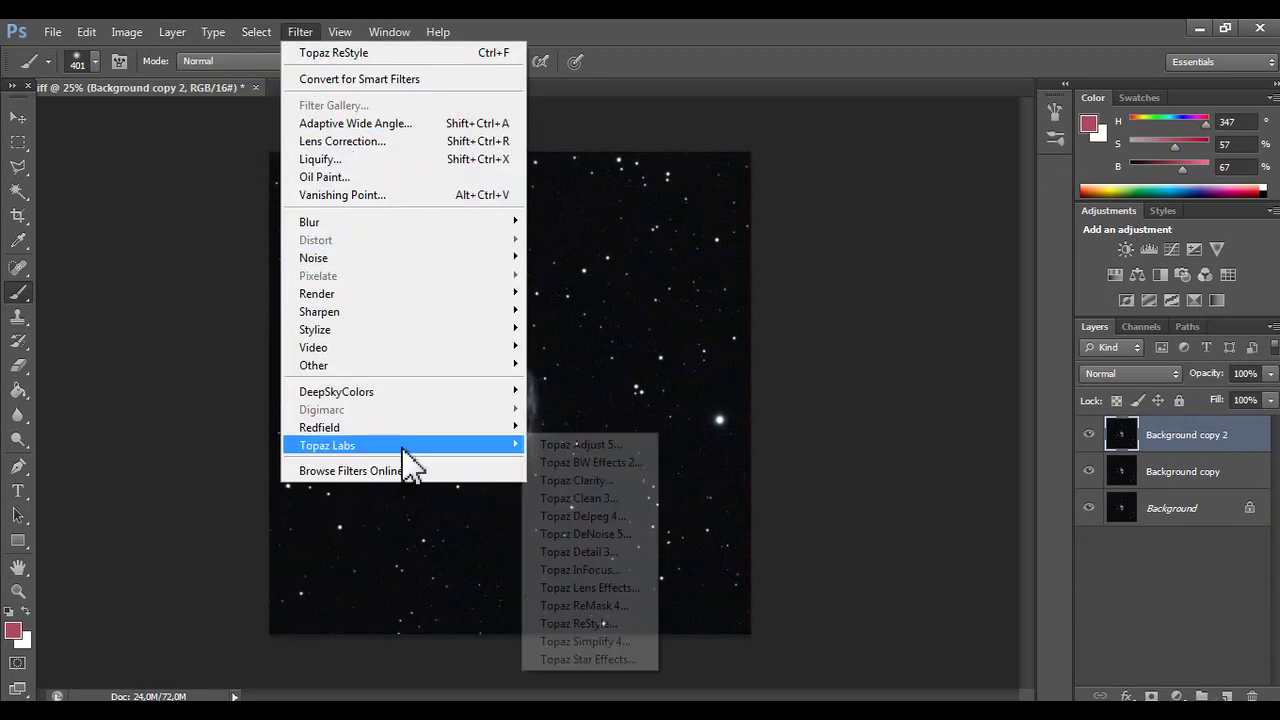
pyautogui.click(590, 484)
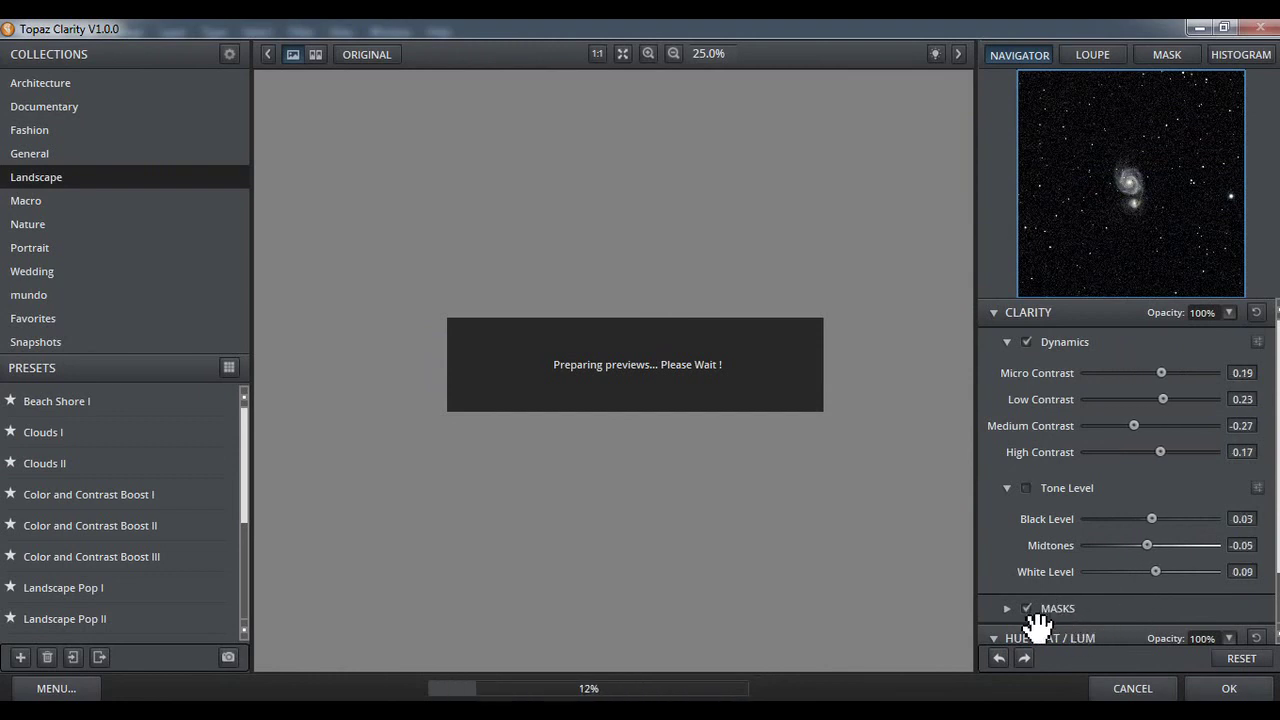
# - Drag the HSL Filter Aqua saturation down to -1.00 and apply the Clarity adjustment
pyautogui.click(1008, 605)
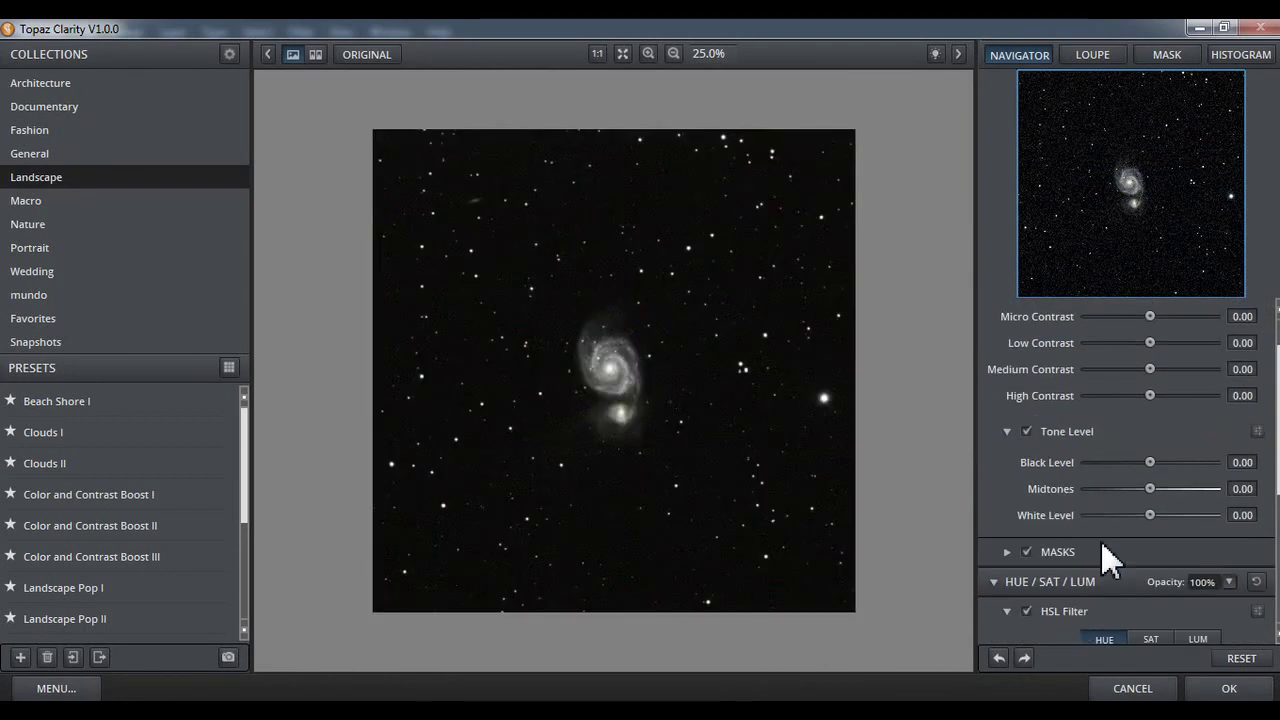
pyautogui.scroll(-2, 1150, 550)
pyautogui.click(1160, 472)
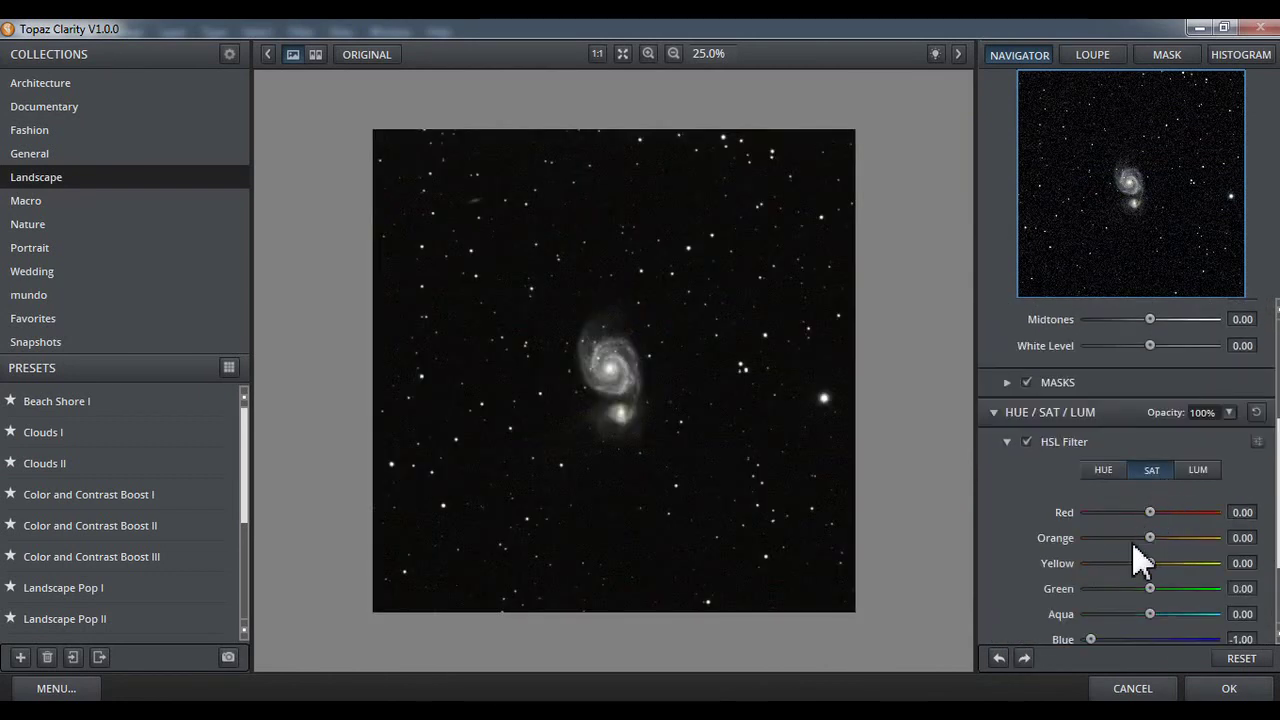
pyautogui.scroll(-2, 1020, 586)
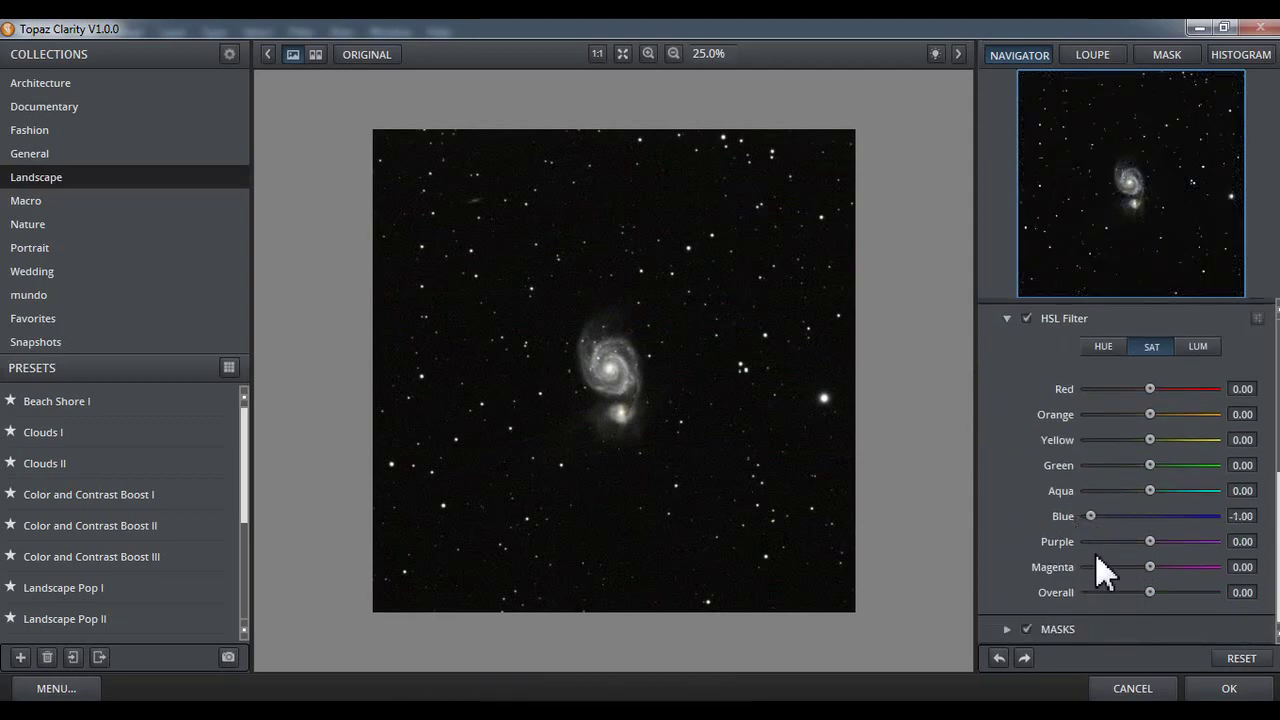
pyautogui.moveTo(1150, 491); pyautogui.dragTo(1047, 501)
pyautogui.click(1224, 686)
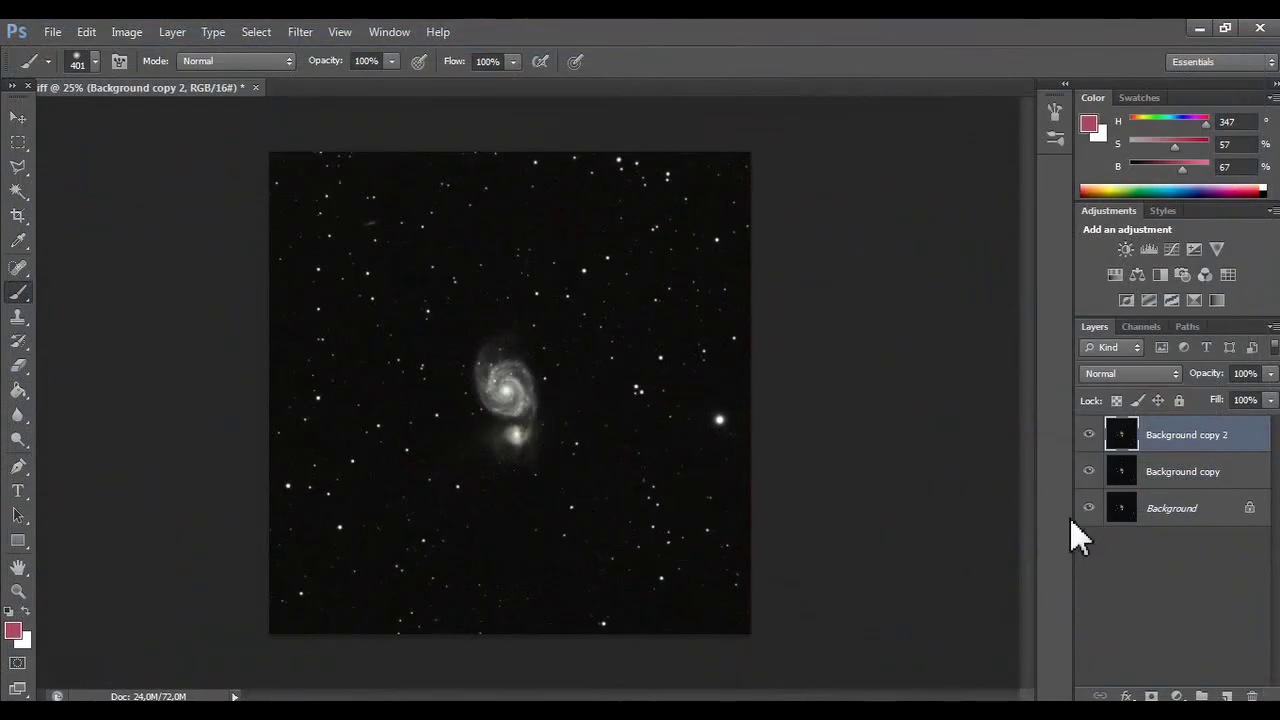
# - Compare the Clarity result by toggling Background copy 2's visibility off and on
pyautogui.click(1088, 438)
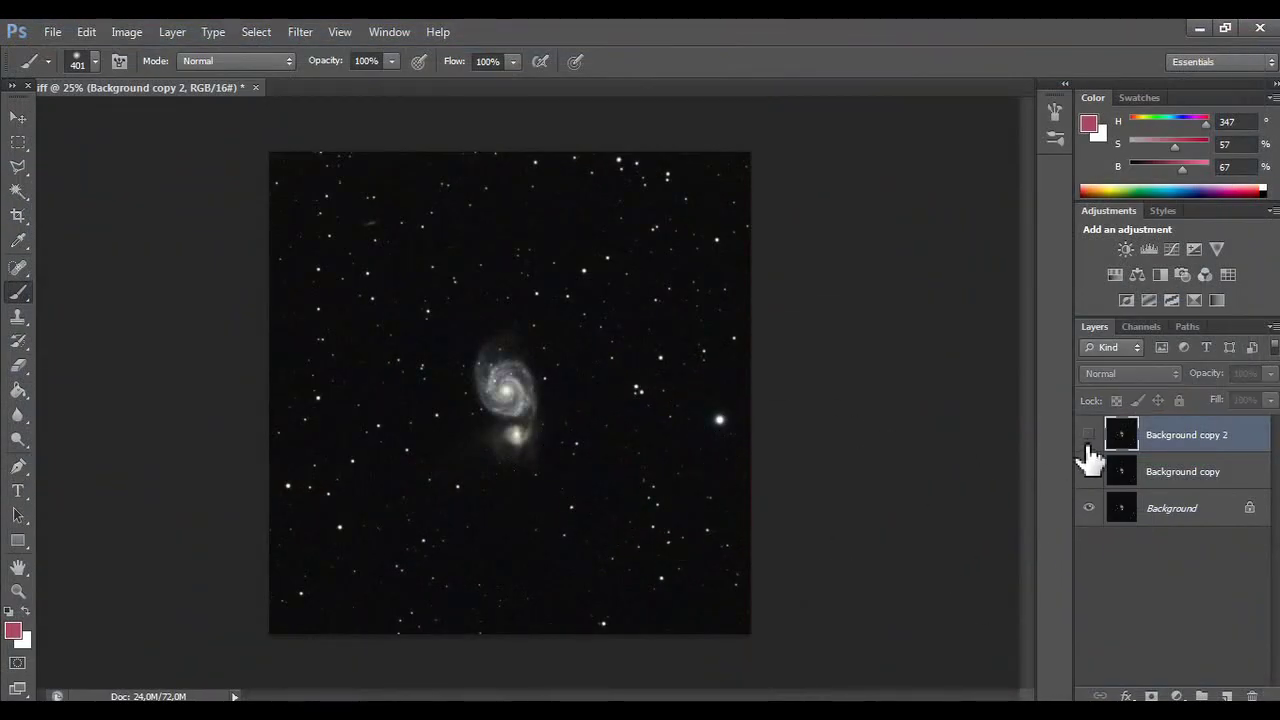
pyautogui.click(1088, 445)
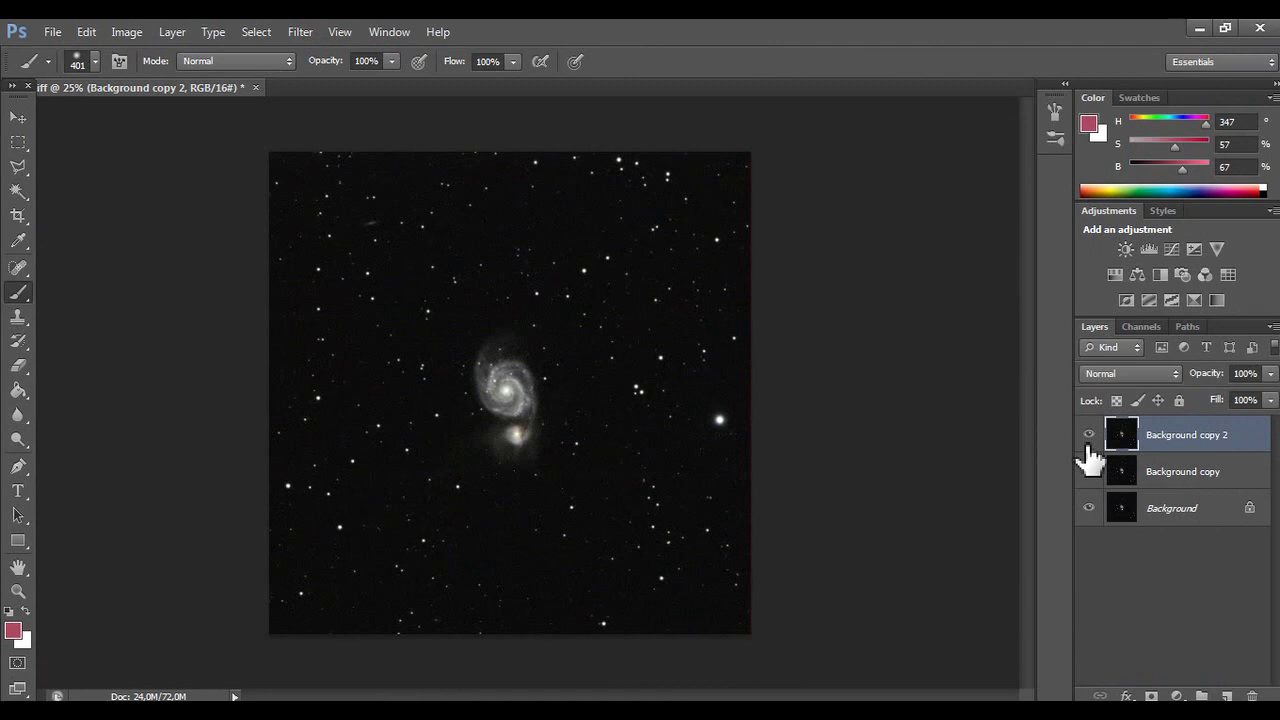
pyautogui.click(1088, 443)
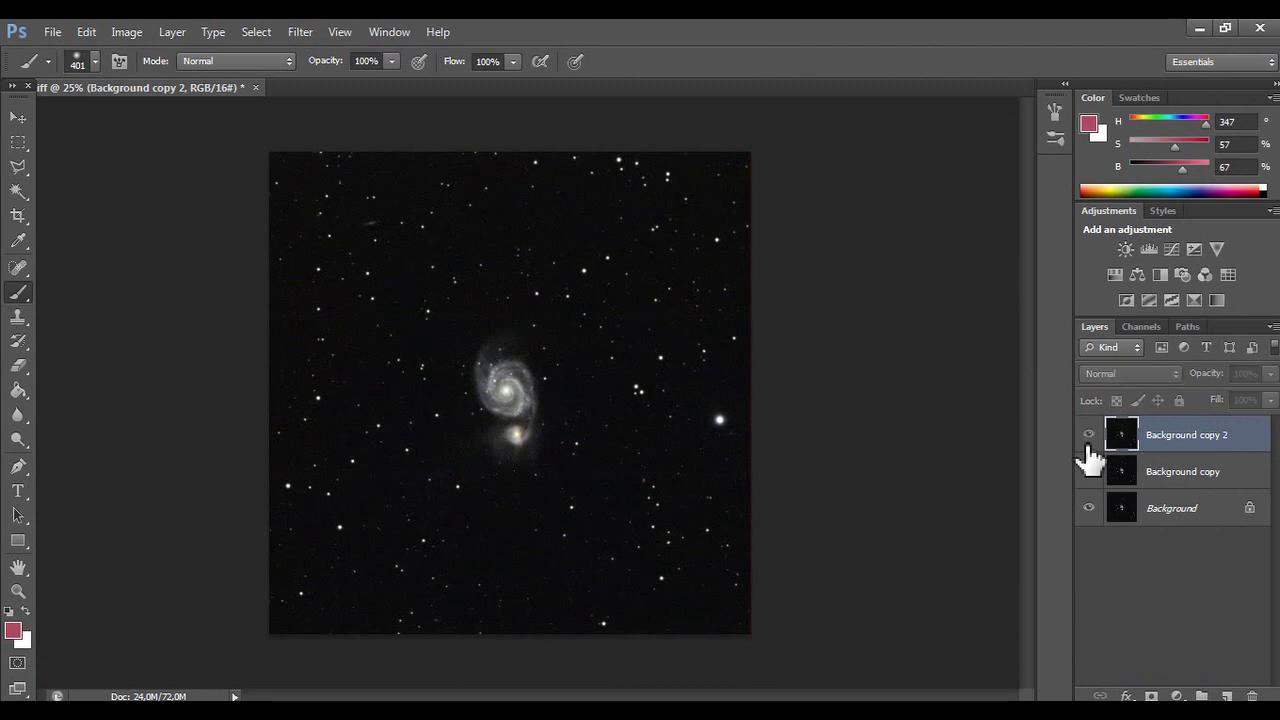
pyautogui.click(1088, 444)
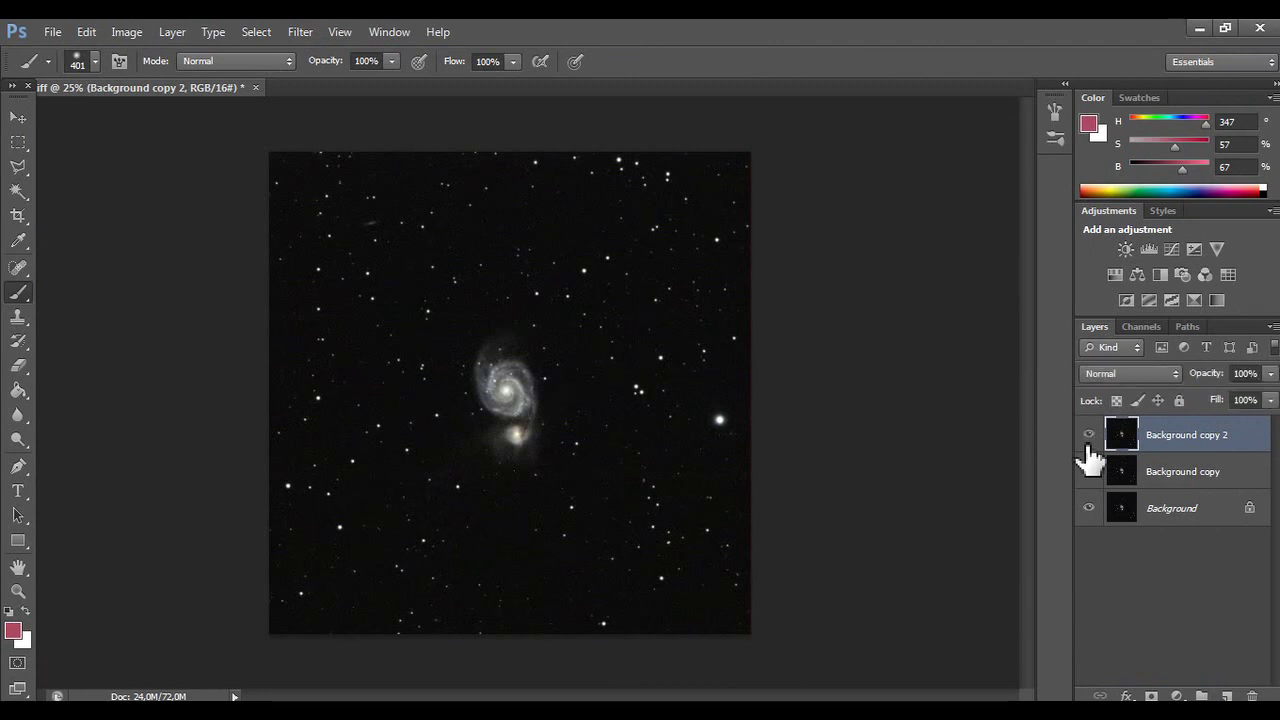
pyautogui.click(1088, 445)
# - Run DeepSkyColors HLVG green noise removal at Medium strength on Background copy 2
pyautogui.click(338, 40)
pyautogui.moveTo(297, 34)
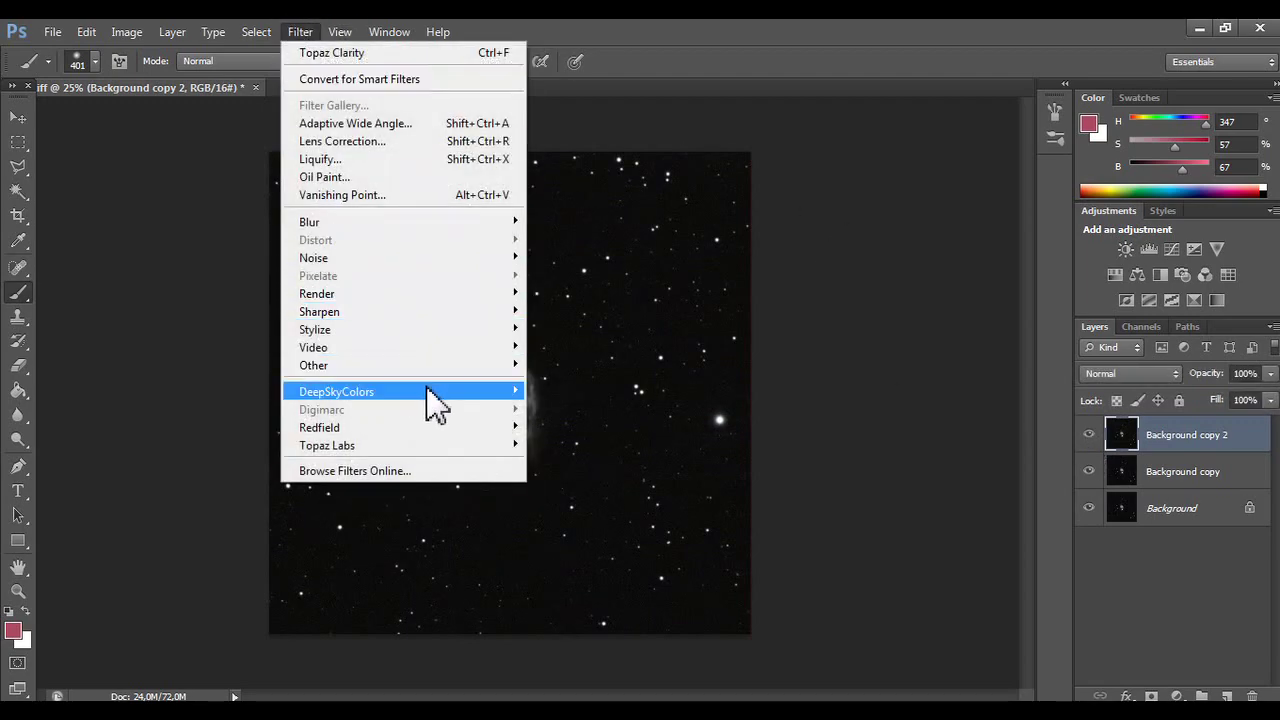
pyautogui.moveTo(432, 396)
pyautogui.click(545, 392)
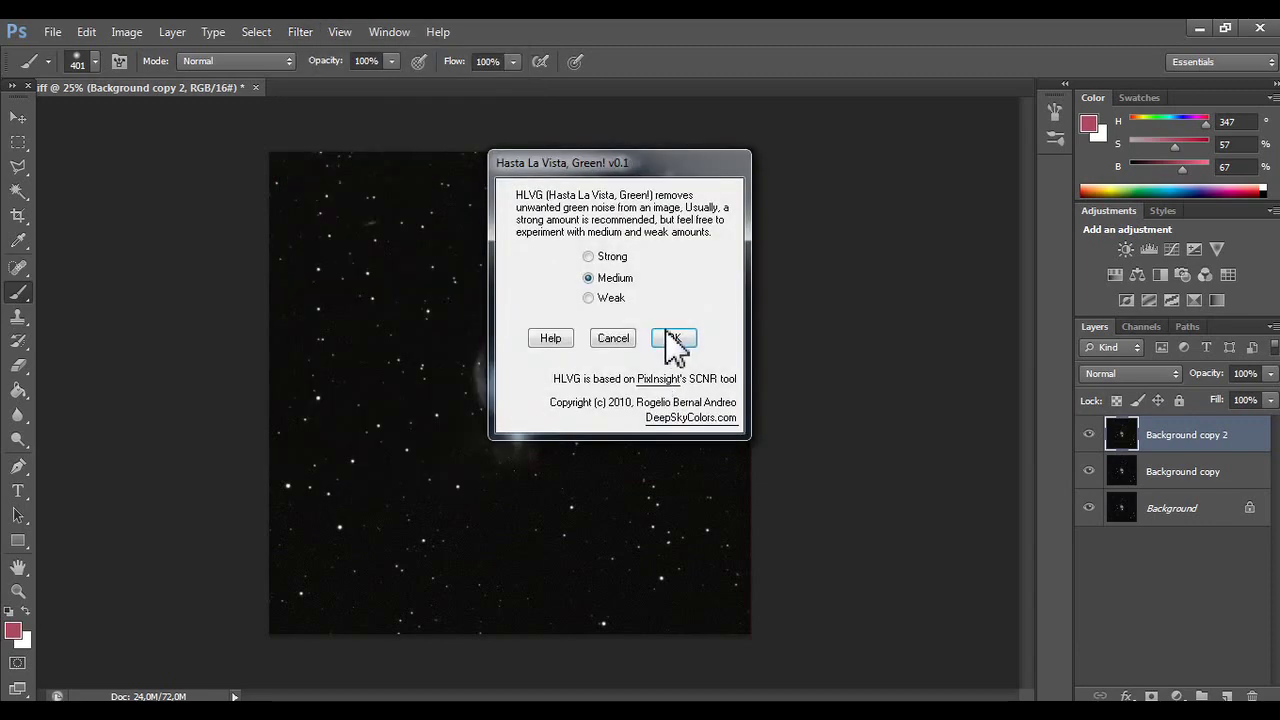
pyautogui.click(673, 337)
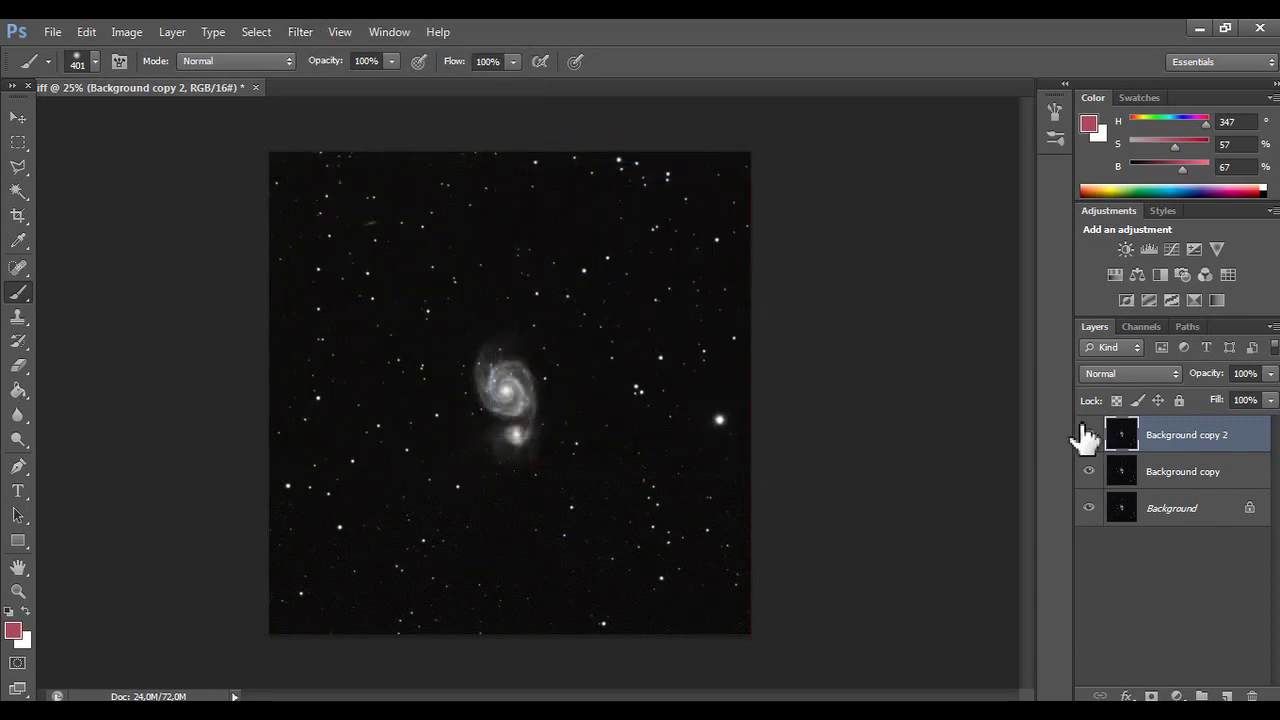
# - Compare Background copy 2 against the layer below by toggling its visibility
pyautogui.click(1087, 434)
pyautogui.click(1087, 434)
pyautogui.click(1087, 434)
pyautogui.click(1087, 434)
pyautogui.click(1084, 434)
pyautogui.click(1084, 436)
# - Add a Reveal All layer mask to Background copy 2
pyautogui.click(256, 32)
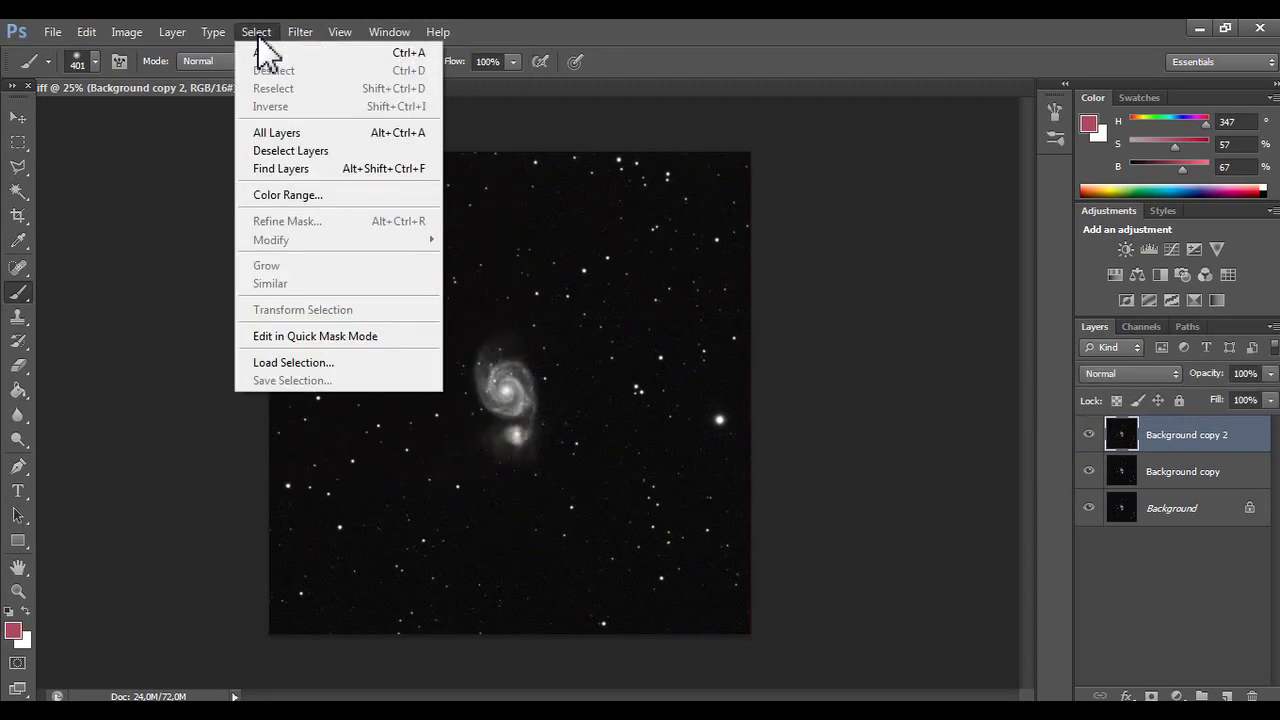
pyautogui.moveTo(172, 32)
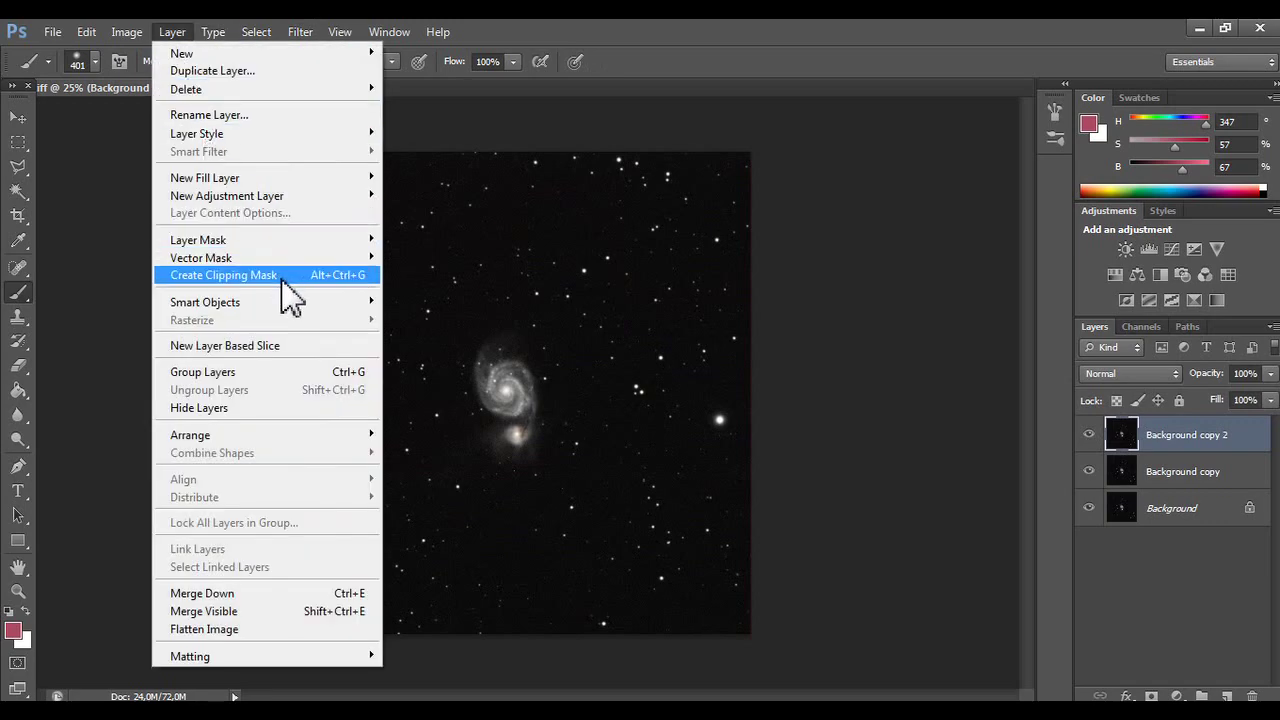
pyautogui.moveTo(300, 240)
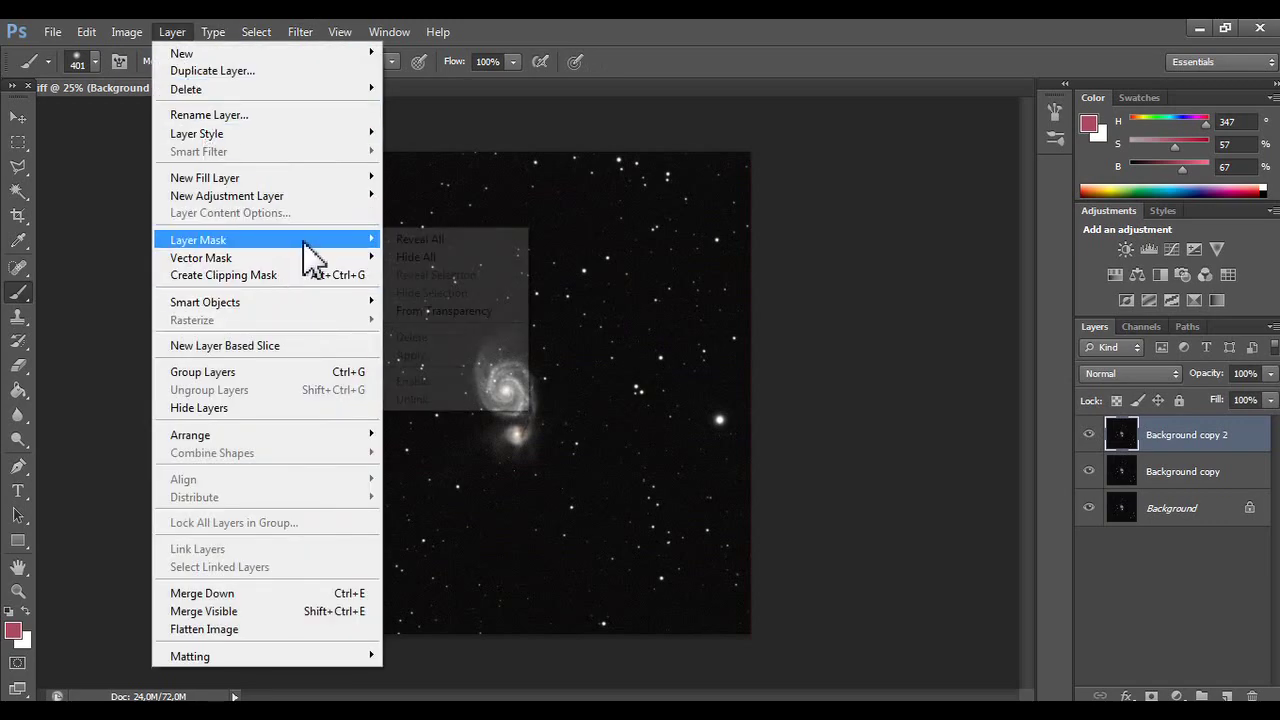
pyautogui.click(411, 242)
# - Paint black on the mask over M51 and its companion galaxy, then check the result
pyautogui.click(514, 423)
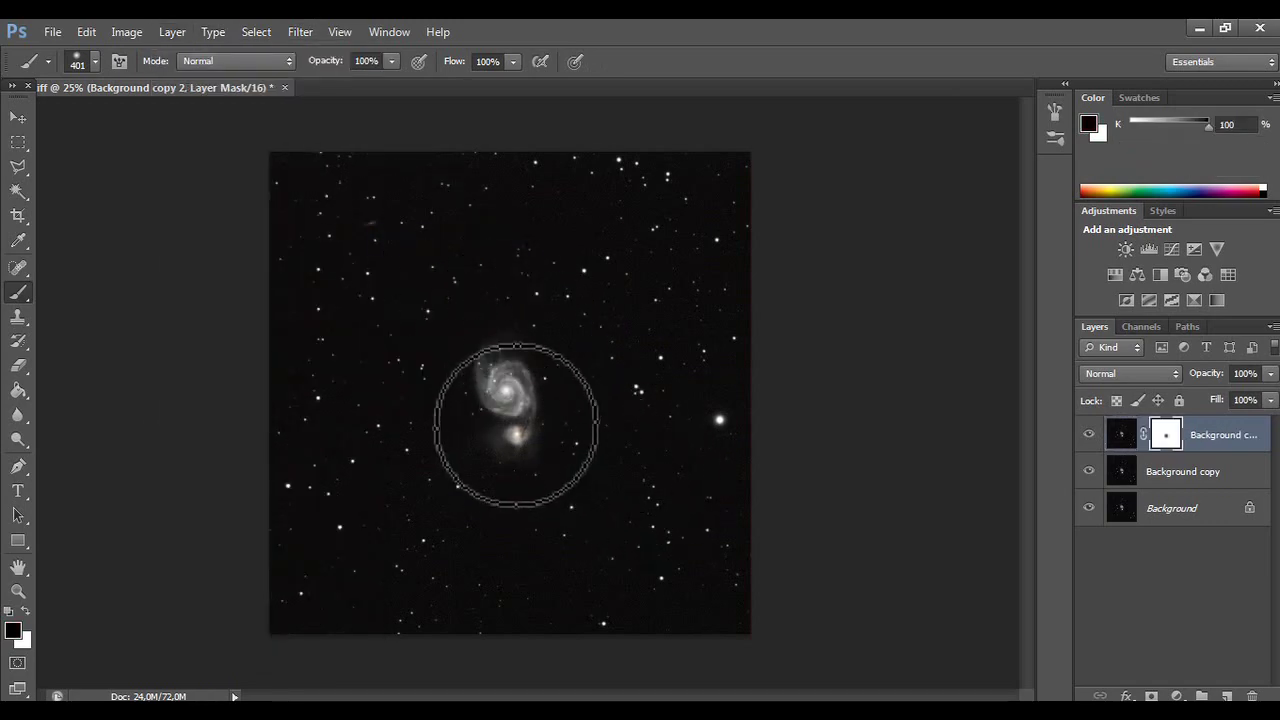
pyautogui.moveTo(508, 398); pyautogui.dragTo(505, 392)
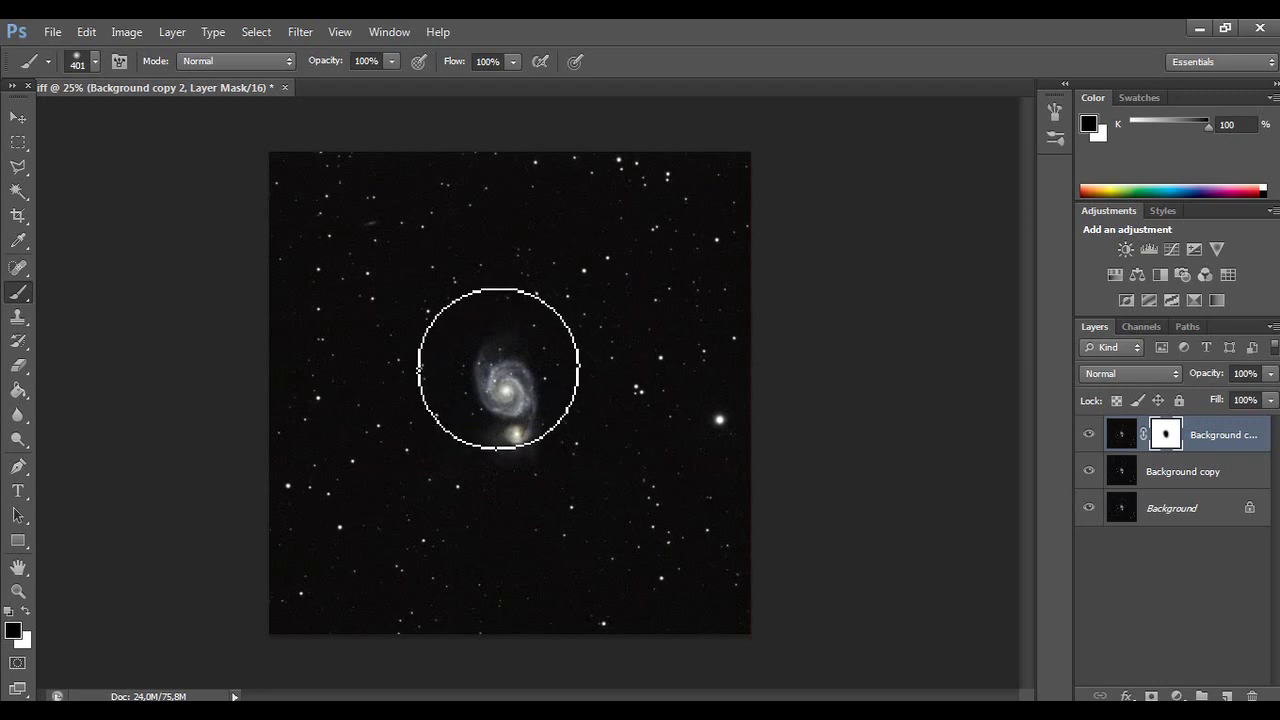
pyautogui.moveTo(517, 406); pyautogui.dragTo(547, 459)
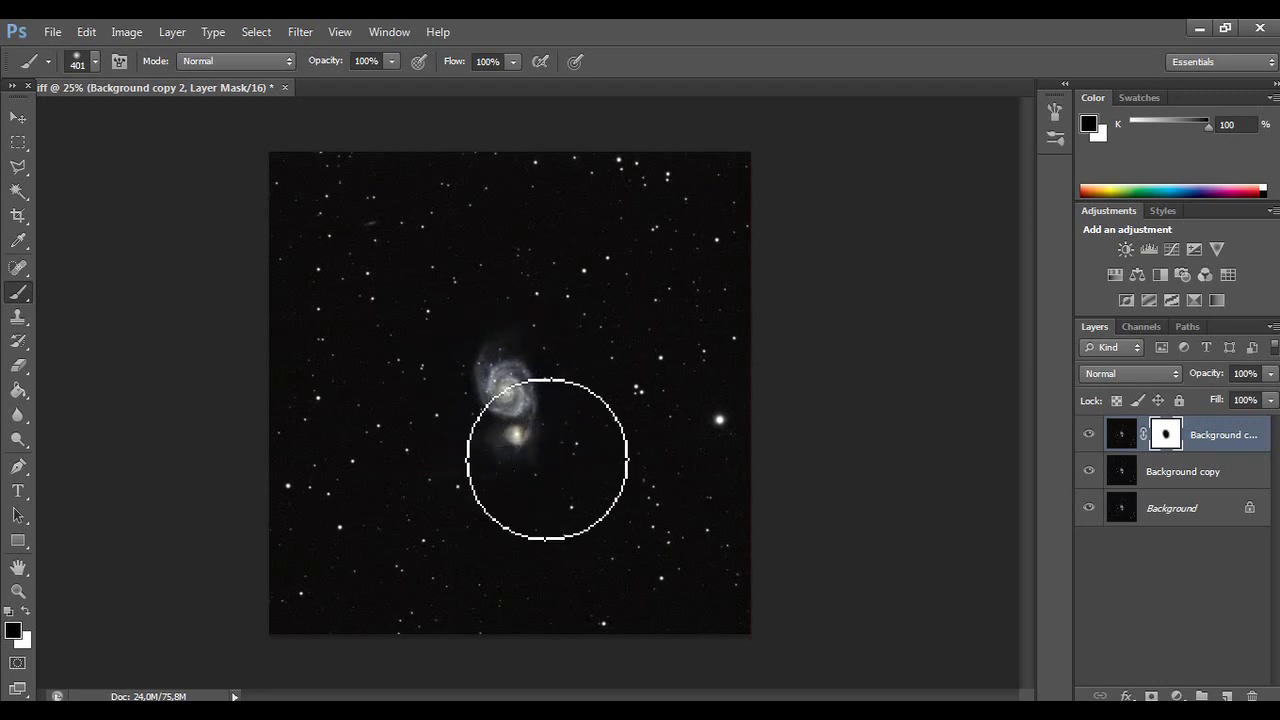
pyautogui.click(1089, 434)
pyautogui.click(1089, 434)
pyautogui.click(341, 33)
# - Feather the galaxy mask with a Gaussian Blur of about 80,6 pixels radius
pyautogui.moveTo(305, 45)
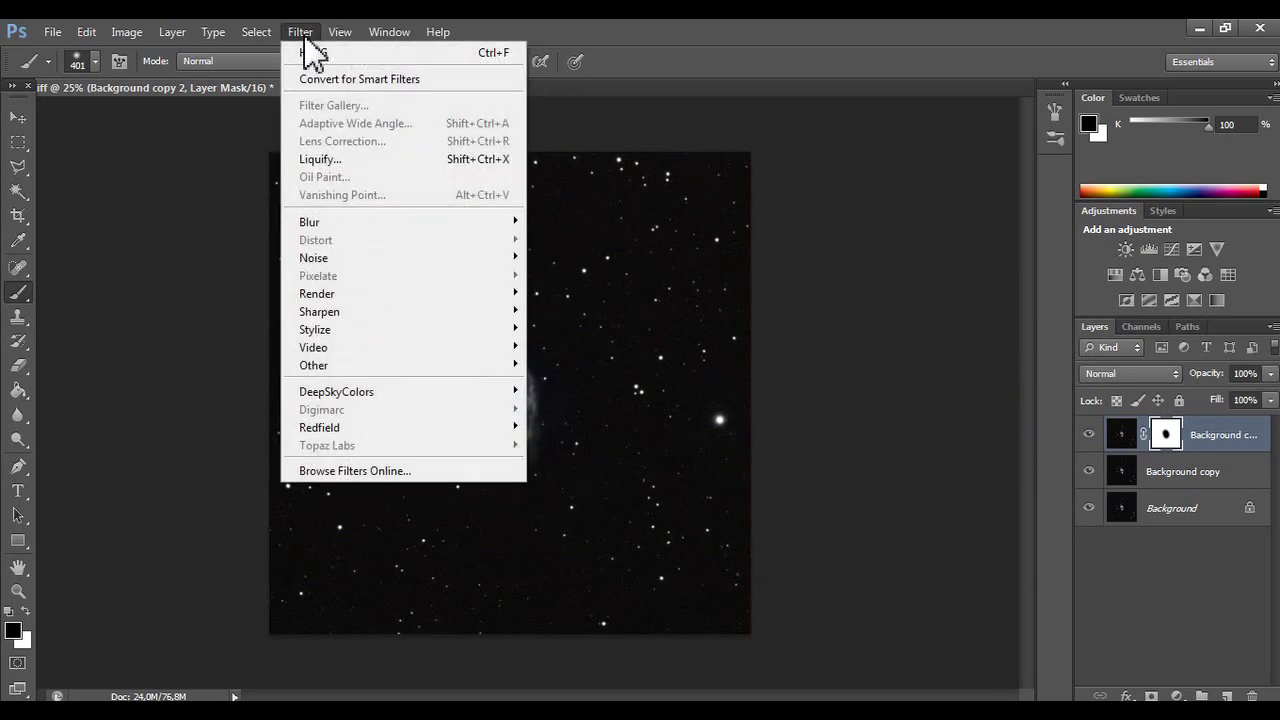
pyautogui.moveTo(360, 226)
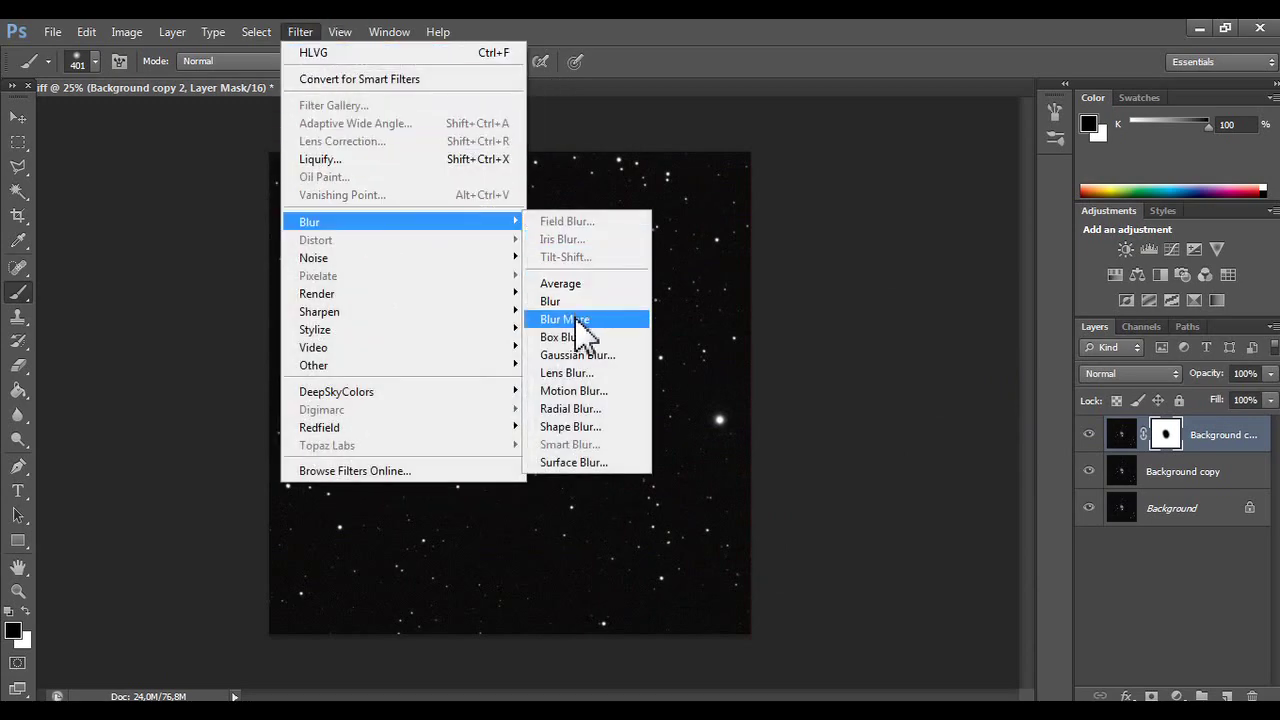
pyautogui.click(588, 356)
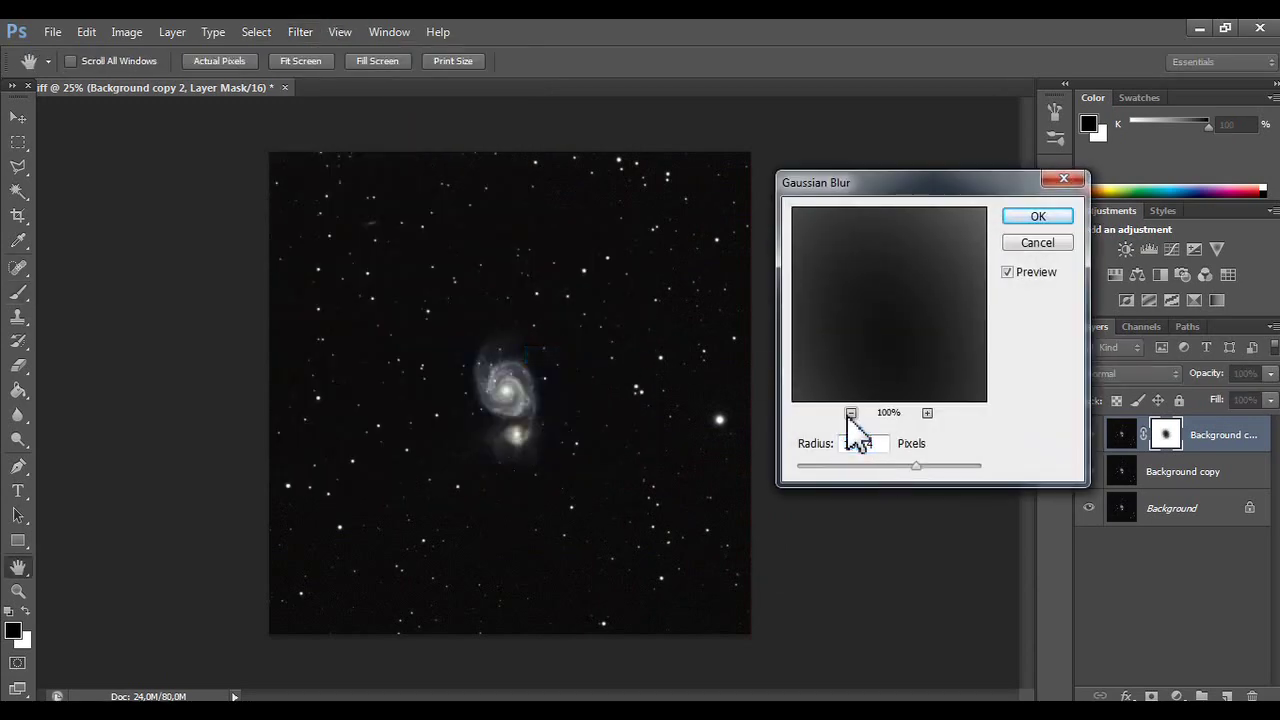
pyautogui.click(851, 412)
pyautogui.click(851, 412)
pyautogui.click(915, 466)
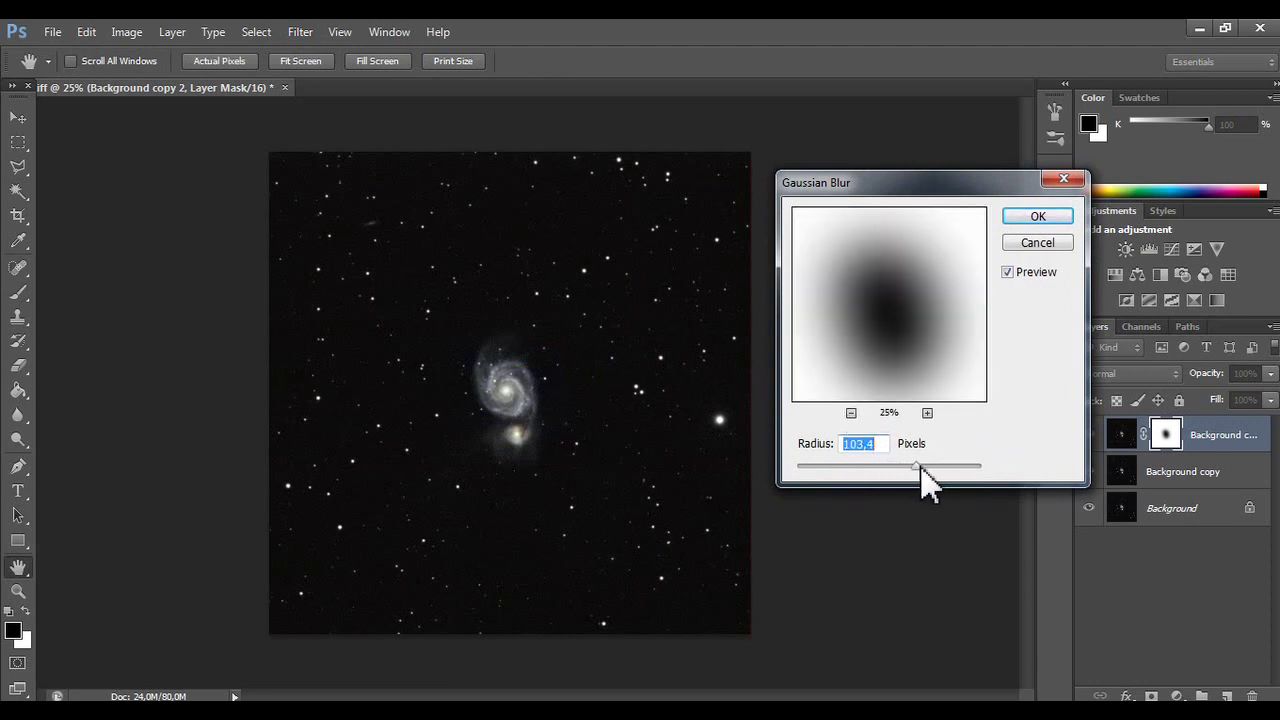
pyautogui.moveTo(920, 463)
pyautogui.mouseDown()
pyautogui.moveTo(892, 464)
pyautogui.moveTo(910, 470)
pyautogui.mouseUp()
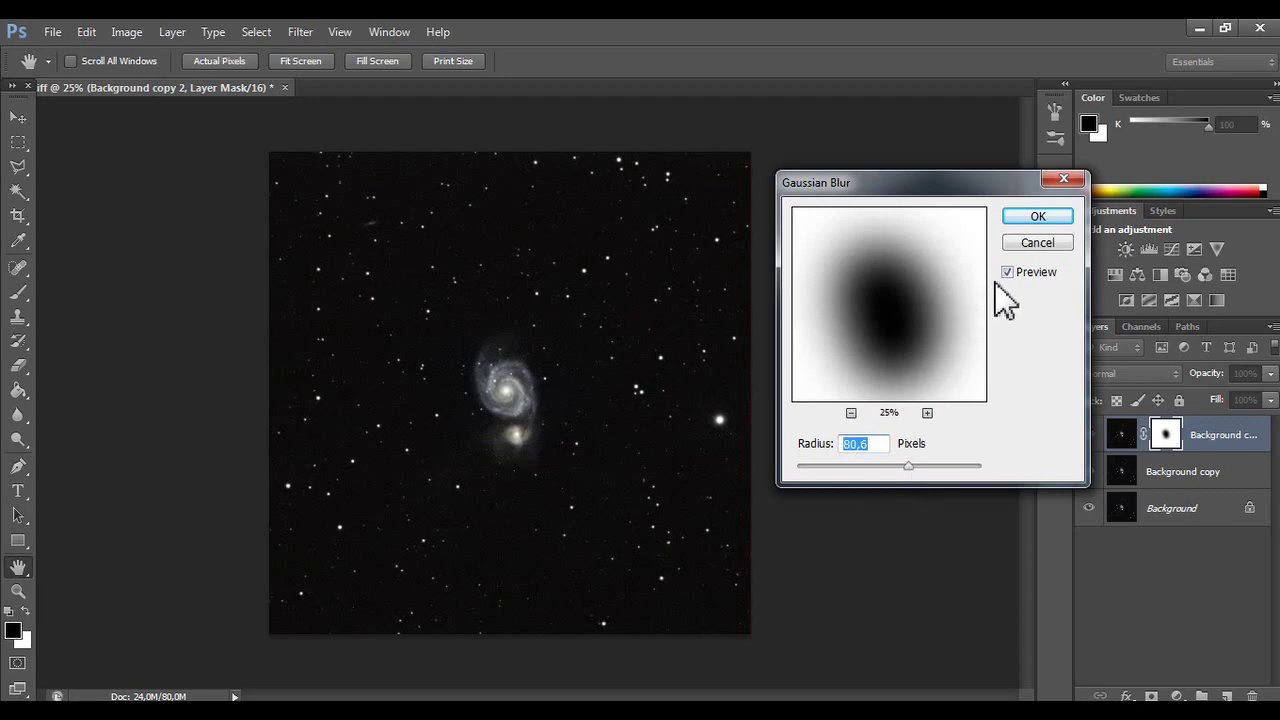
pyautogui.click(1038, 216)
# - Merge the masked layer down, then flatten the image into a single Background layer
pyautogui.press('b')
pyautogui.rightClick(1214, 443)
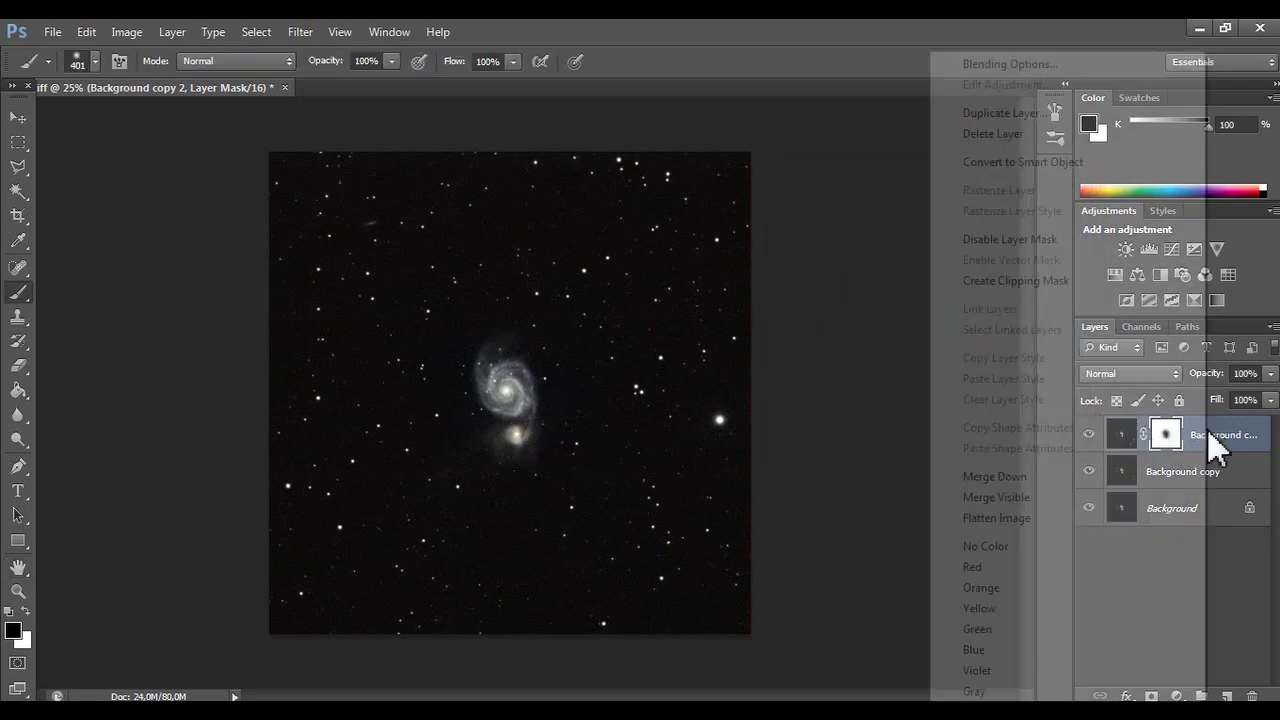
pyautogui.click(1097, 476)
pyautogui.rightClick(1185, 443)
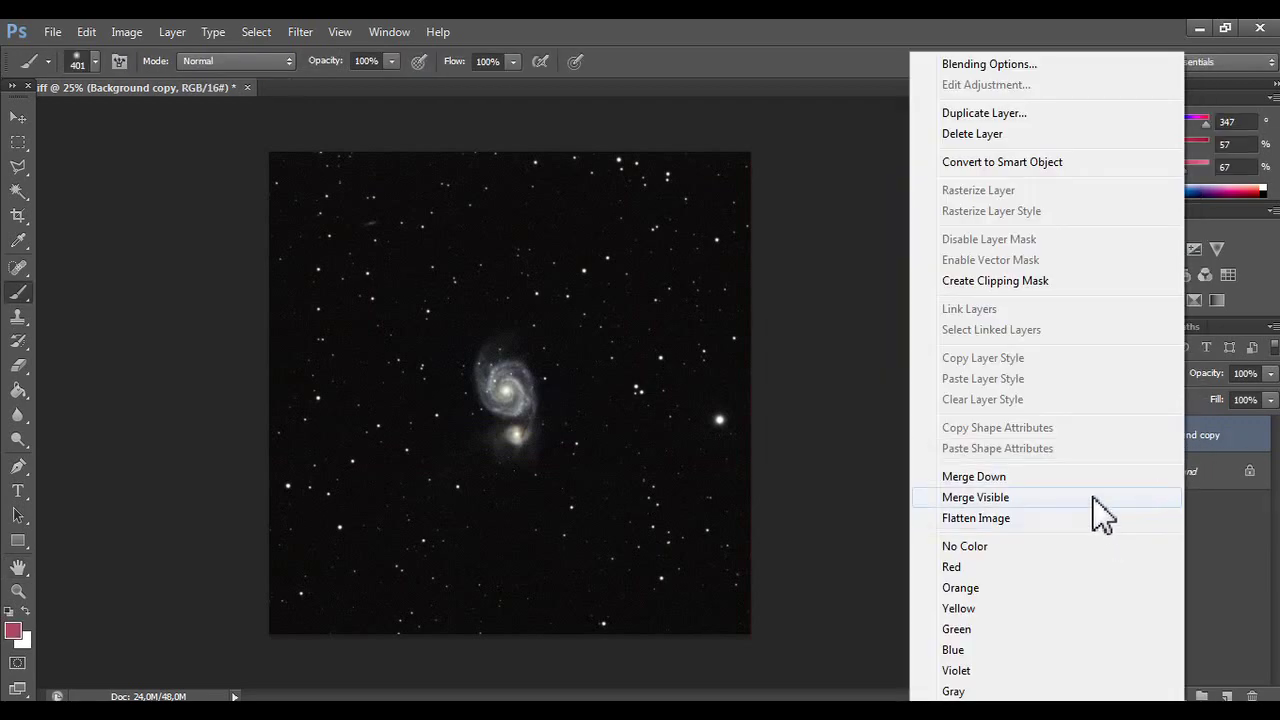
pyautogui.click(1062, 476)
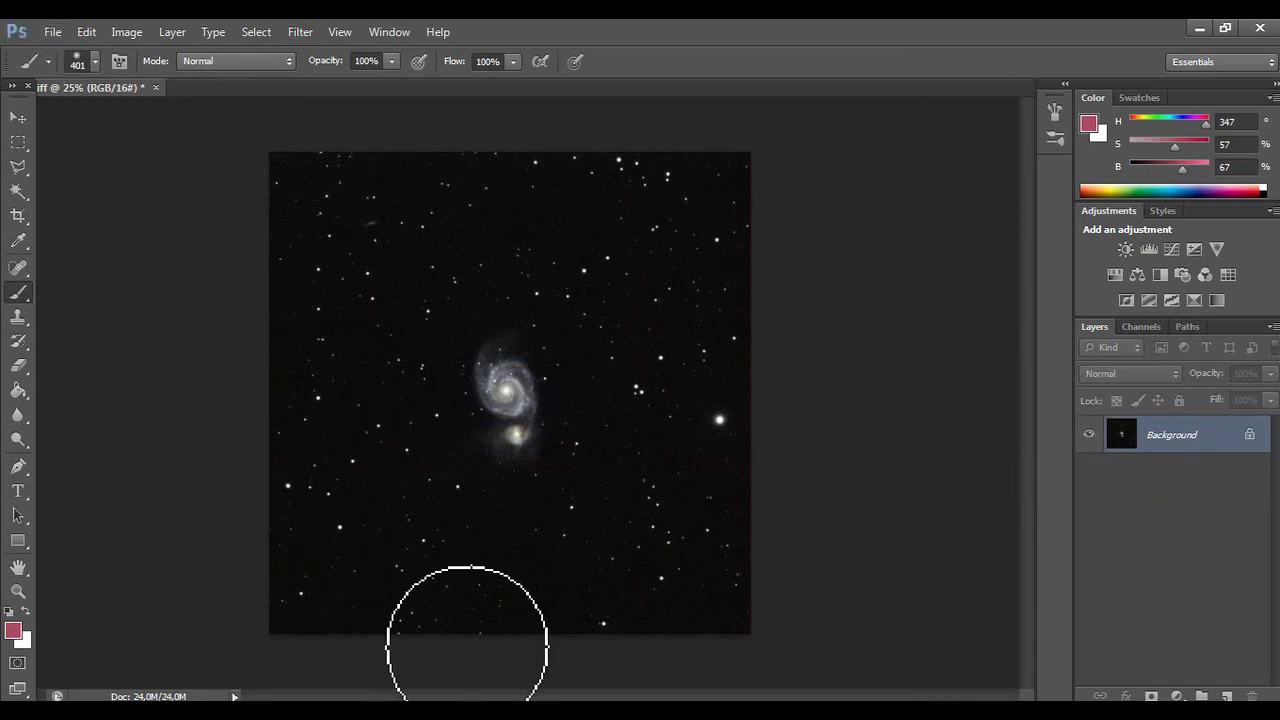
# - Zoom into the star field below the galaxy and remove the blemish with the Spot Healing Brush
pyautogui.click(19, 591)
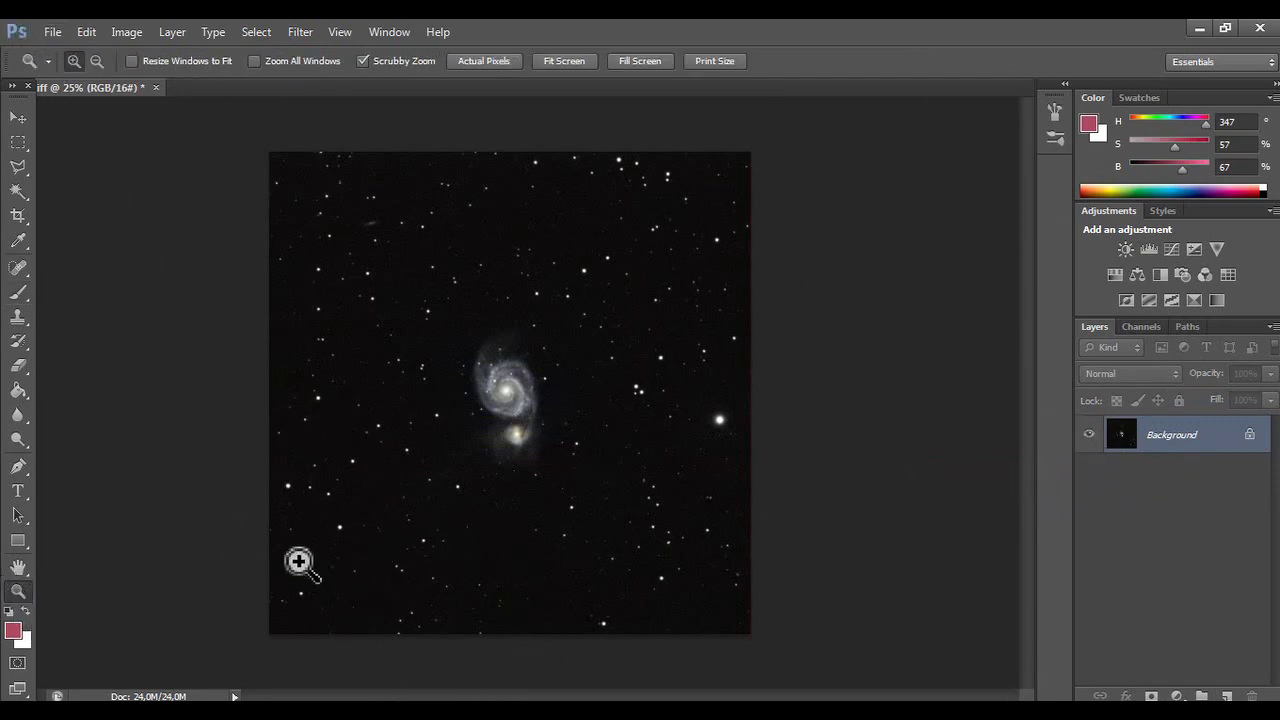
pyautogui.click(438, 592)
pyautogui.click(443, 598)
pyautogui.click(441, 597)
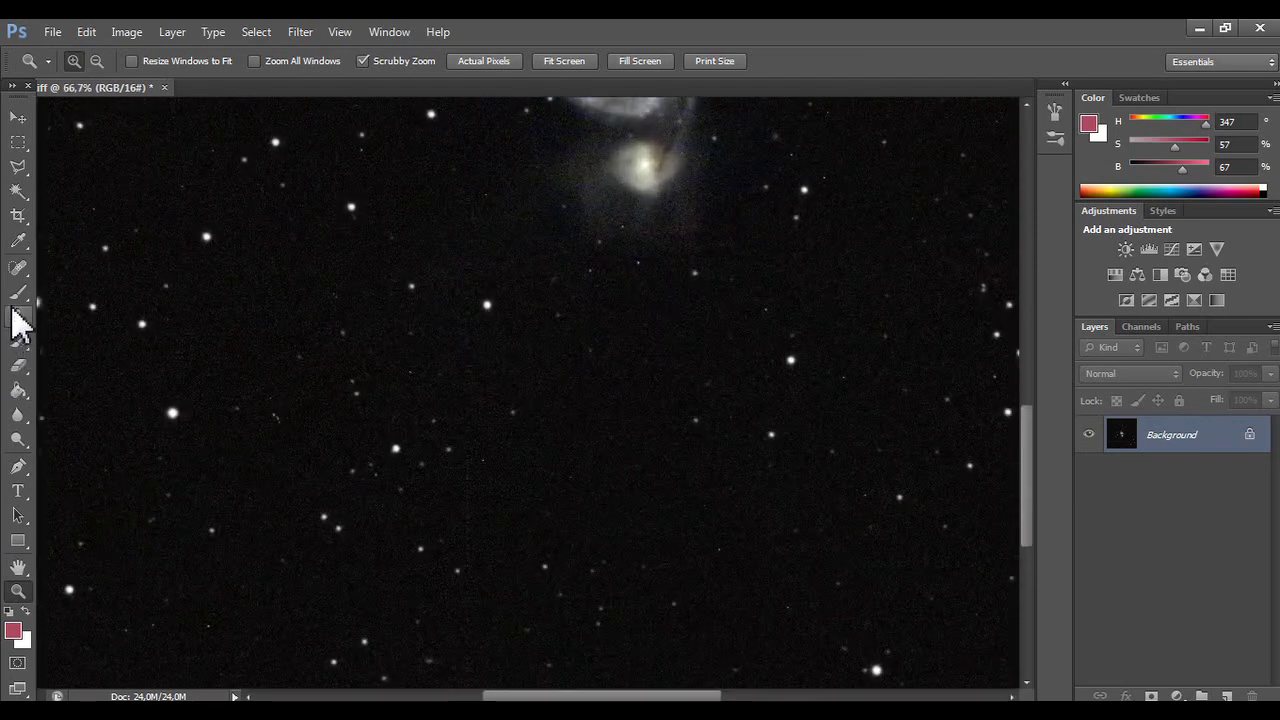
pyautogui.click(18, 270)
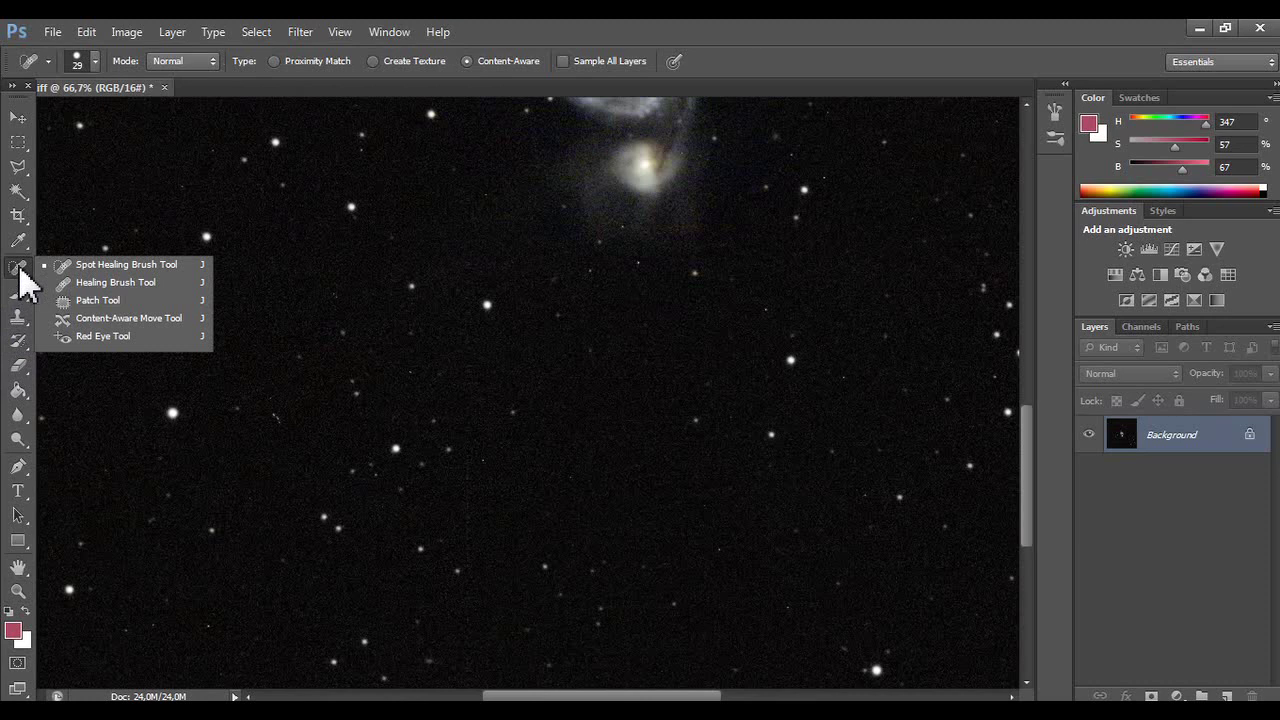
pyautogui.click(19, 270)
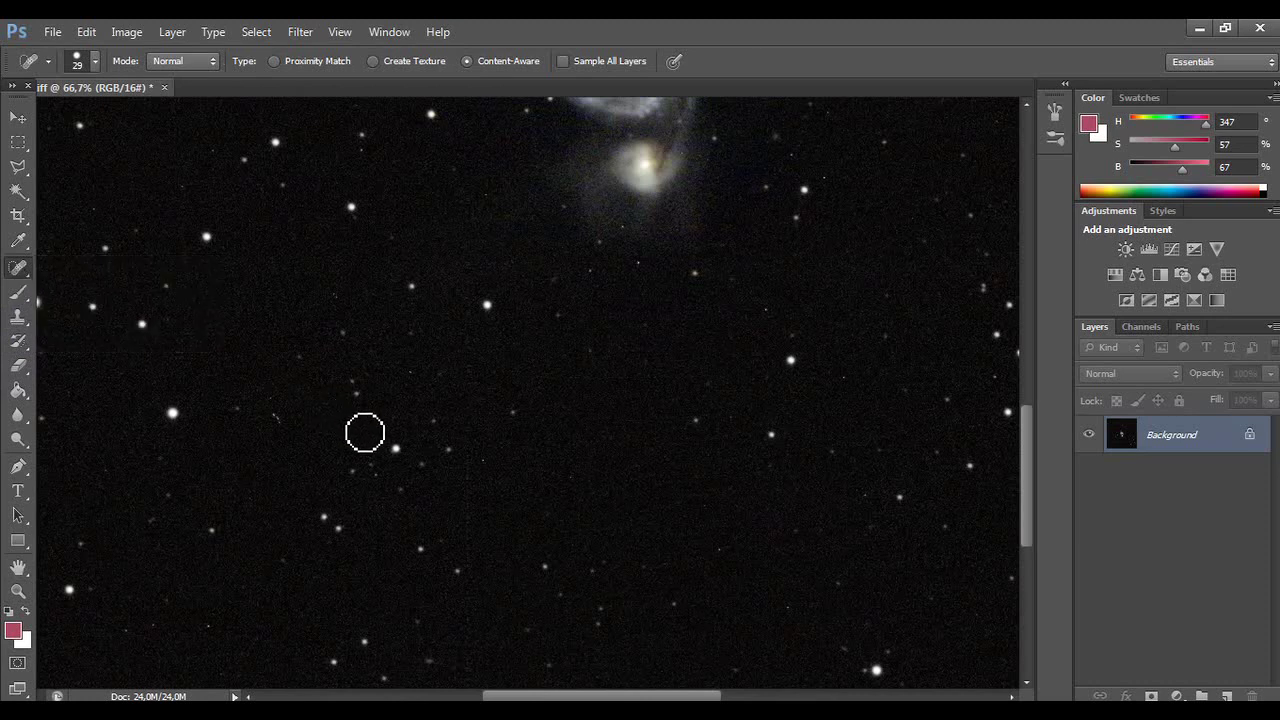
pyautogui.moveTo(465, 461)
pyautogui.mouseDown()
pyautogui.moveTo(456, 525)
pyautogui.moveTo(463, 555)
pyautogui.moveTo(465, 491)
pyautogui.moveTo(470, 686)
pyautogui.mouseUp()
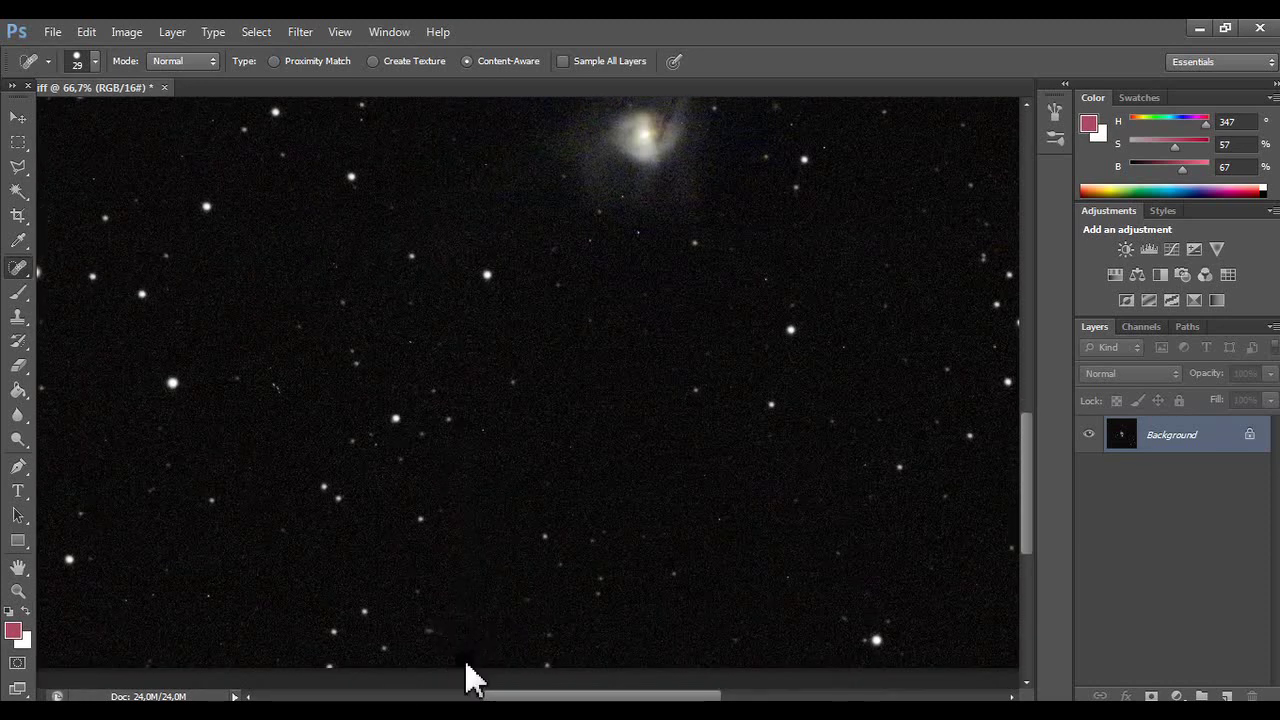
pyautogui.scroll(1, 431, 498)
pyautogui.scroll(6, 430, 495)
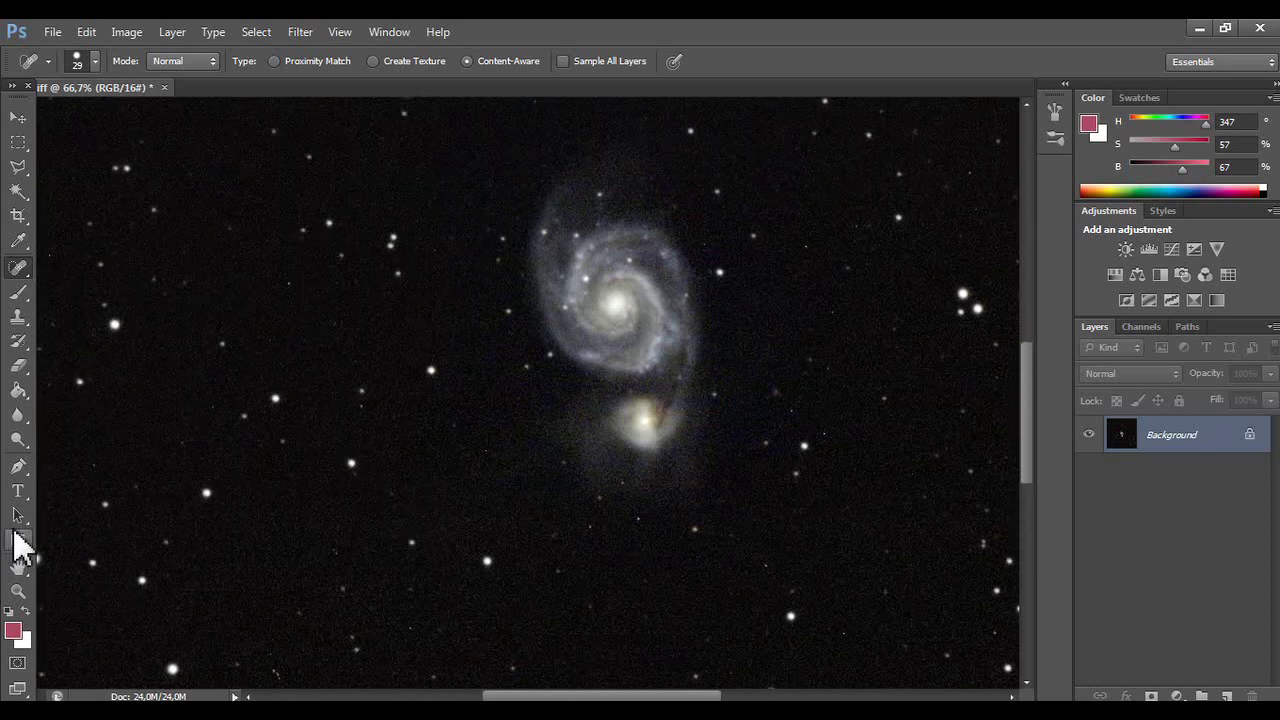
pyautogui.click(18, 167)
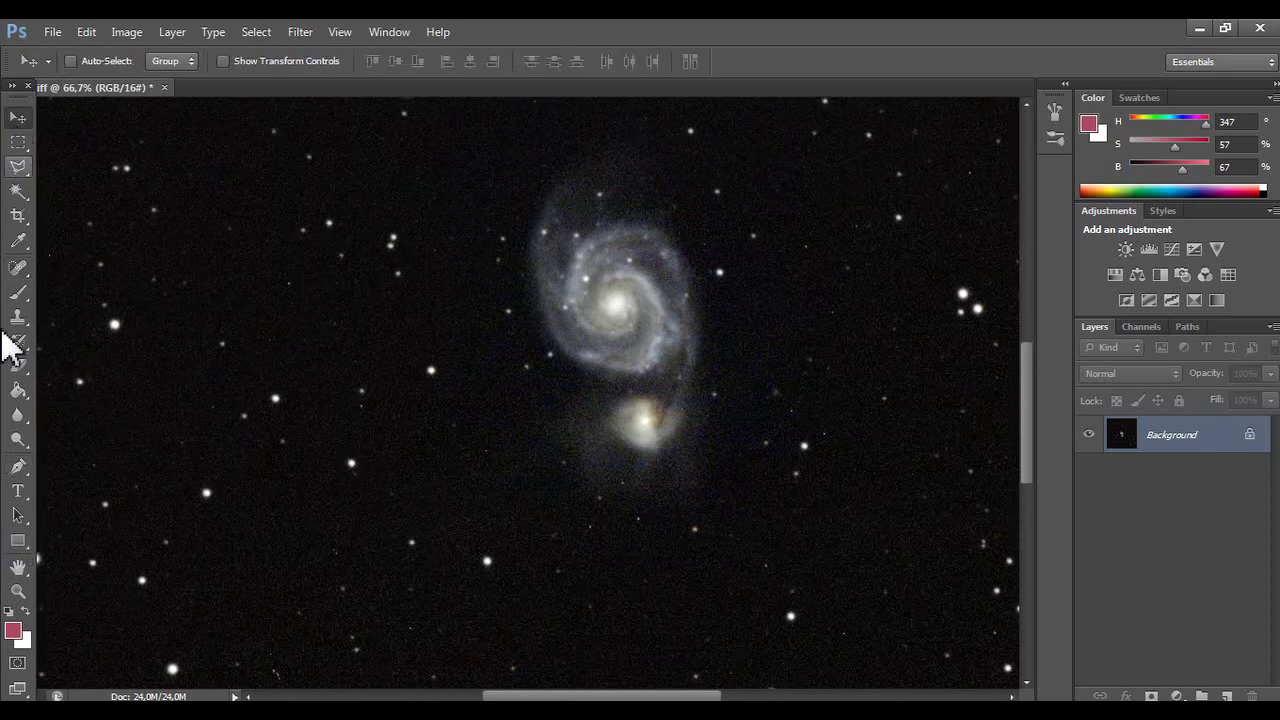
pyautogui.click(18, 590)
# - Fit the image on screen, then Save As m51-2 TIFF with uncompressed TIFF options
pyautogui.rightClick(182, 492)
pyautogui.click(205, 505)
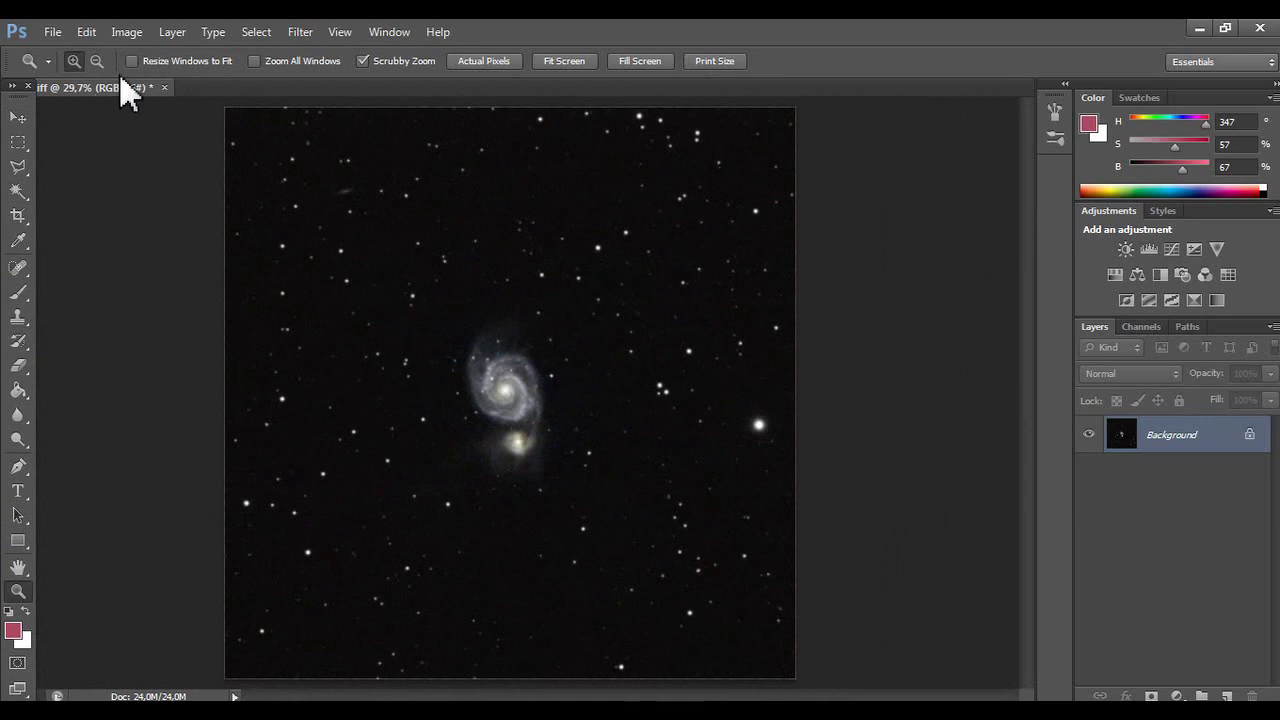
pyautogui.click(52, 32)
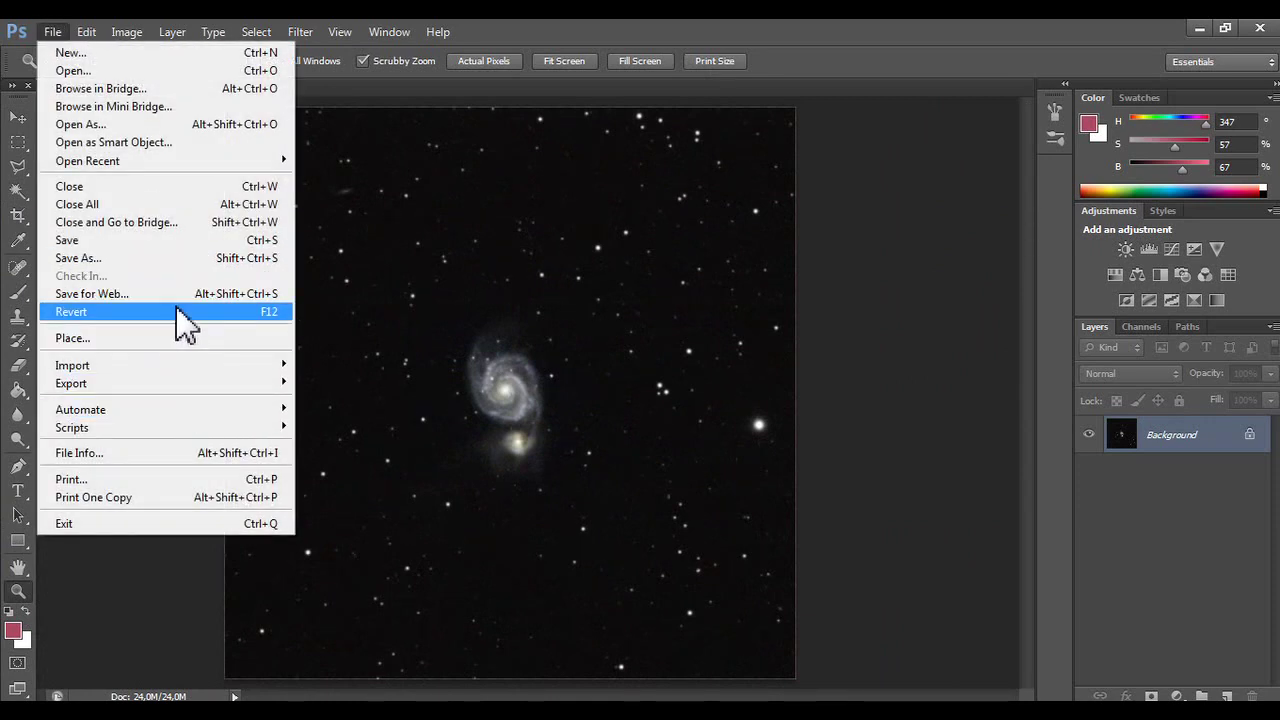
pyautogui.click(178, 260)
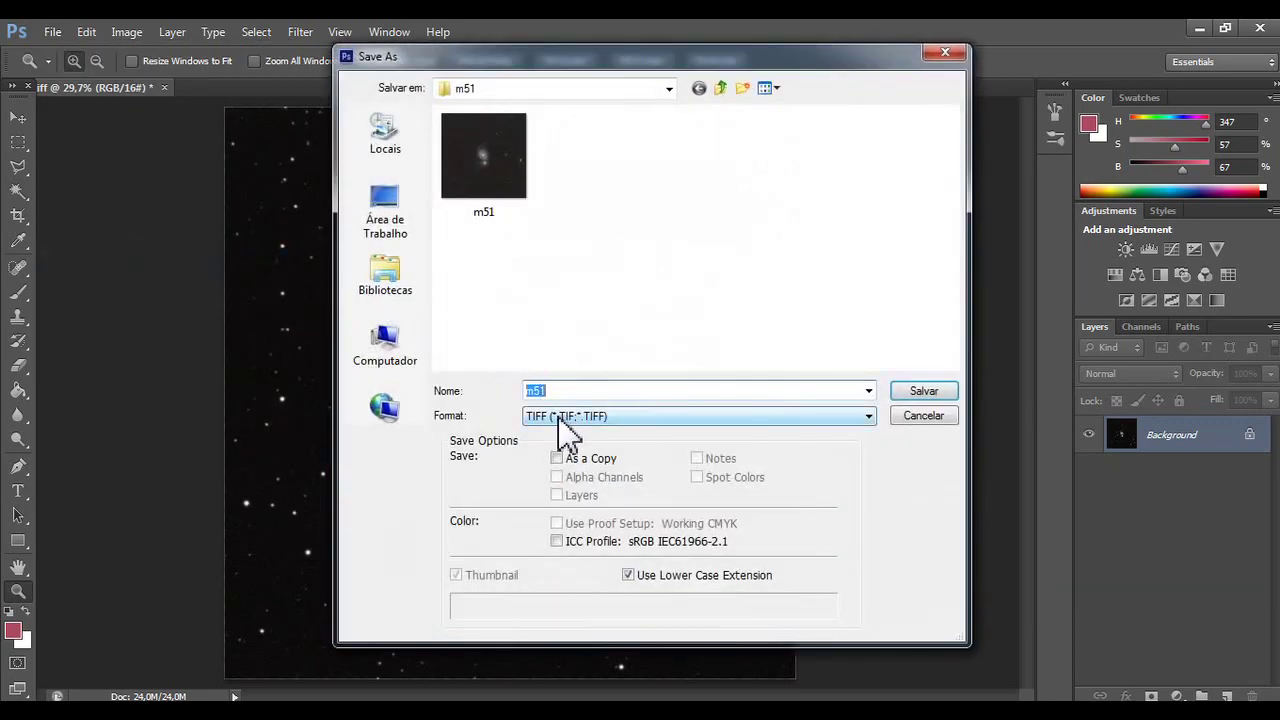
pyautogui.click(562, 418)
pyautogui.click(561, 418)
pyautogui.doubleClick(567, 390)
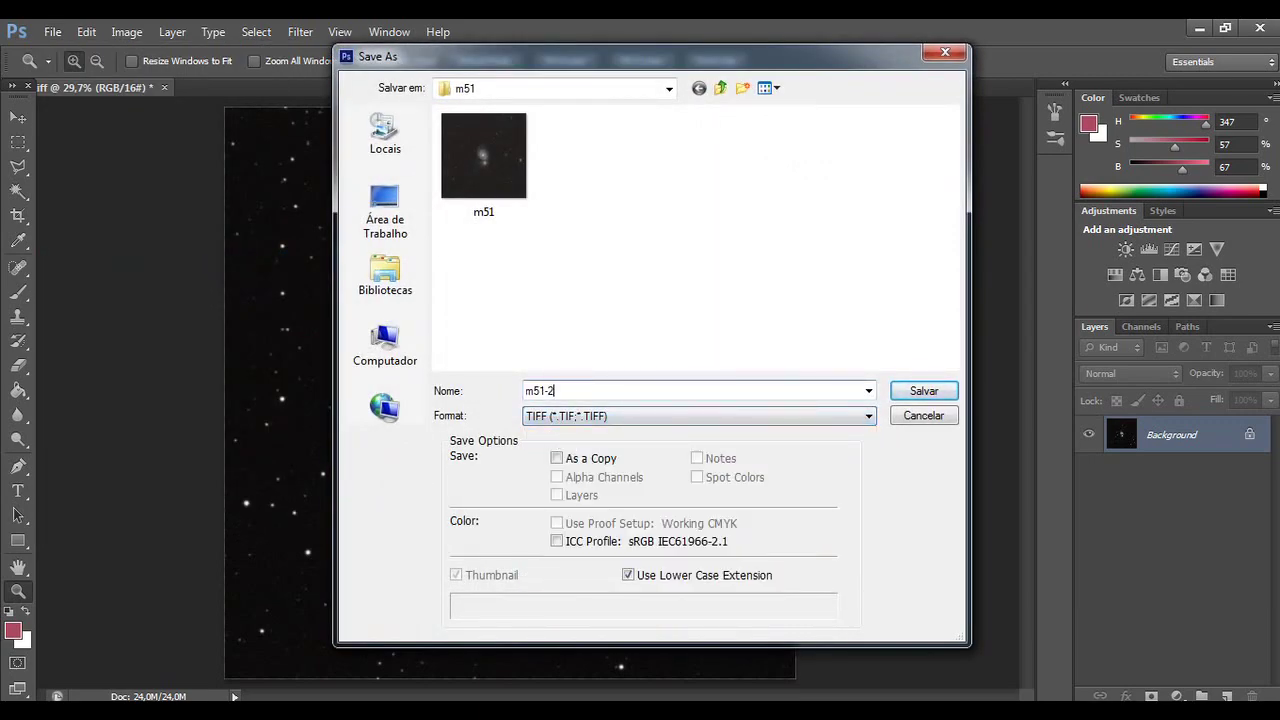
pyautogui.click(600, 417)
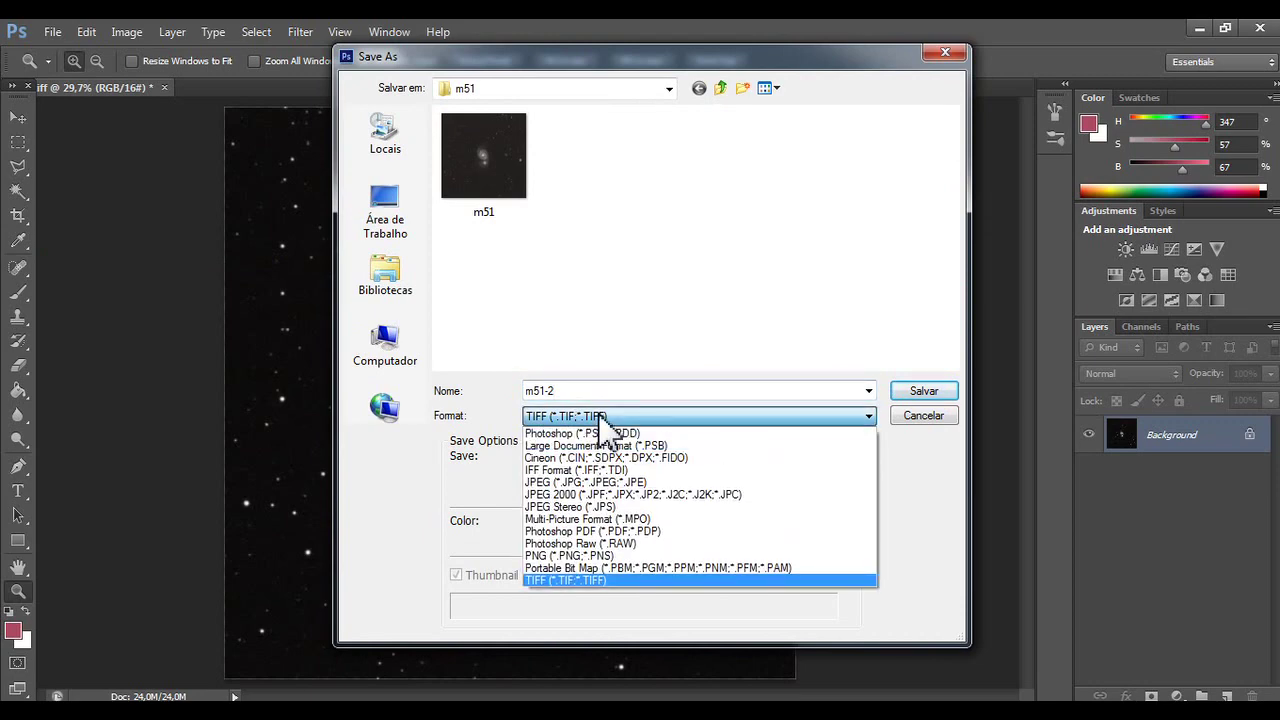
pyautogui.click(601, 419)
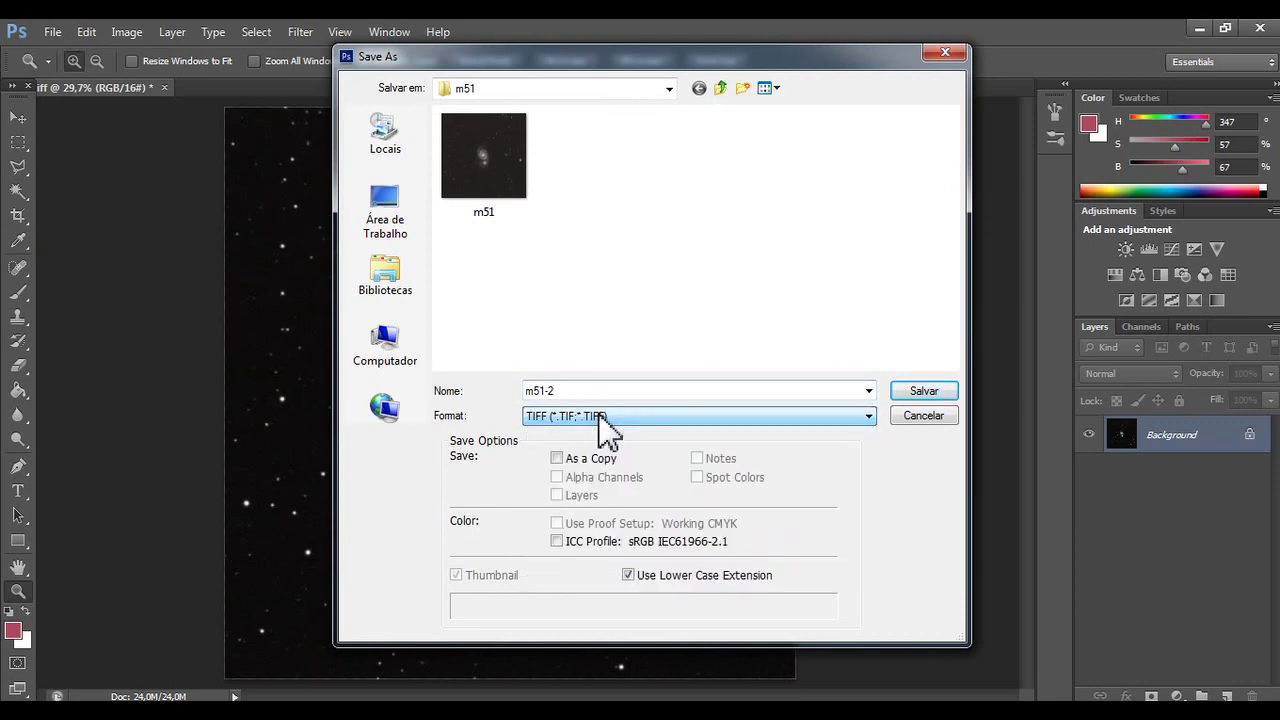
pyautogui.click(923, 388)
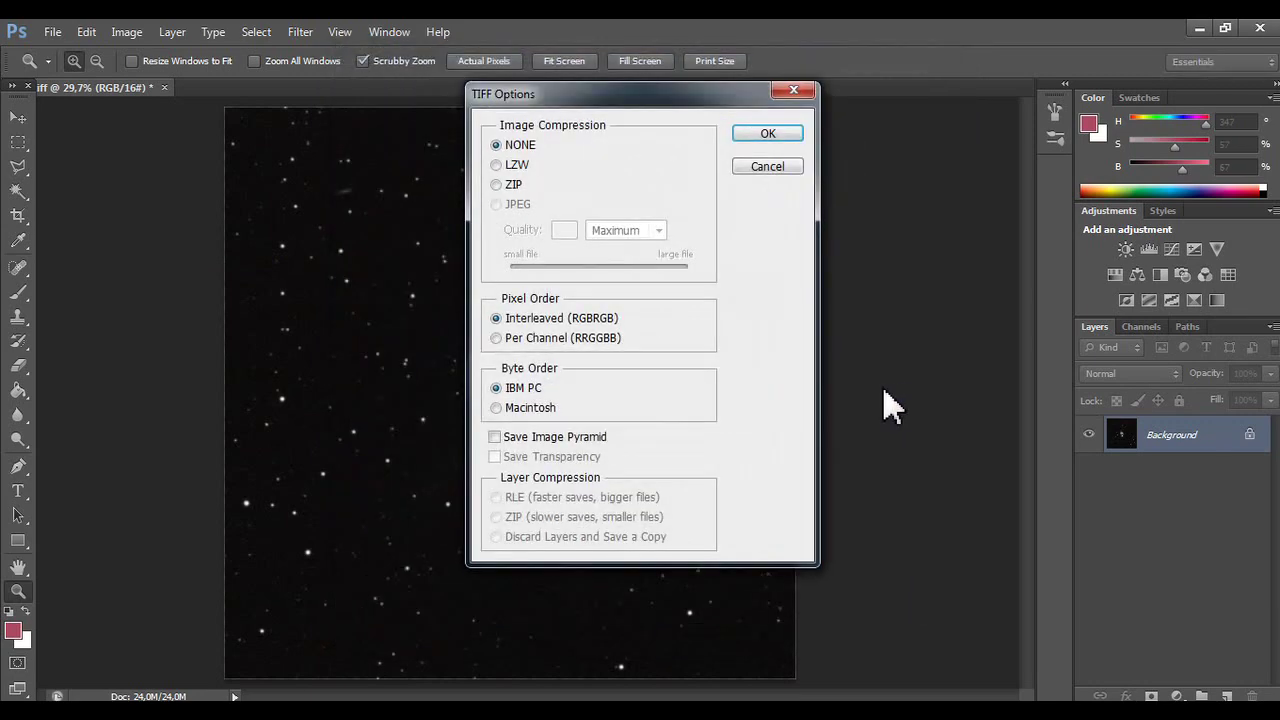
pyautogui.click(765, 136)
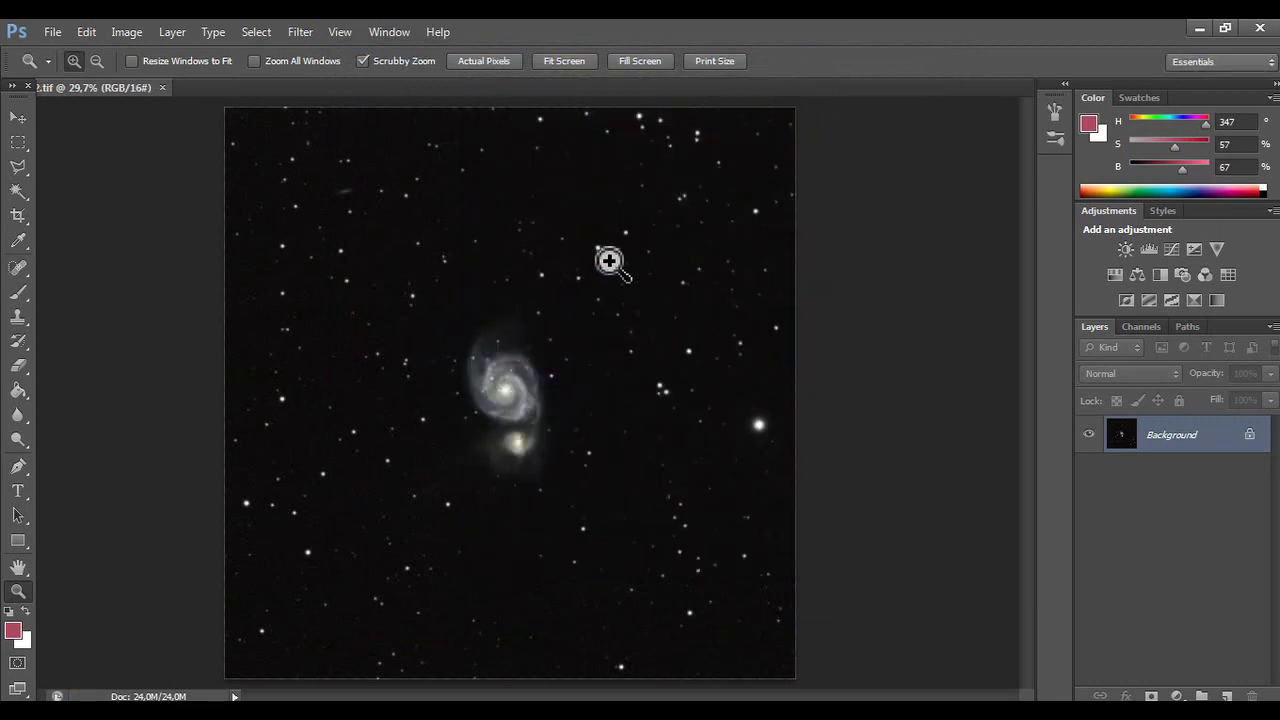
pyautogui.click(1199, 28)
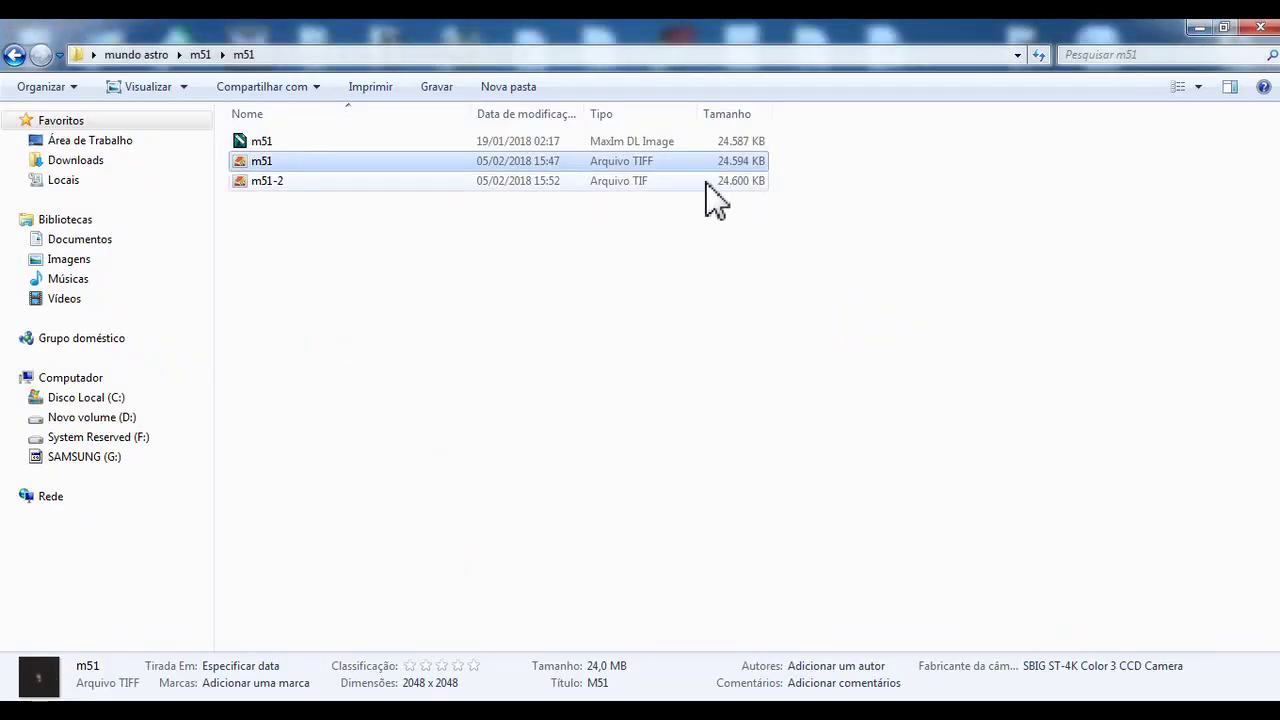
pyautogui.doubleClick(707, 180)
pyautogui.press('Left')
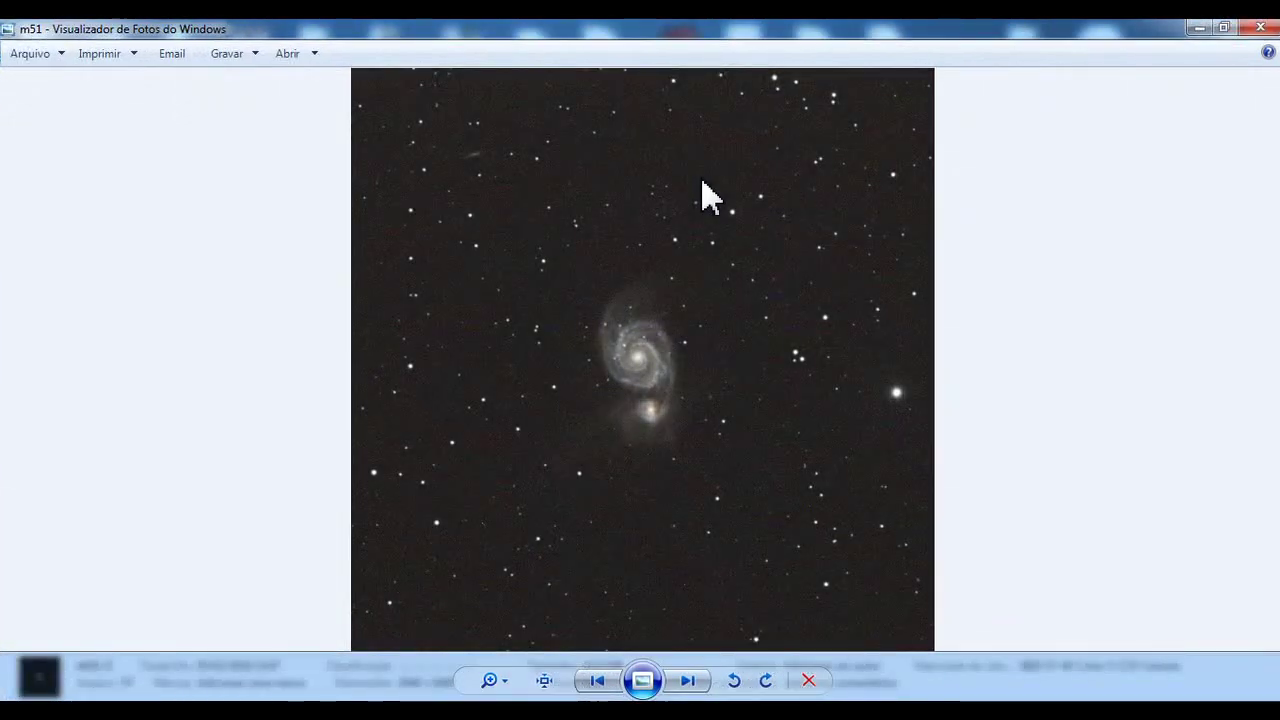
pyautogui.press('Right')
pyautogui.press('Left')
pyautogui.press('Right')
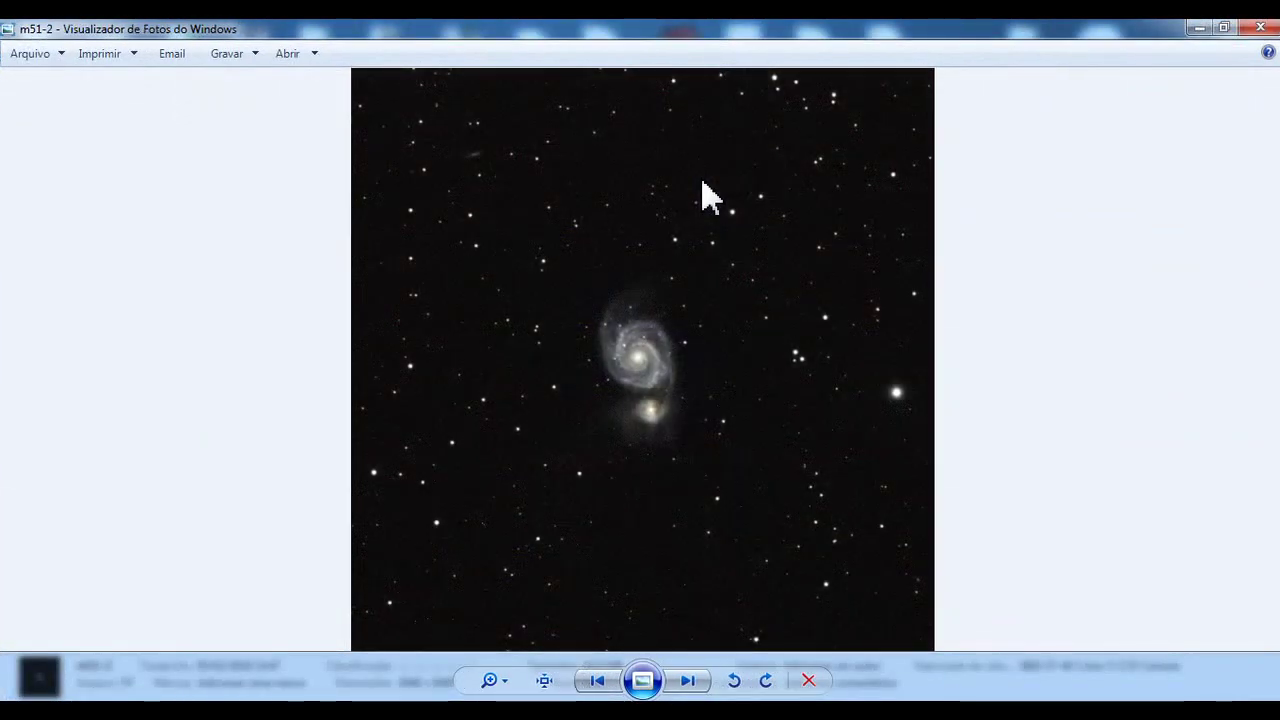
pyautogui.press('Left')
pyautogui.press('Right')
pyautogui.click(1260, 27)
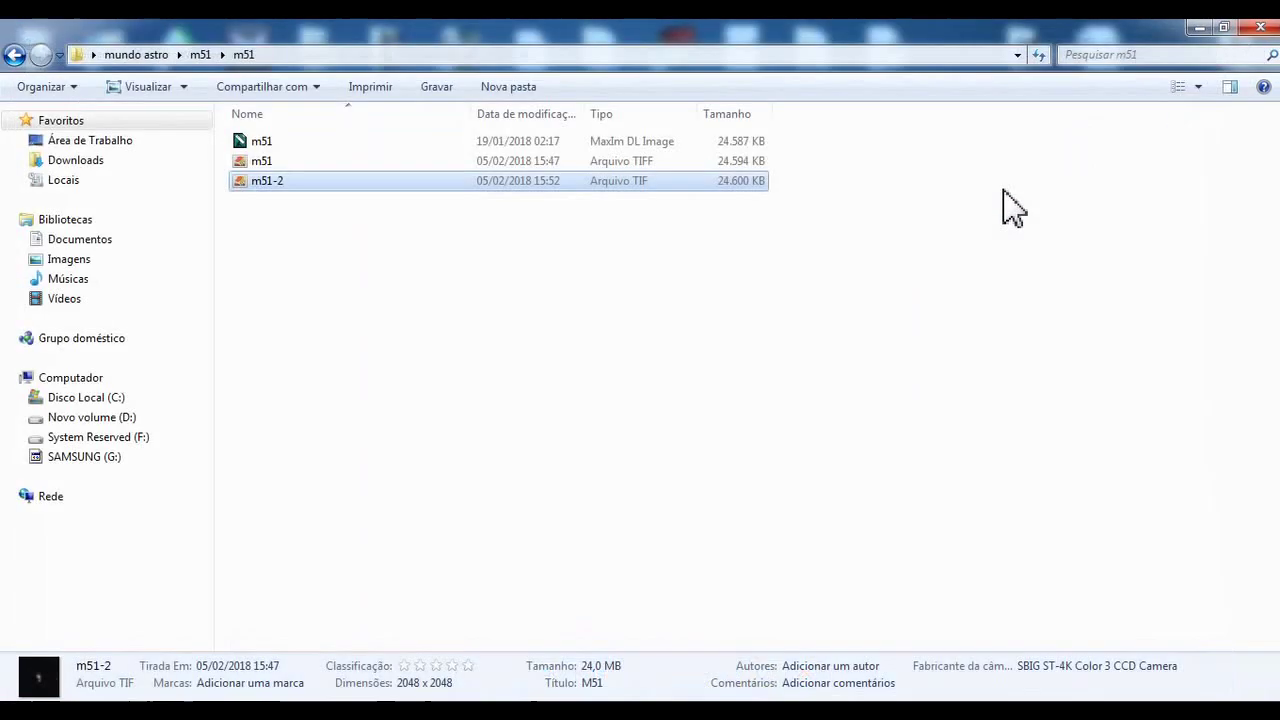
pyautogui.click(783, 307)
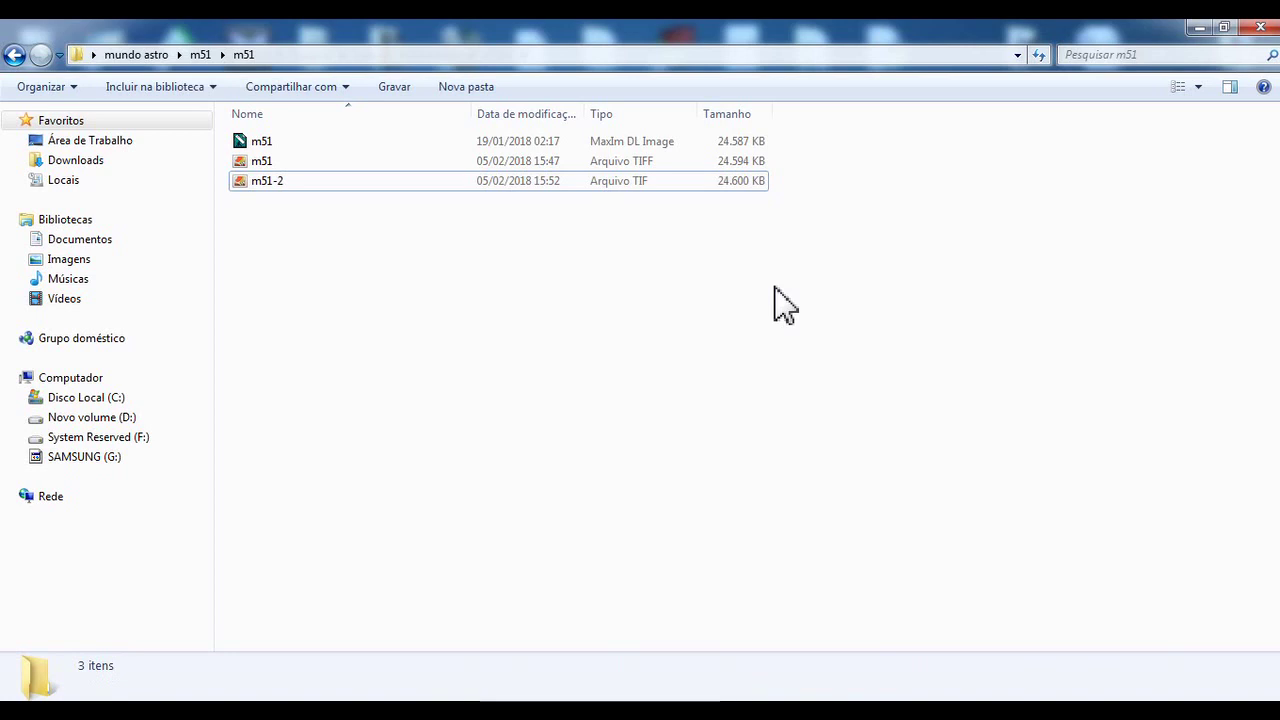